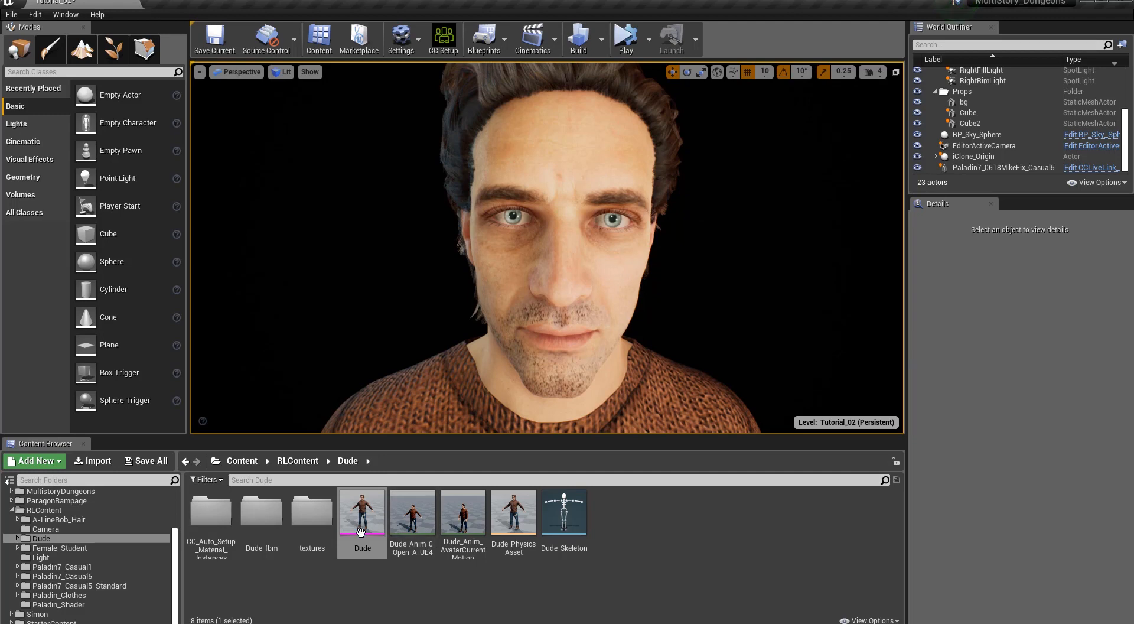
Open the Dude skeletal mesh, switch to its skeleton, and select the cc_base_jawroot bone.
double_click(361, 524)
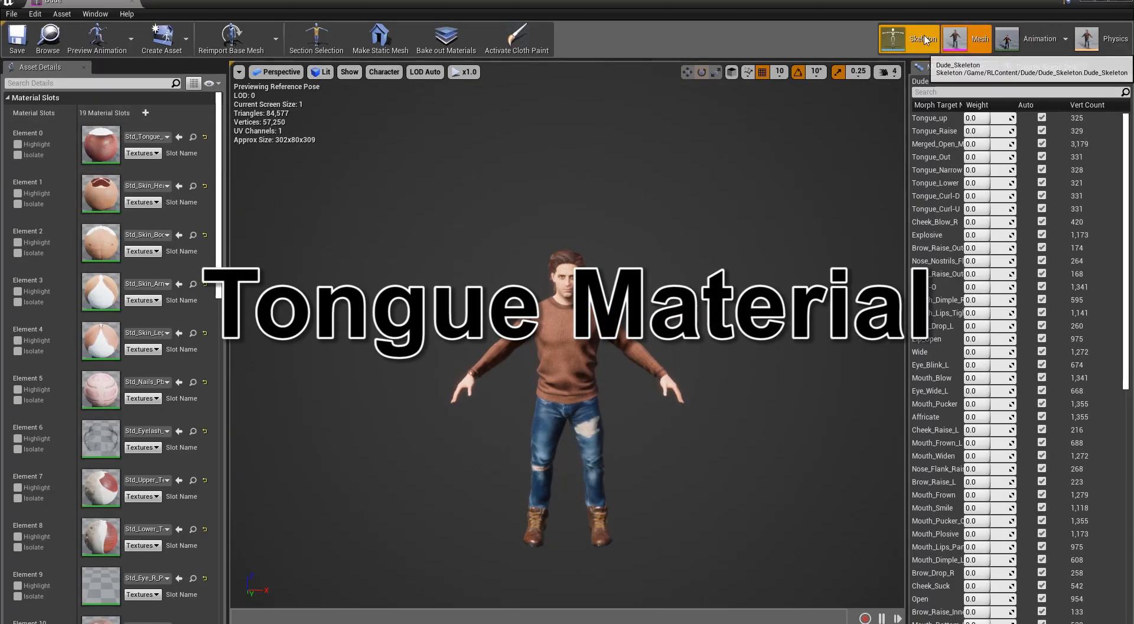
left_click(901, 39)
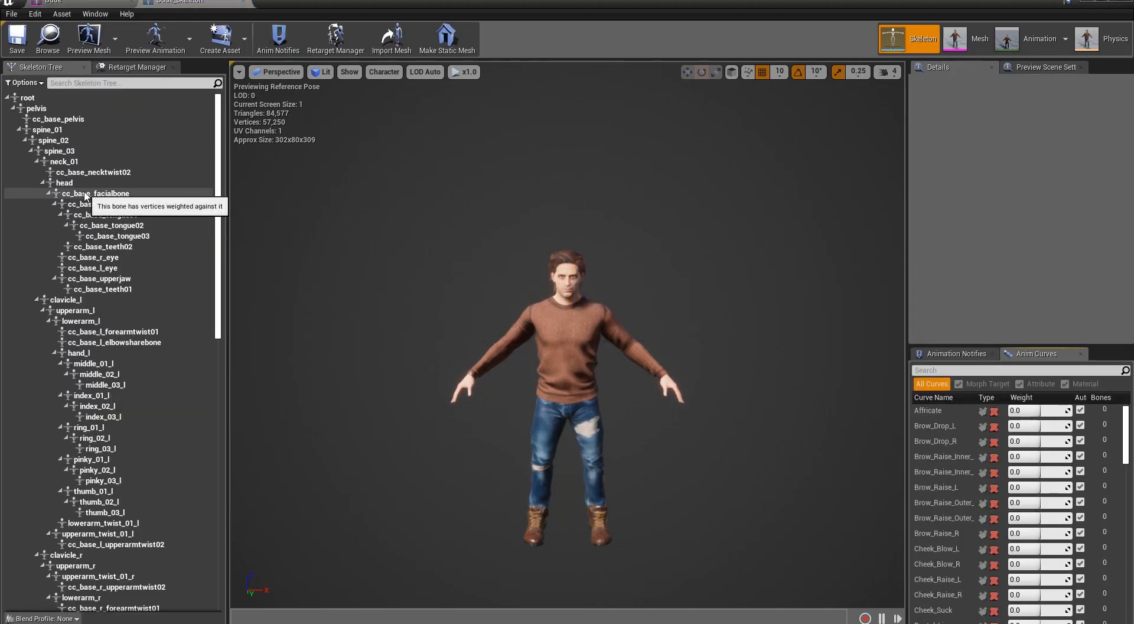
left_click(97, 203)
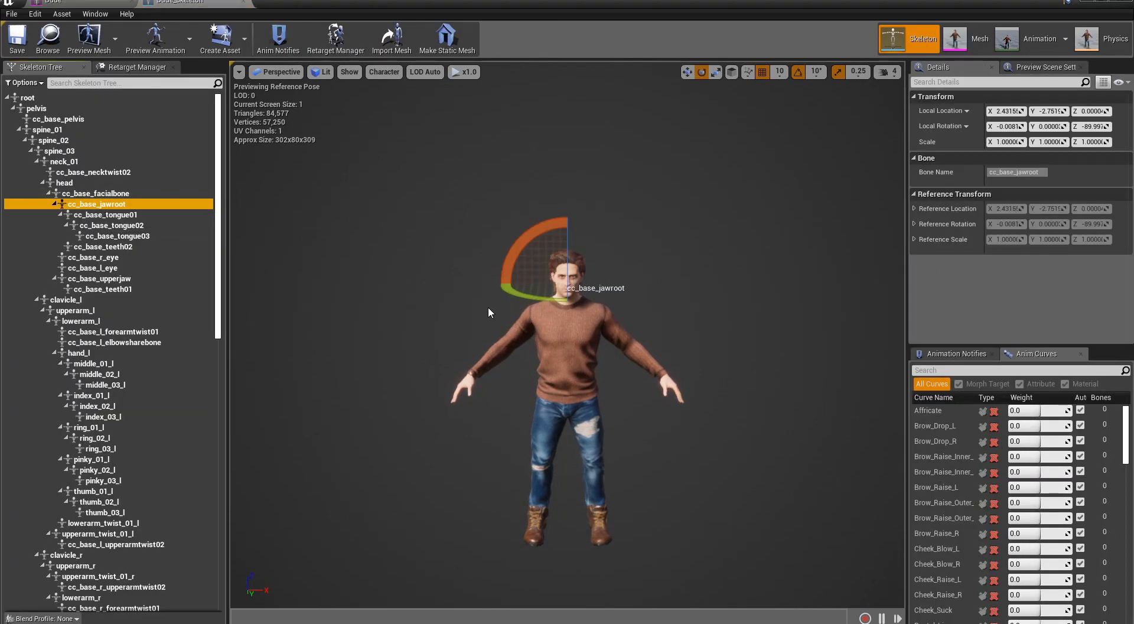
Rotate the jaw root bone to about -120° on local Z to open the mouth, and examine the tongue inside.
scroll(489, 310, "up", 6)
scroll(489, 309, "up", 2)
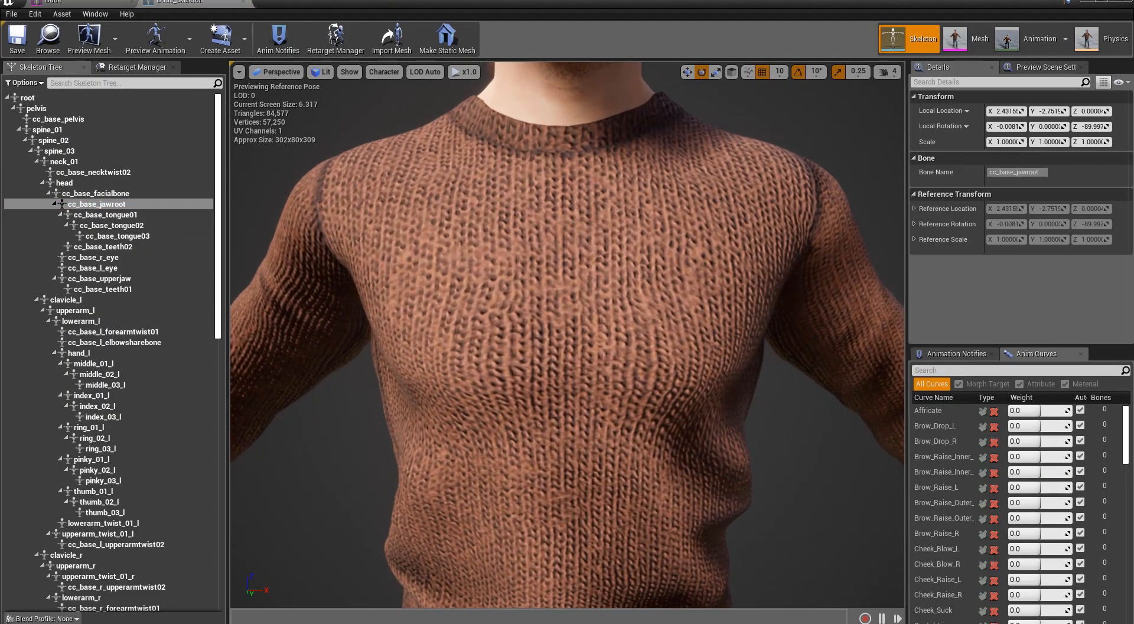
middle_click_drag(488, 309, 502, 195)
left_click_drag(488, 310, 513, 351, "alt")
left_click_drag(628, 406, 626, 349)
left_click_drag(652, 475, 604, 474, "alt")
scroll(654, 478, "up", 3)
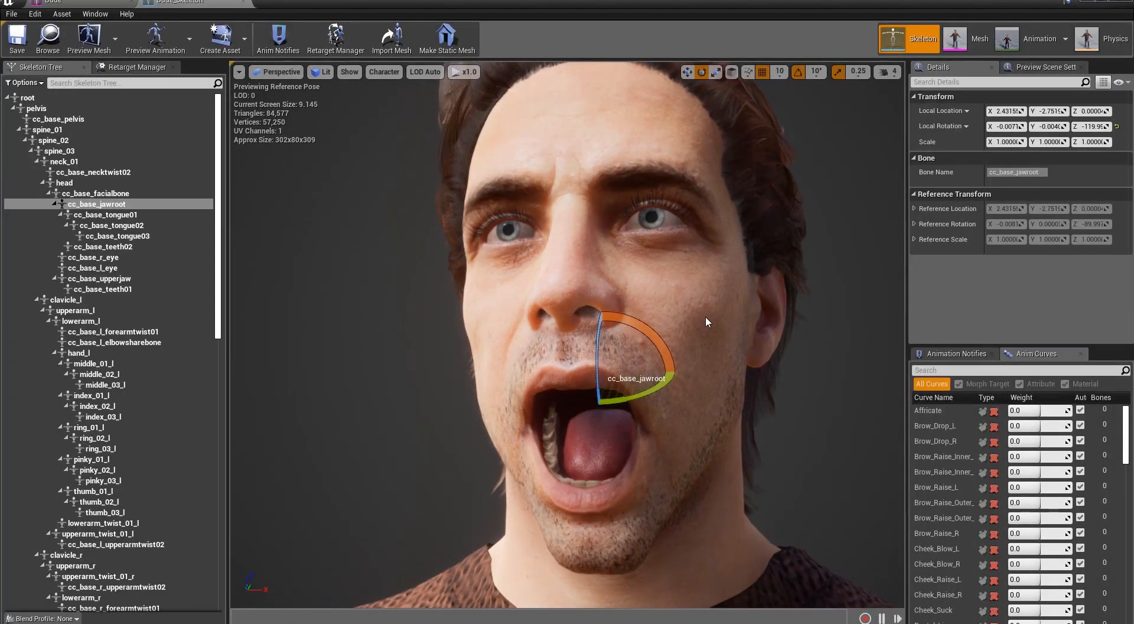
left_click_drag(706, 317, 736, 302, "alt")
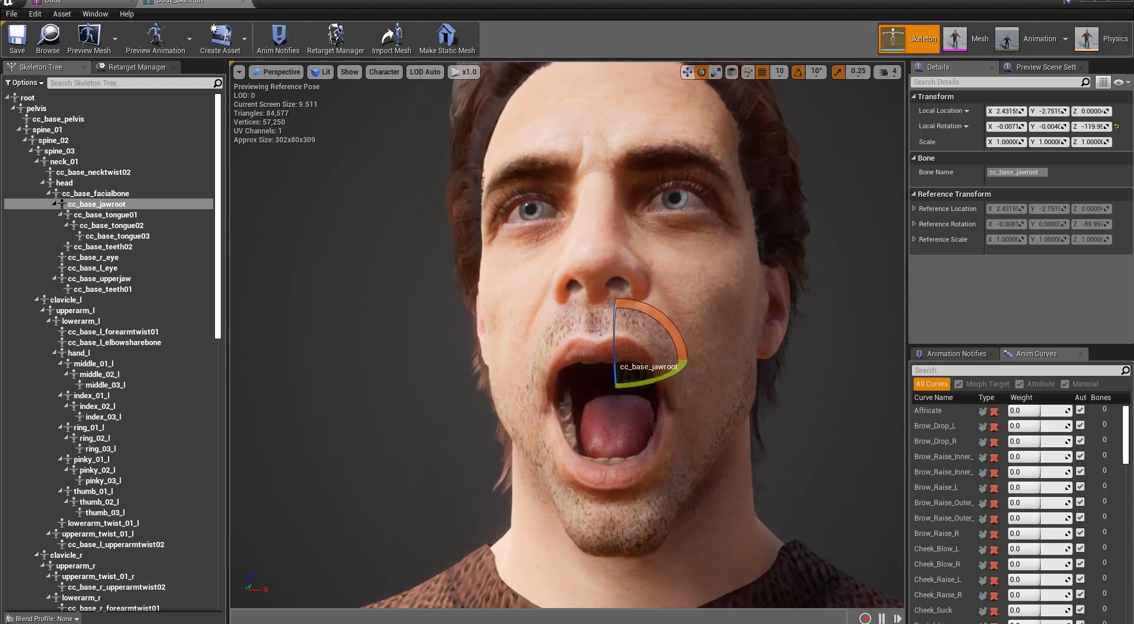
Switch back to the mesh and isolate the Element 0 tongue material so only the tongue is displayed.
left_click(979, 39)
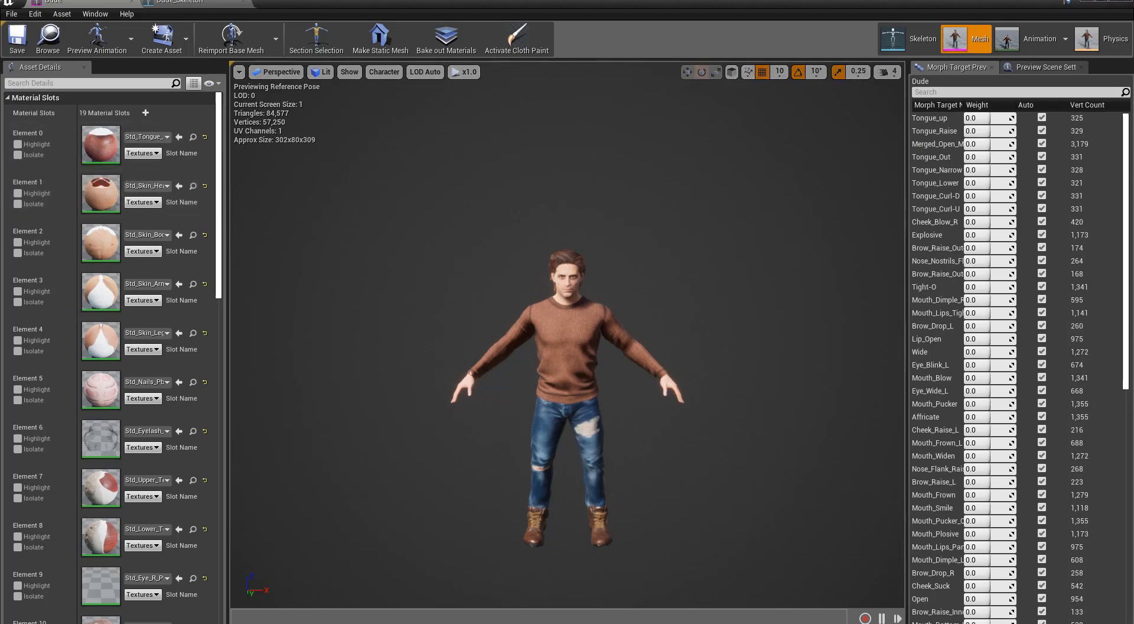
scroll(463, 344, "up", 5)
scroll(579, 269, "up", 4)
middle_click_drag(579, 195, 569, 121)
scroll(579, 195, "up", 1)
middle_click_drag(614, 246, 614, 209)
scroll(615, 245, "down", 1)
left_click_drag(631, 286, 529, 252, "alt")
scroll(649, 279, "up", 1)
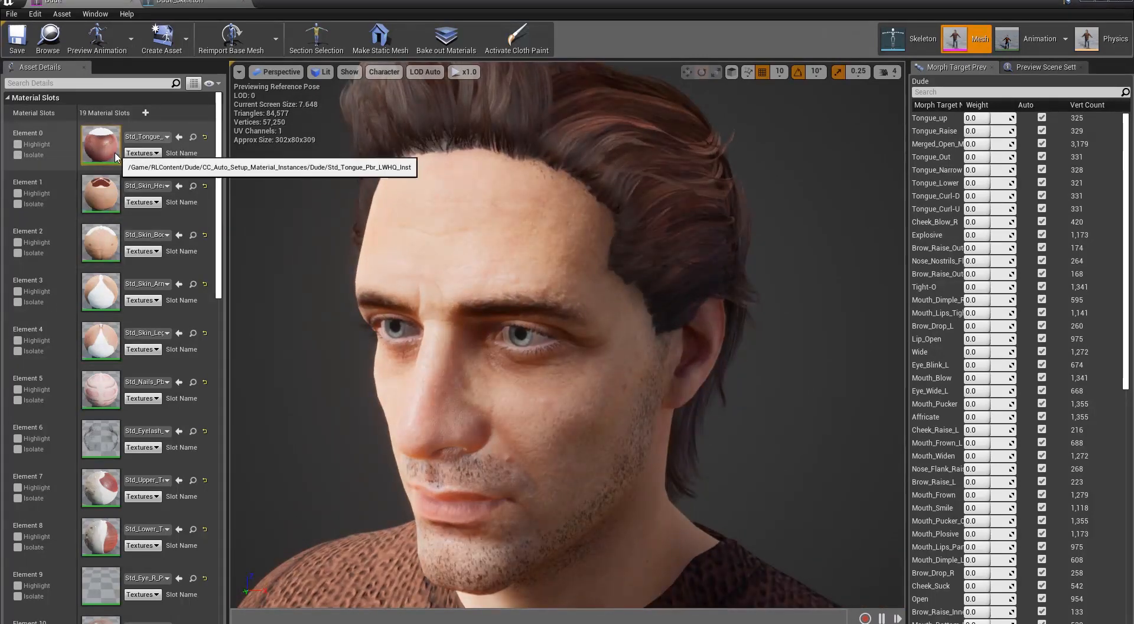
left_click(18, 156)
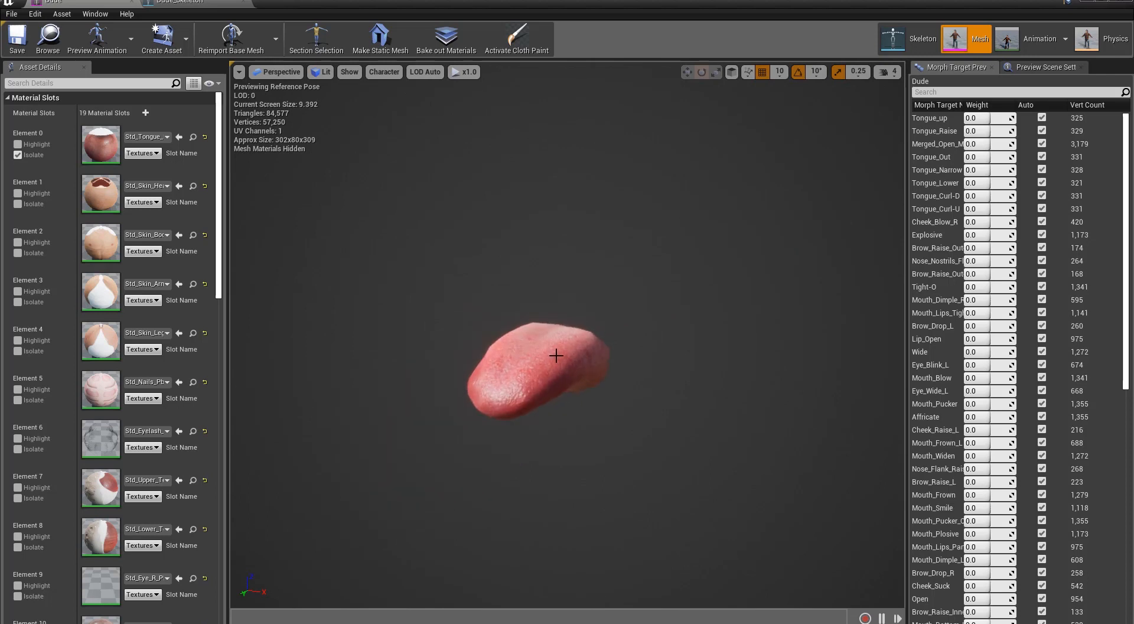
key("e")
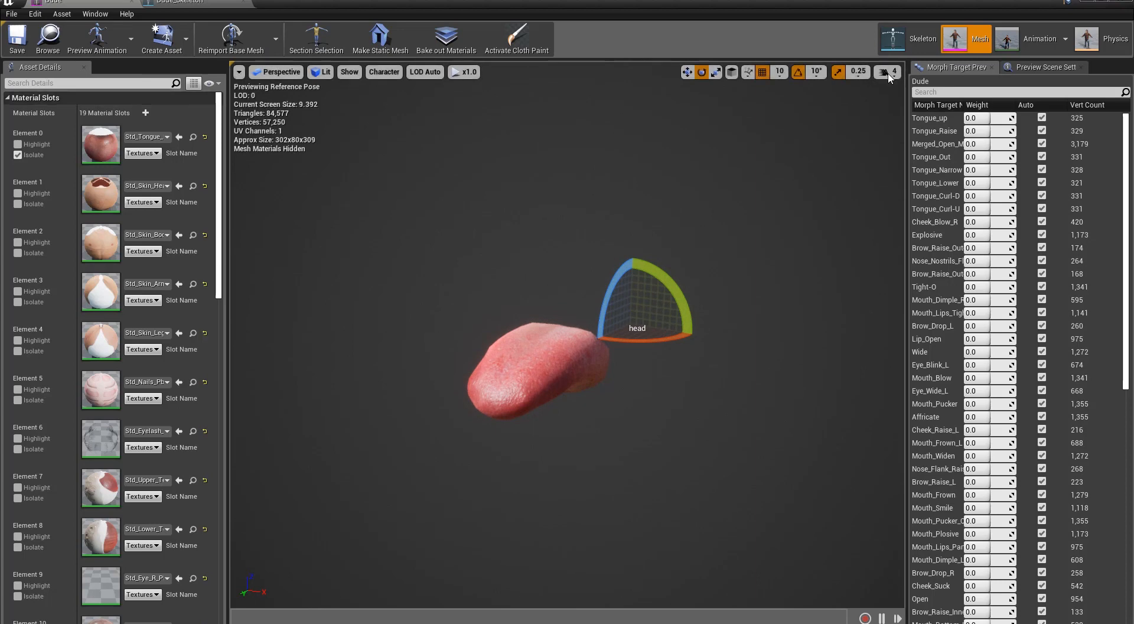
Open the Std_Tongue material instance in its own floating window, resized and placed beside the isolated tongue.
double_click(96, 136)
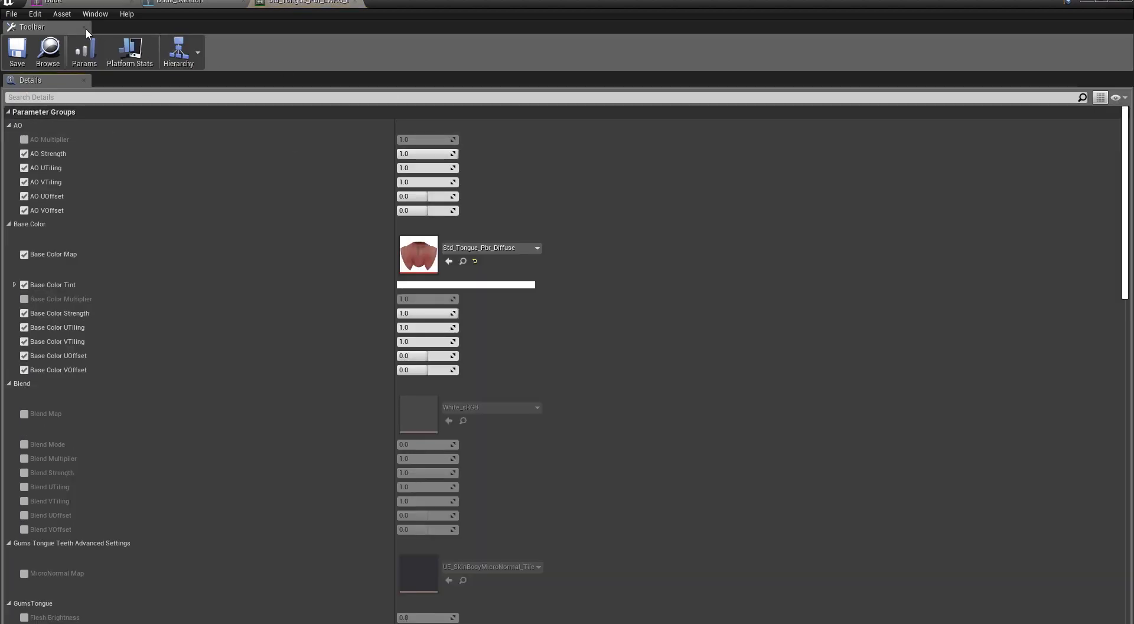
left_click(1100, 5)
left_click(1059, 50)
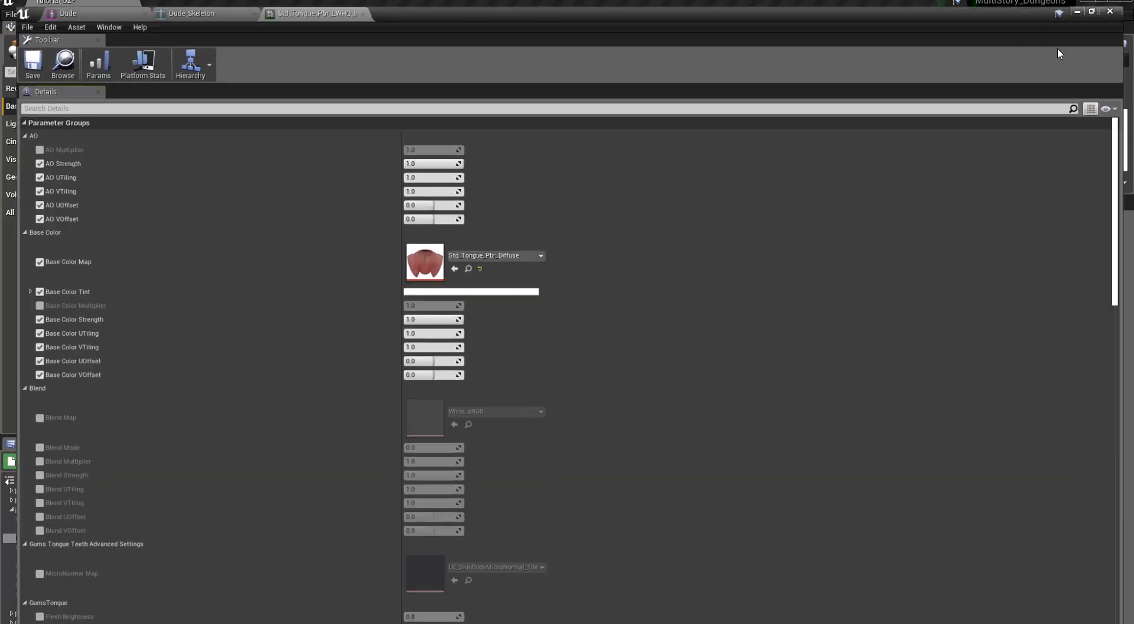
left_click_drag(293, 12, 576, 160)
left_click_drag(609, 431, 605, 590)
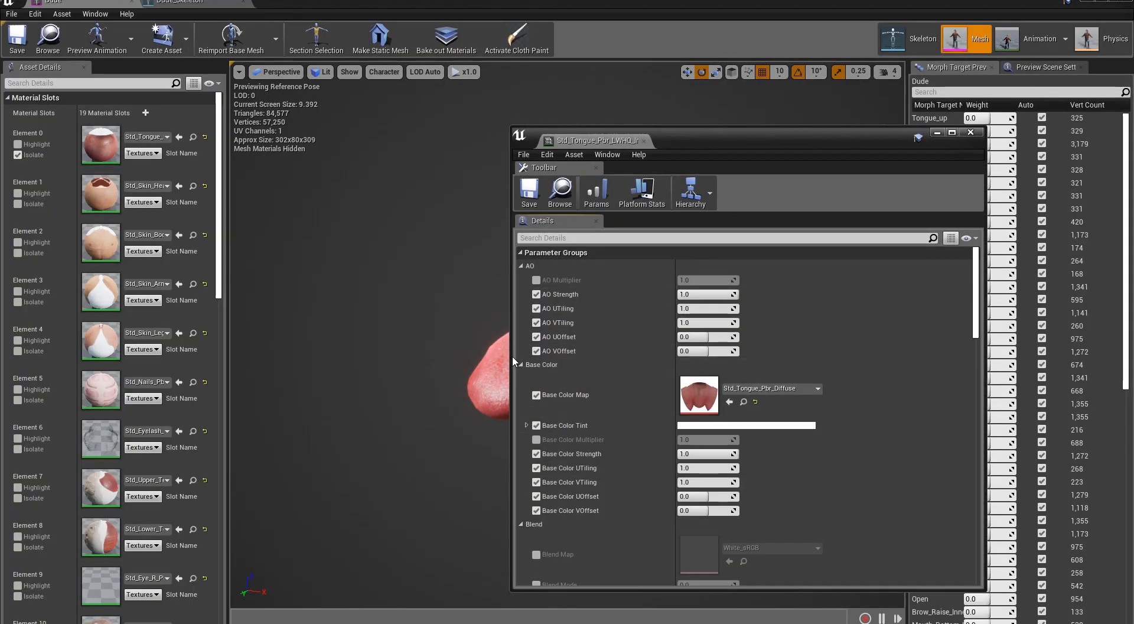
left_click_drag(511, 342, 702, 340)
left_click_drag(863, 148, 918, 39)
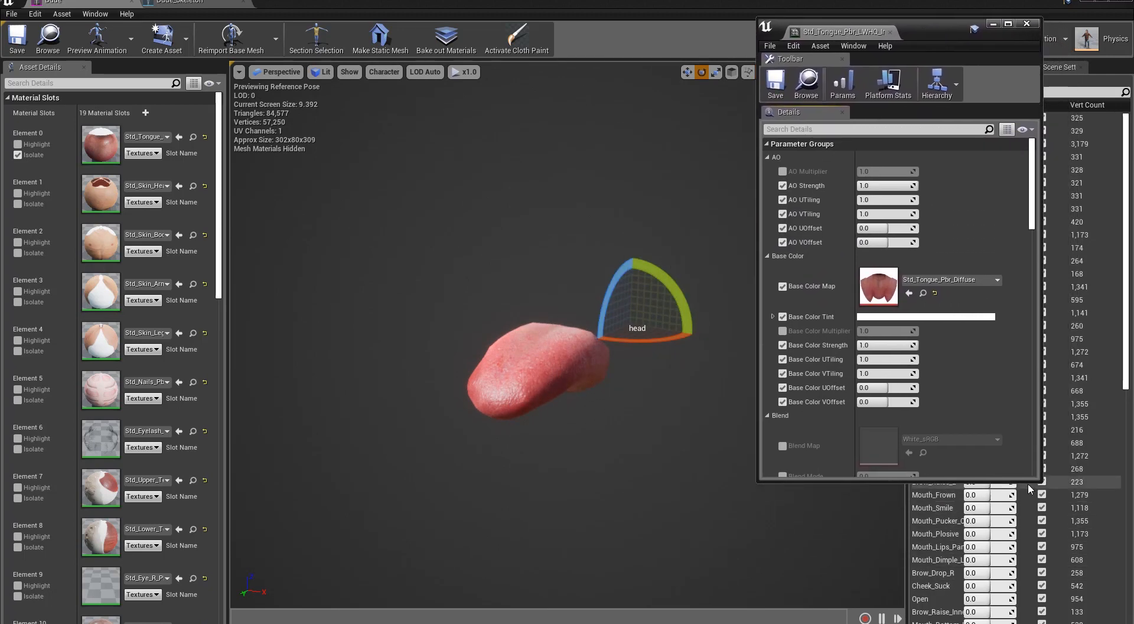
left_click_drag(1025, 480, 1025, 606)
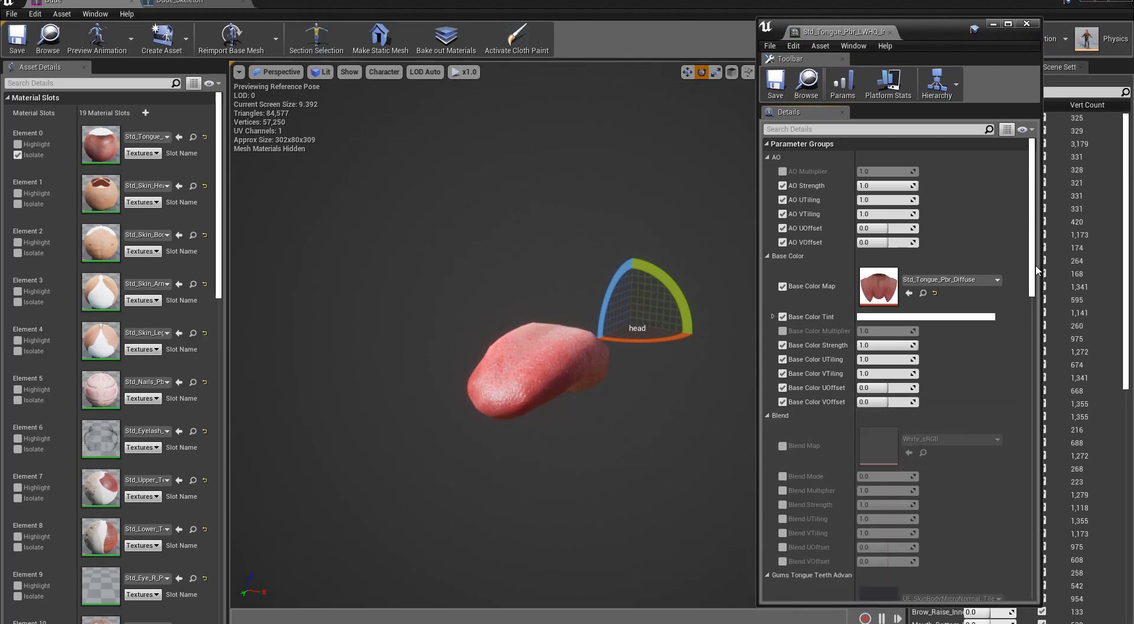
Enable the Flesh Brightness override in the GumsTongue group, try a higher value, and reset it to the default 0.8.
left_click_drag(1037, 276, 1021, 405)
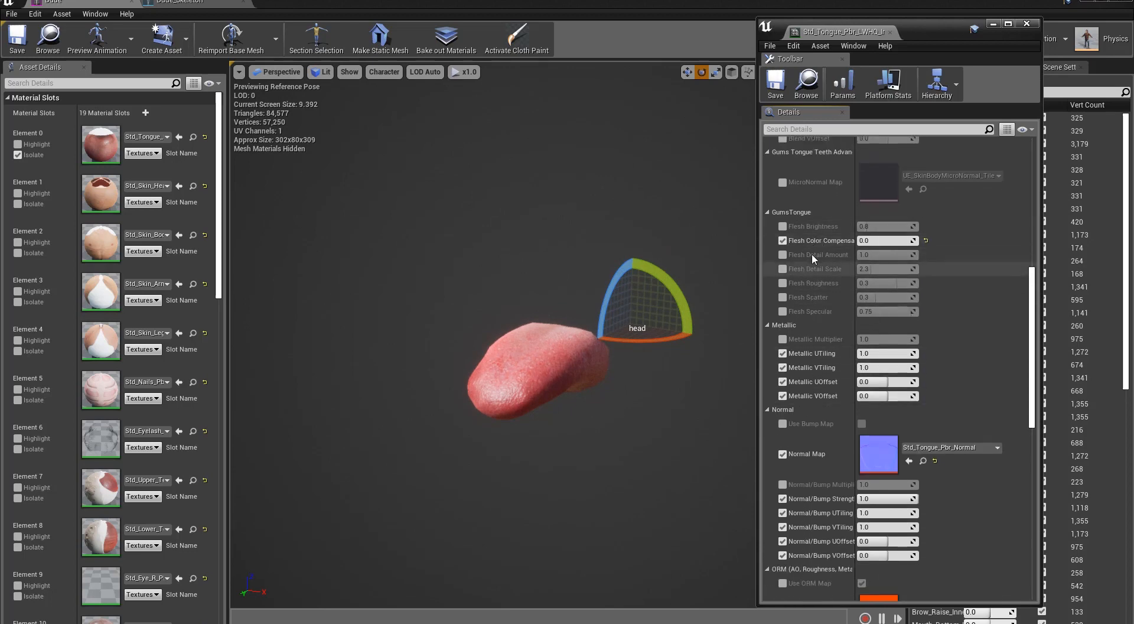
left_click(783, 226)
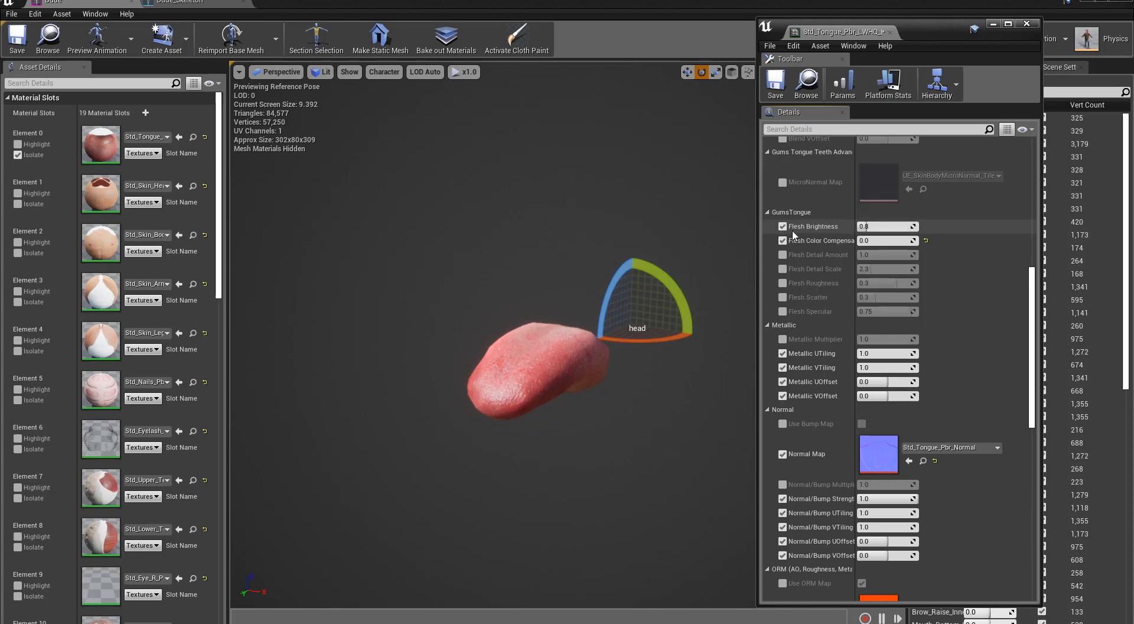
left_click_drag(860, 226, 888, 229)
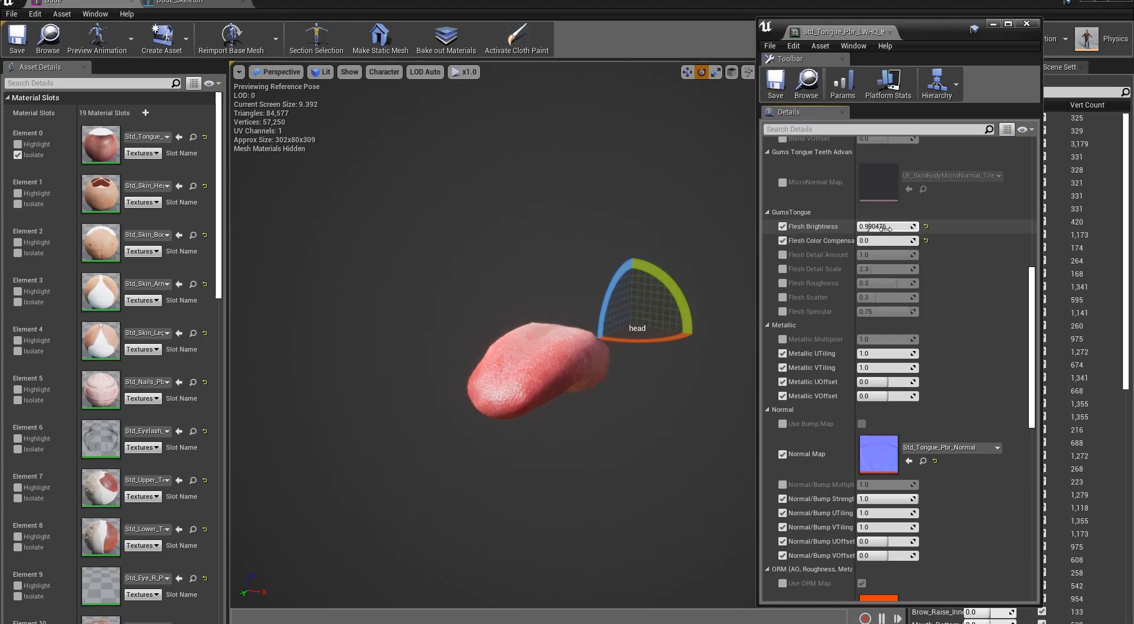
left_click(926, 226)
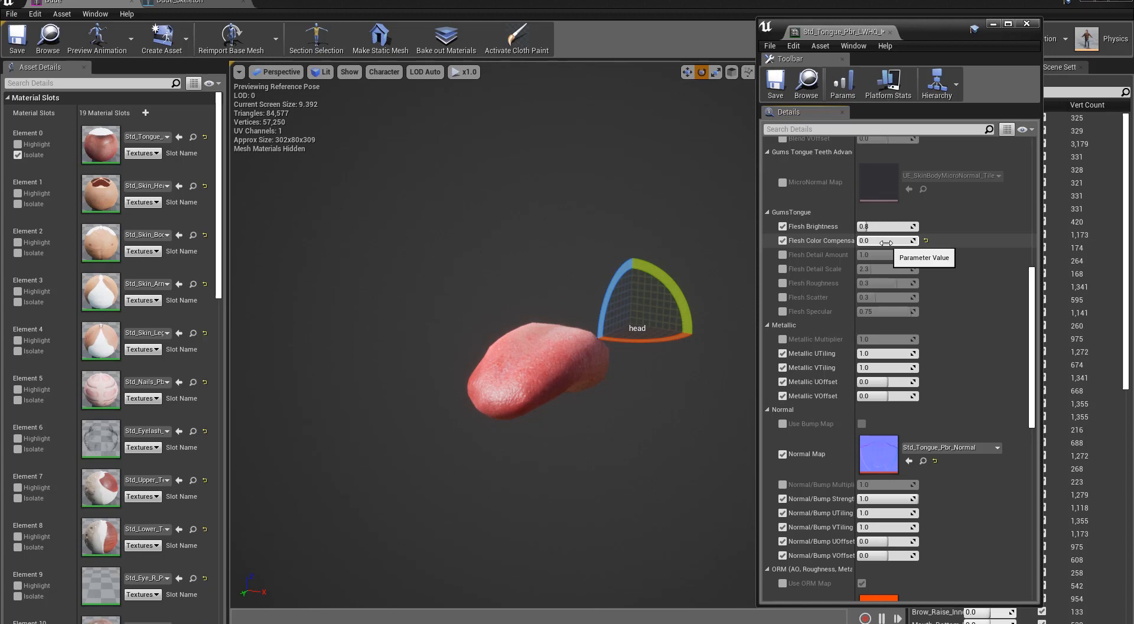
Set the tongue material's flesh color compensation to 0.7.
mouse_move(874, 240)
left_mouse_down()
mouse_move(917, 240)
mouse_move(859, 240)
left_mouse_up()
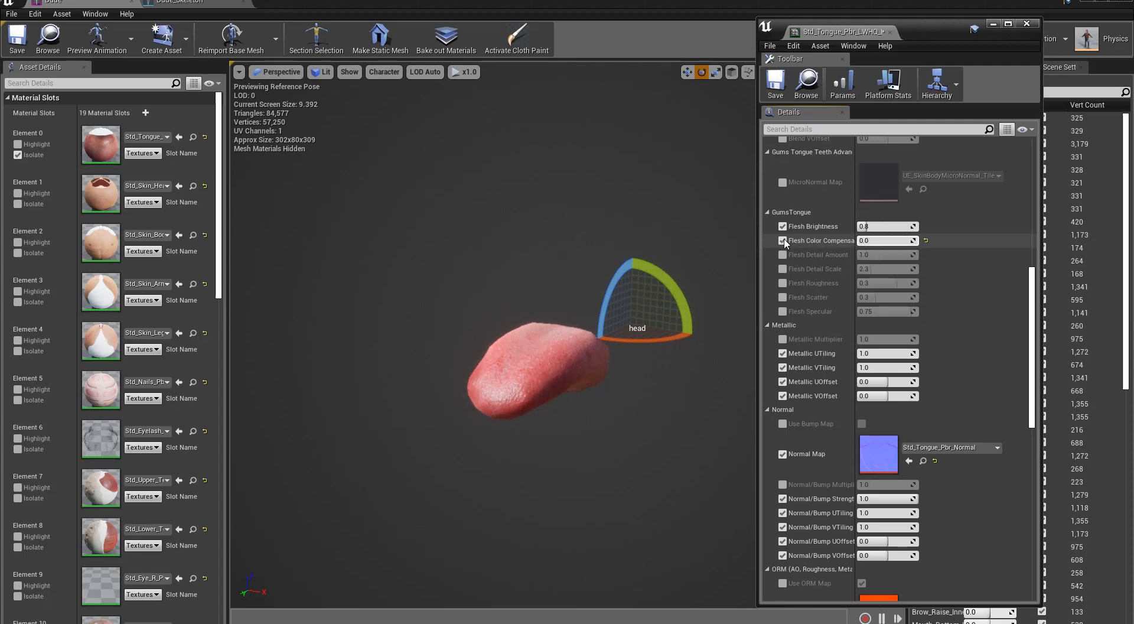
left_click(884, 240)
key("Return")
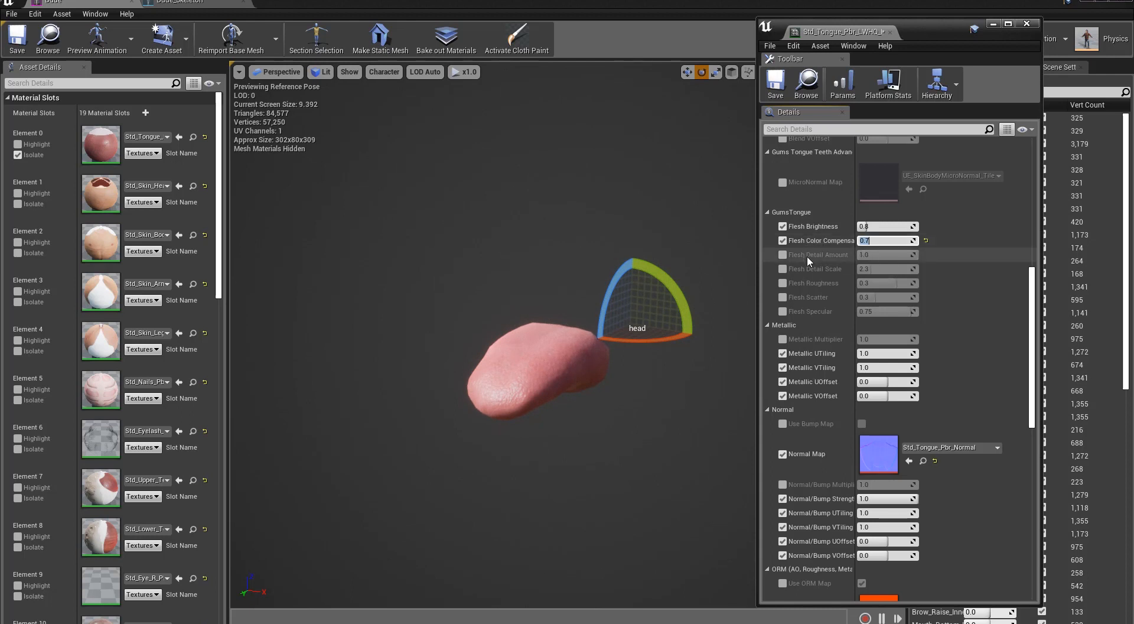
Enable the Flesh Detail Amount override, set it to 0.9, and inspect the tongue surface up close.
left_click(784, 255)
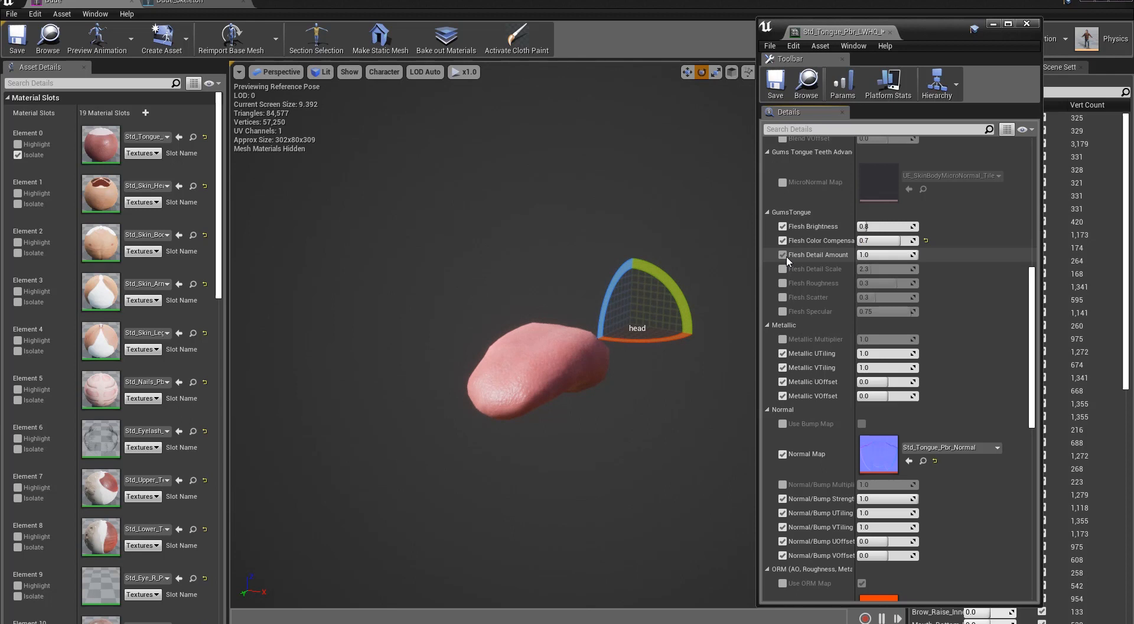
left_click_drag(878, 256, 915, 256)
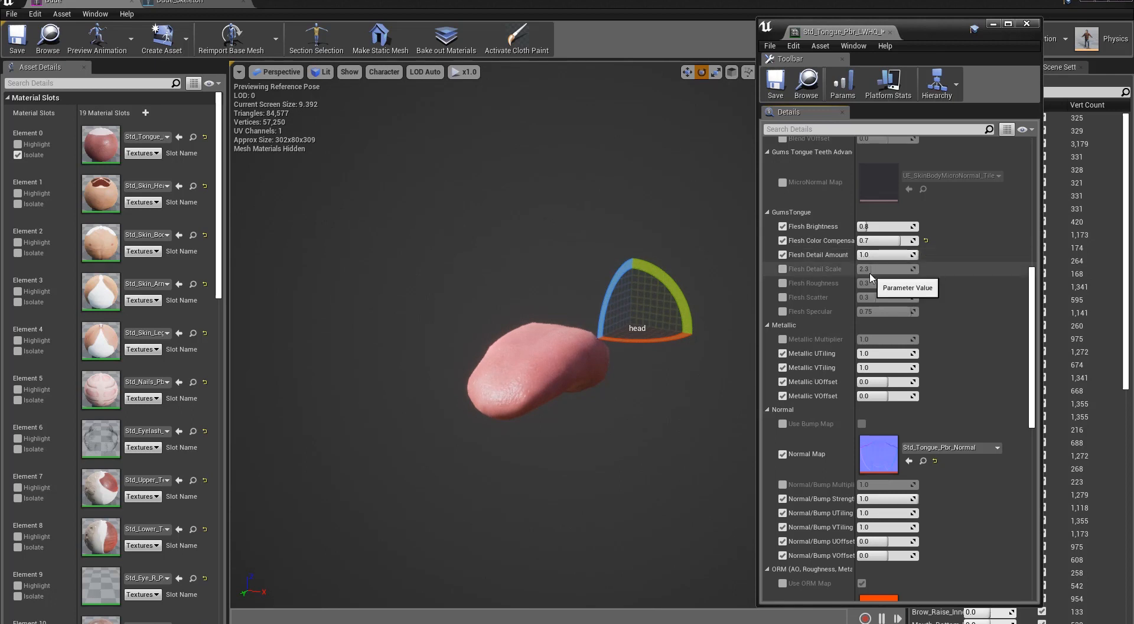
left_click(878, 256)
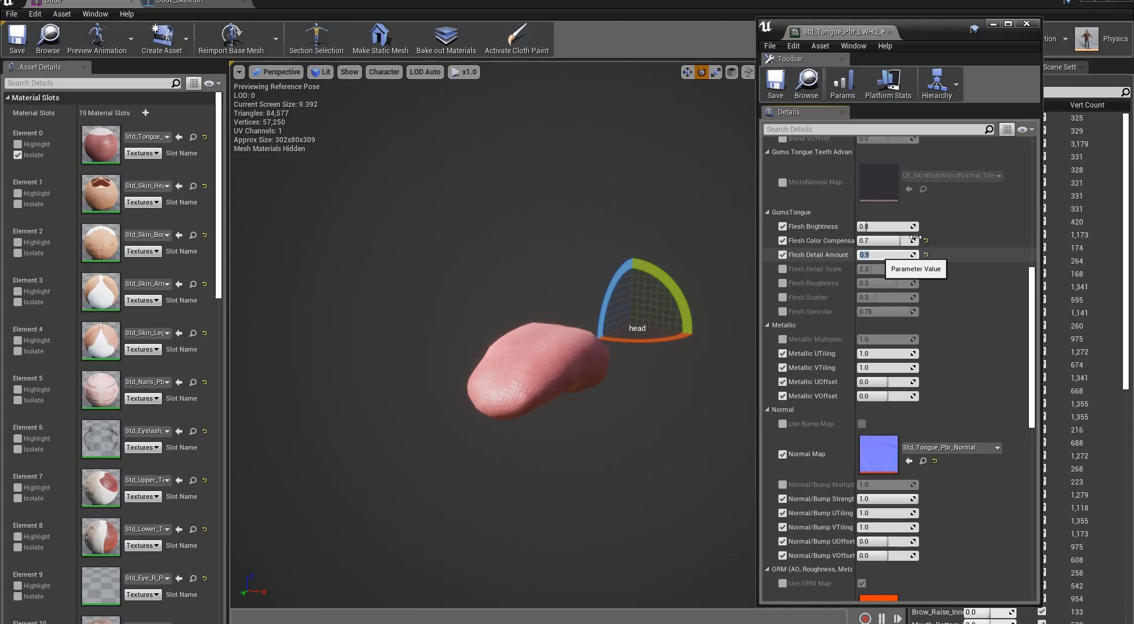
left_click(544, 404)
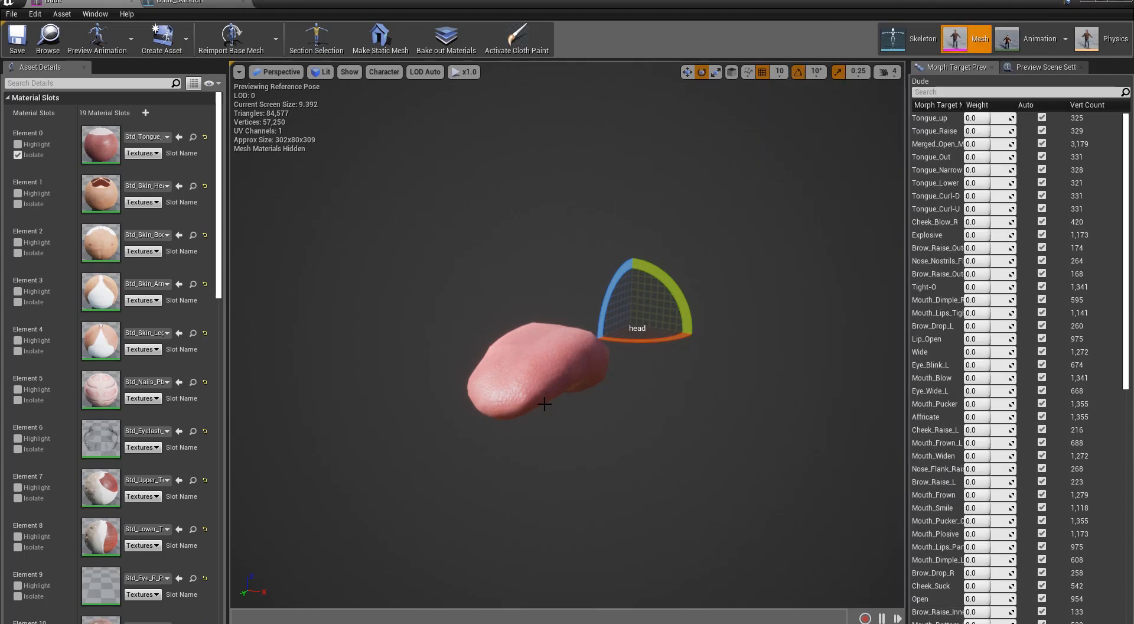
mouse_move(544, 404)
right_mouse_down("alt")
mouse_move(597, 404)
mouse_move(564, 404)
right_mouse_up("alt")
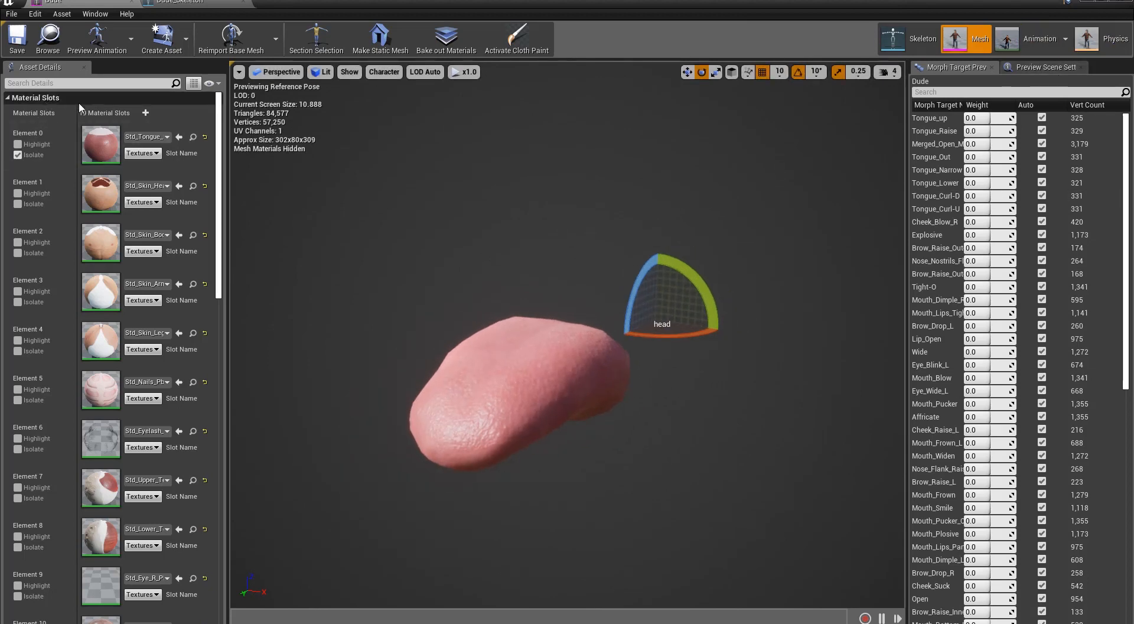
Bring back the tongue material instance, enable the Flesh Detail Scale override, and set it to 3.2.
double_click(104, 156)
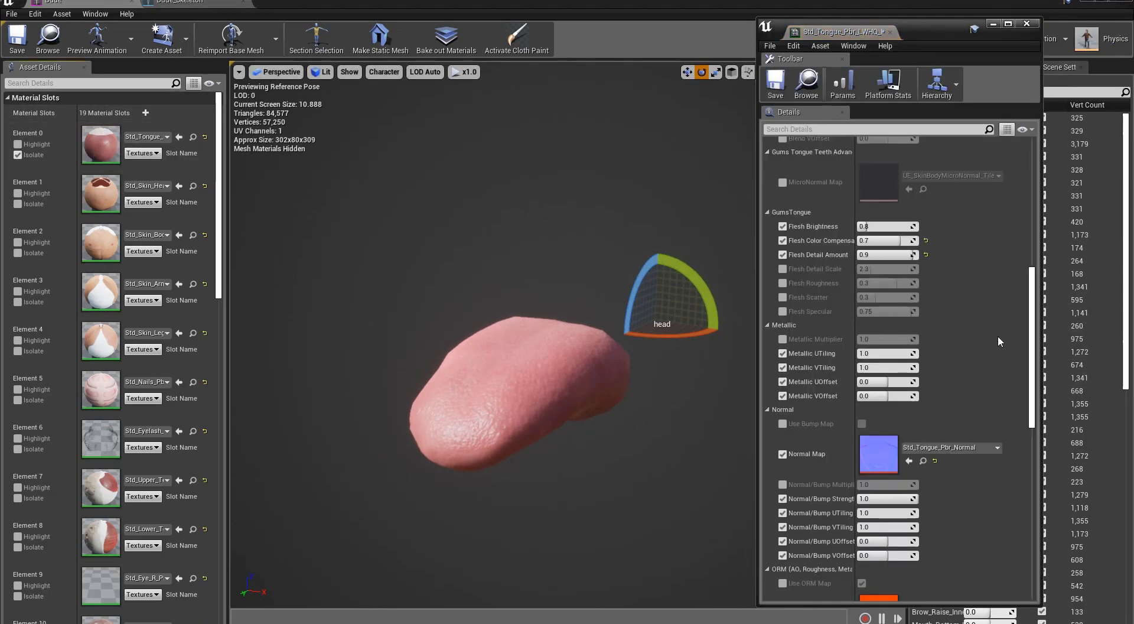
left_click(783, 269)
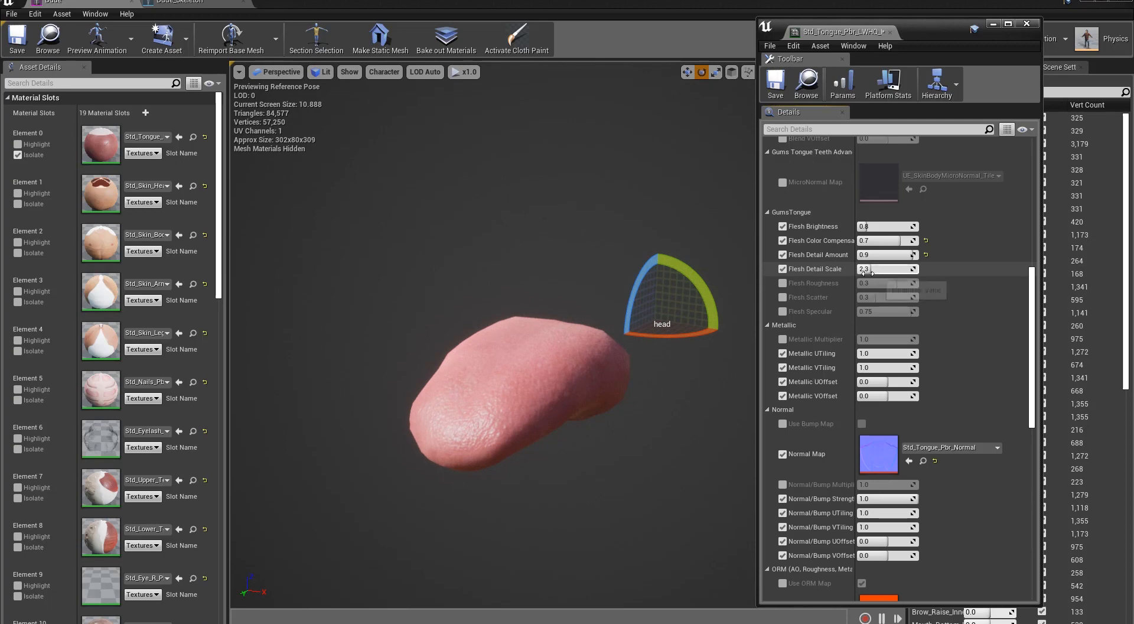
mouse_move(865, 269)
left_mouse_down()
mouse_move(898, 269)
mouse_move(858, 269)
mouse_move(874, 269)
left_mouse_up()
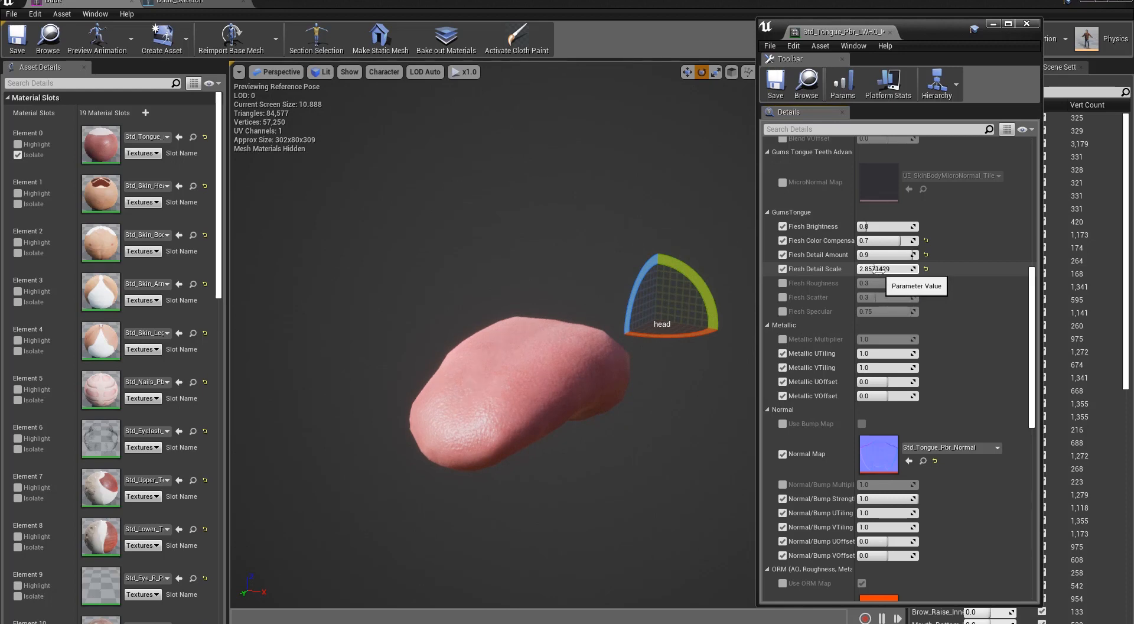
left_click(874, 270)
type("3.2")
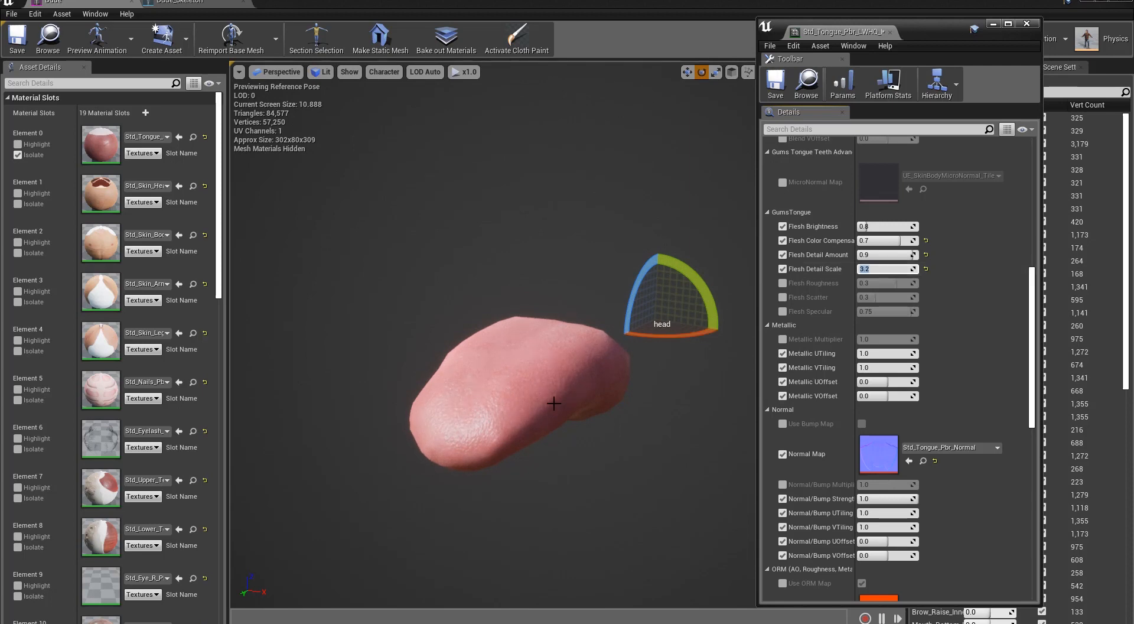
Enable the Flesh Roughness override and set it to 0.4.
left_click(788, 284)
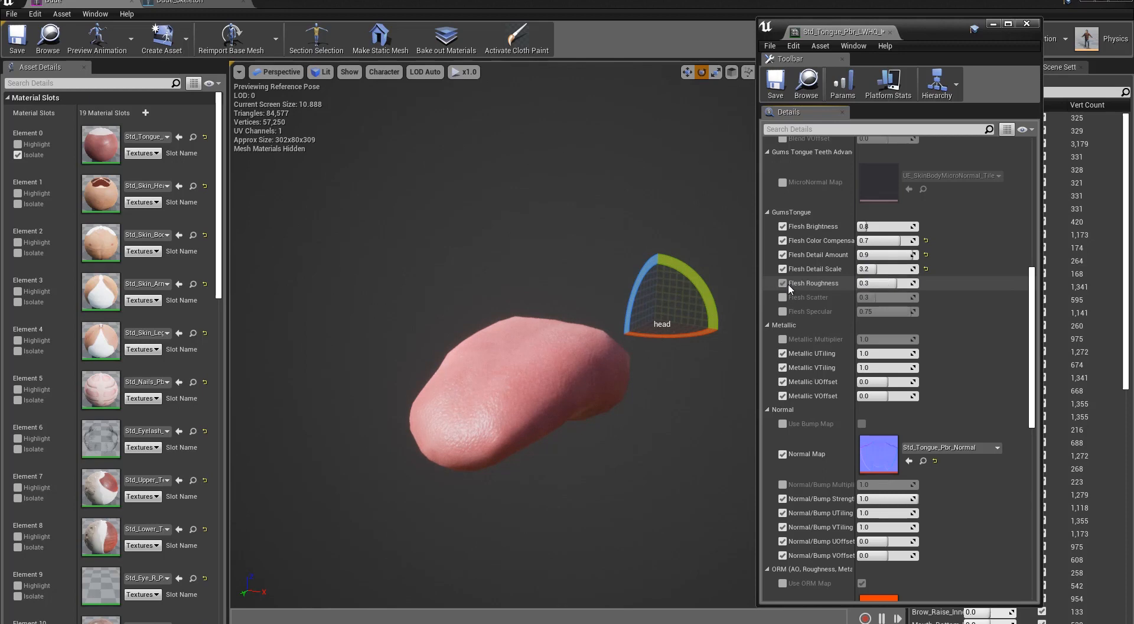
mouse_move(888, 284)
left_mouse_down()
mouse_move(863, 284)
mouse_move(894, 283)
mouse_move(884, 283)
left_mouse_up()
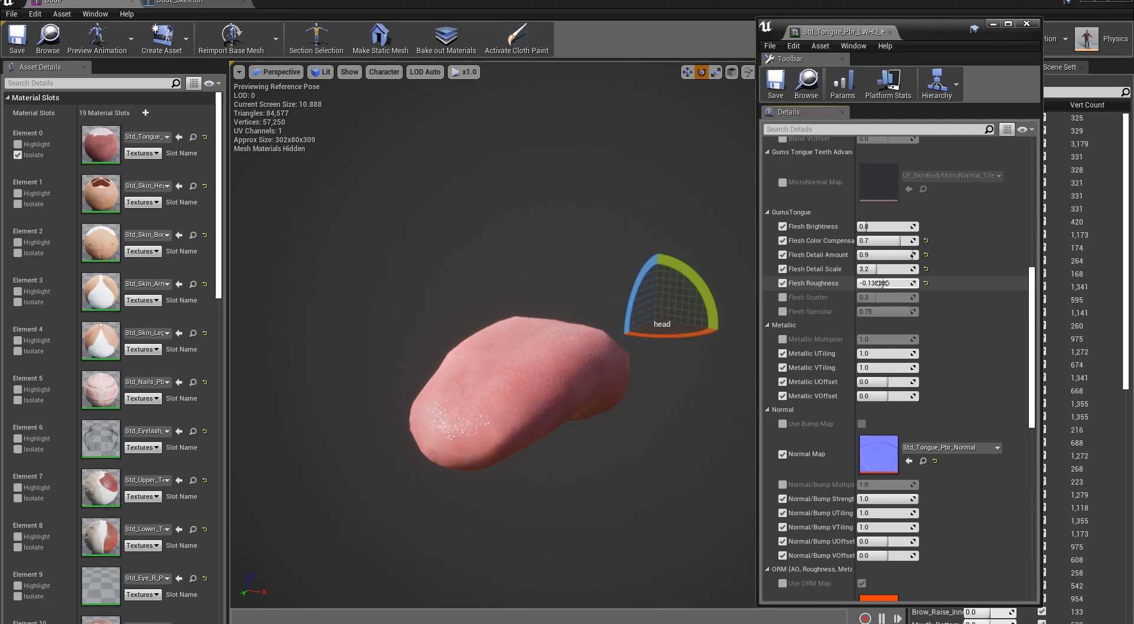
left_click(880, 283)
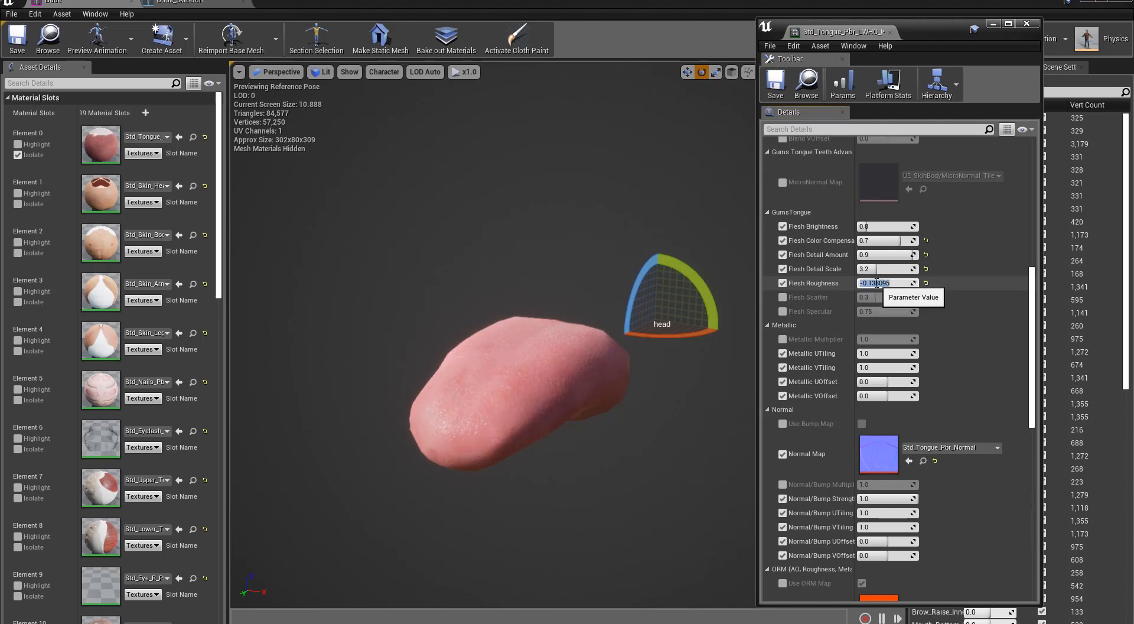
type("0.4")
key("Return")
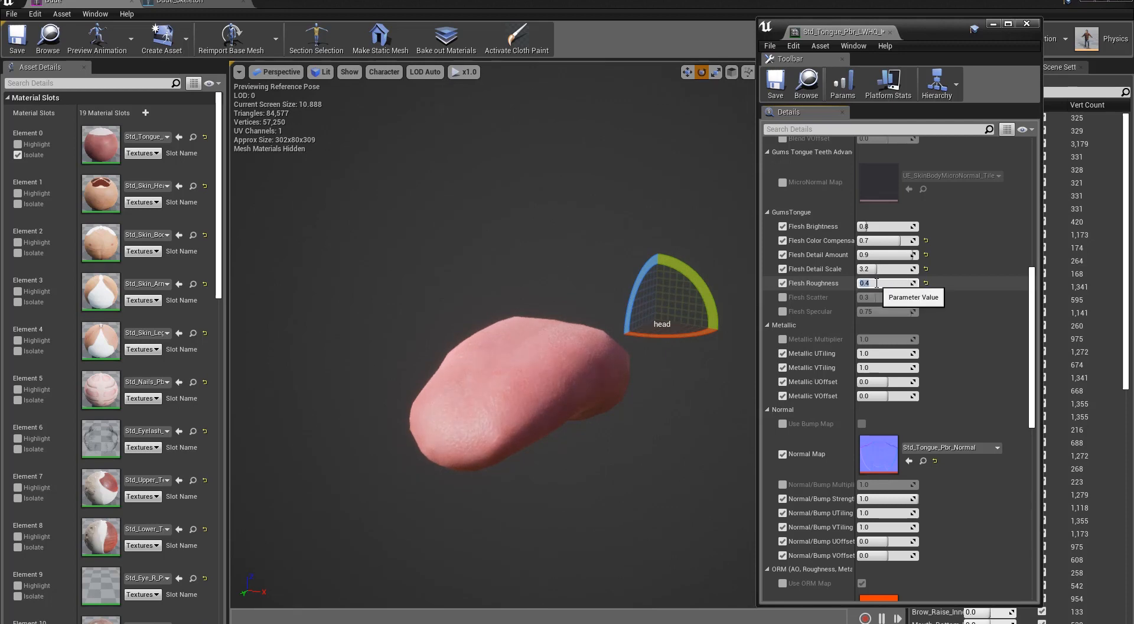
left_click(797, 295)
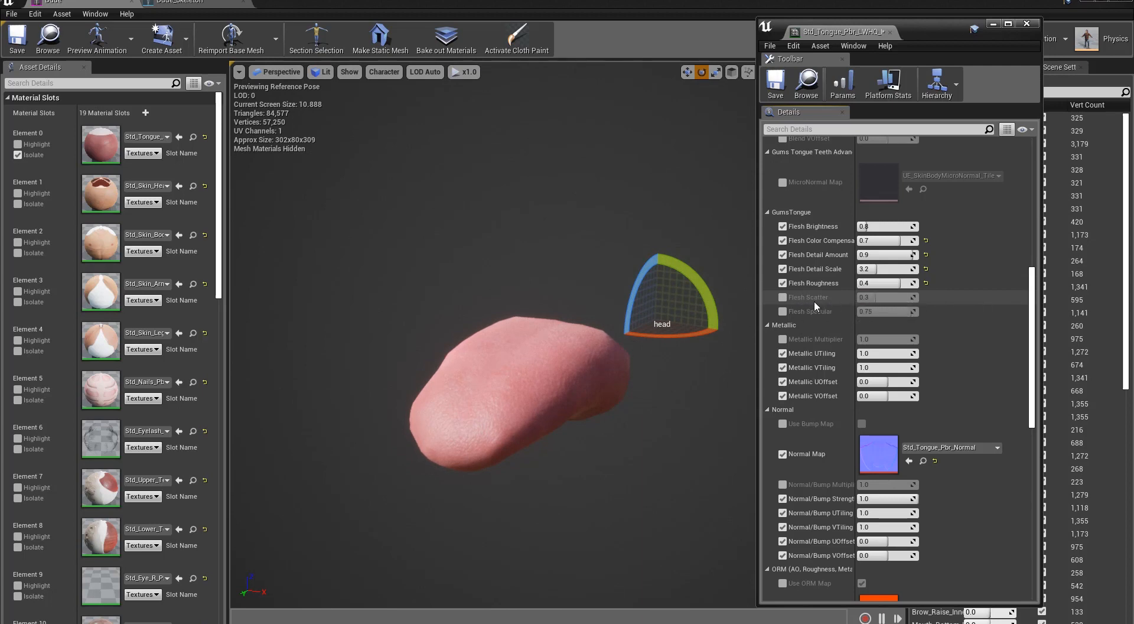
Enable the tongue material's Flesh Scatter override and set it to 0.95.
left_click(782, 297)
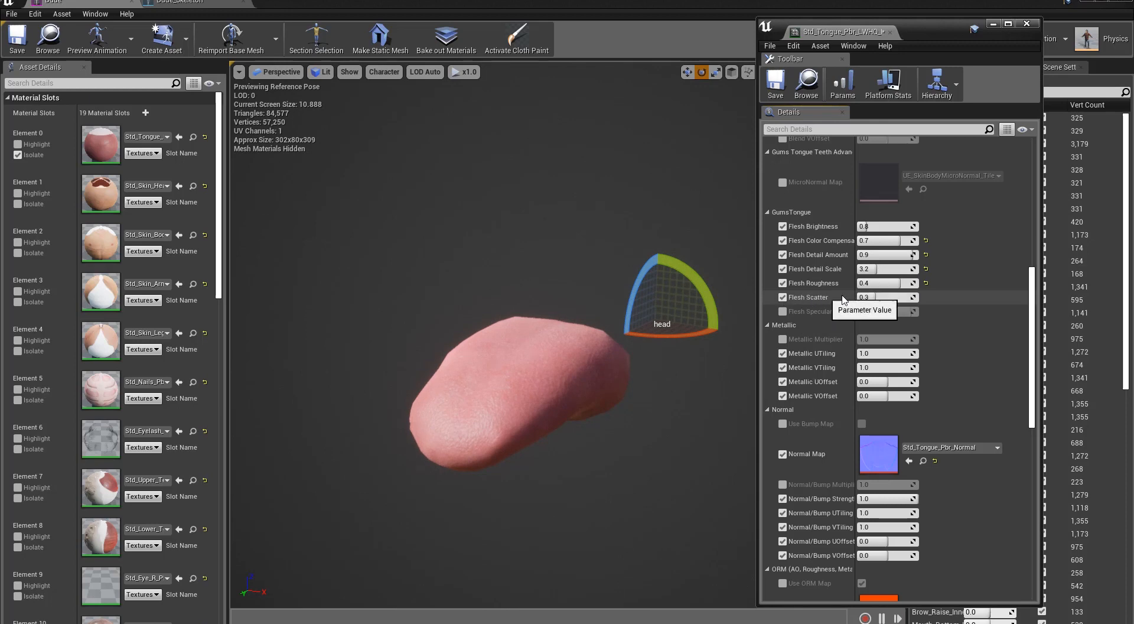
mouse_move(873, 298)
left_mouse_down()
mouse_move(855, 297)
mouse_move(901, 297)
left_mouse_up()
left_click_drag(914, 297, 867, 296)
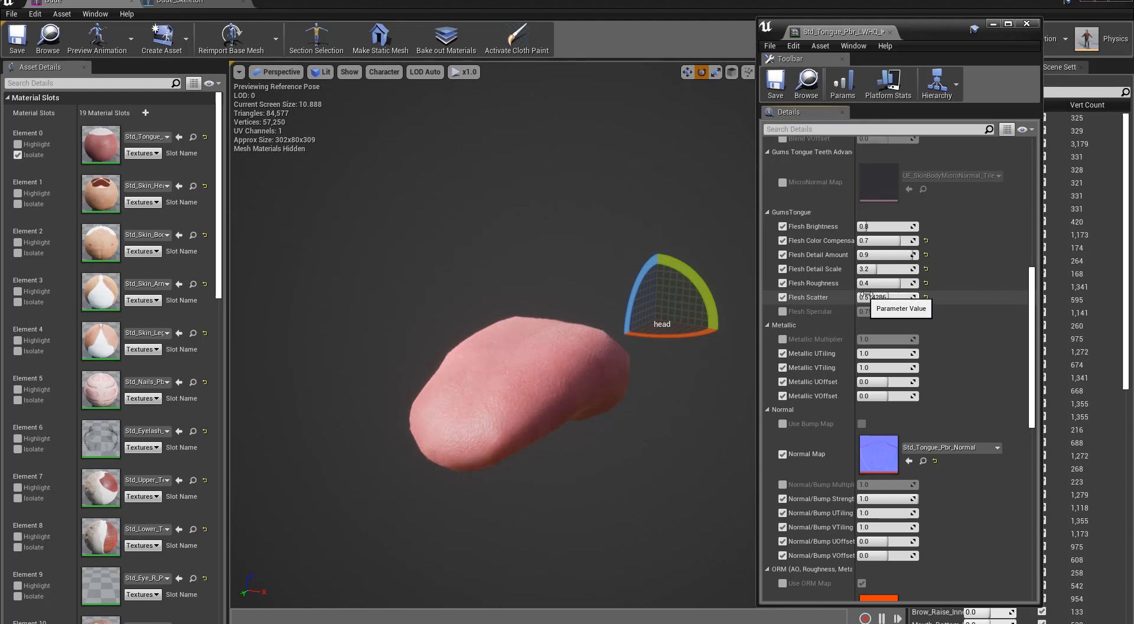
left_click(873, 296)
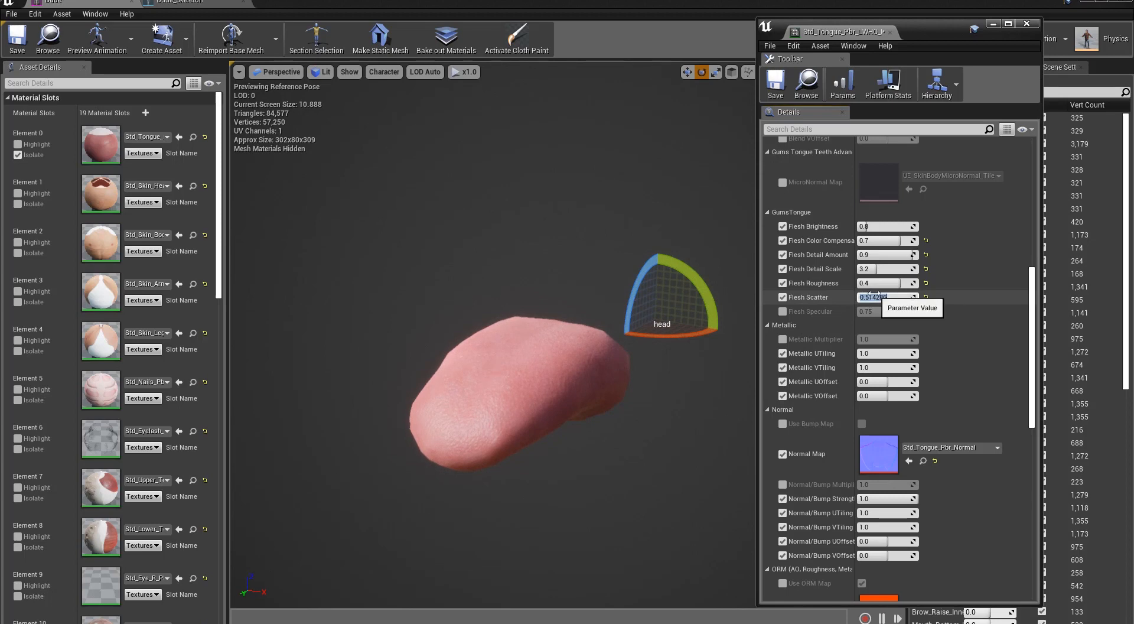
type("0.95")
key("Return")
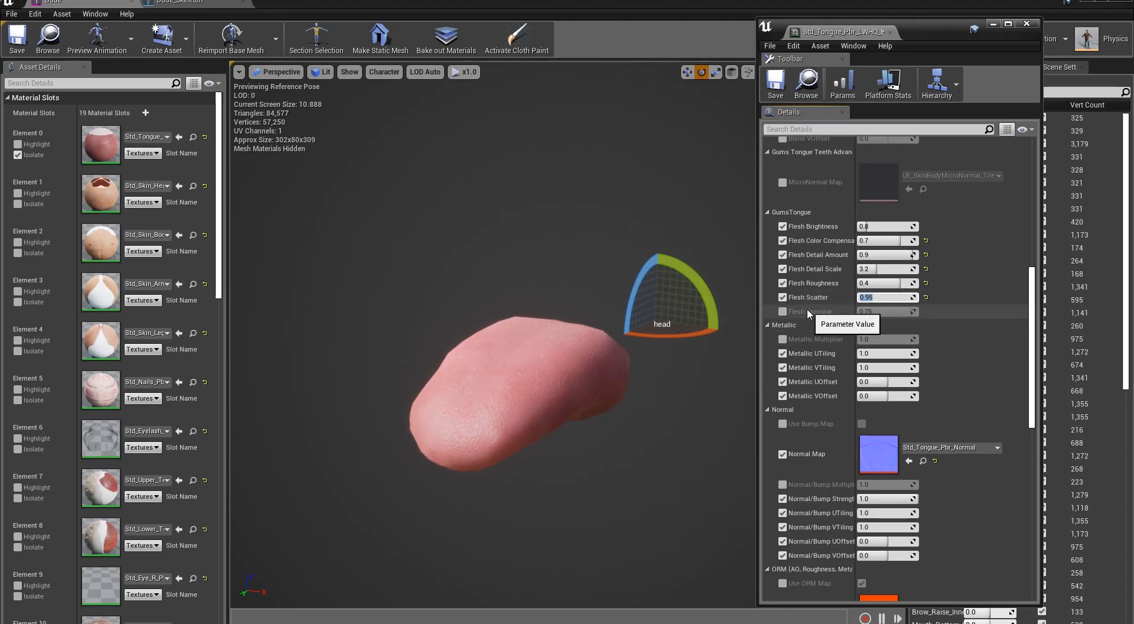
Enable the tongue material's Flesh Specular override and set it to 1.0.
left_click(783, 311)
mouse_move(894, 310)
left_mouse_down()
mouse_move(874, 310)
mouse_move(916, 311)
mouse_move(891, 312)
left_mouse_up()
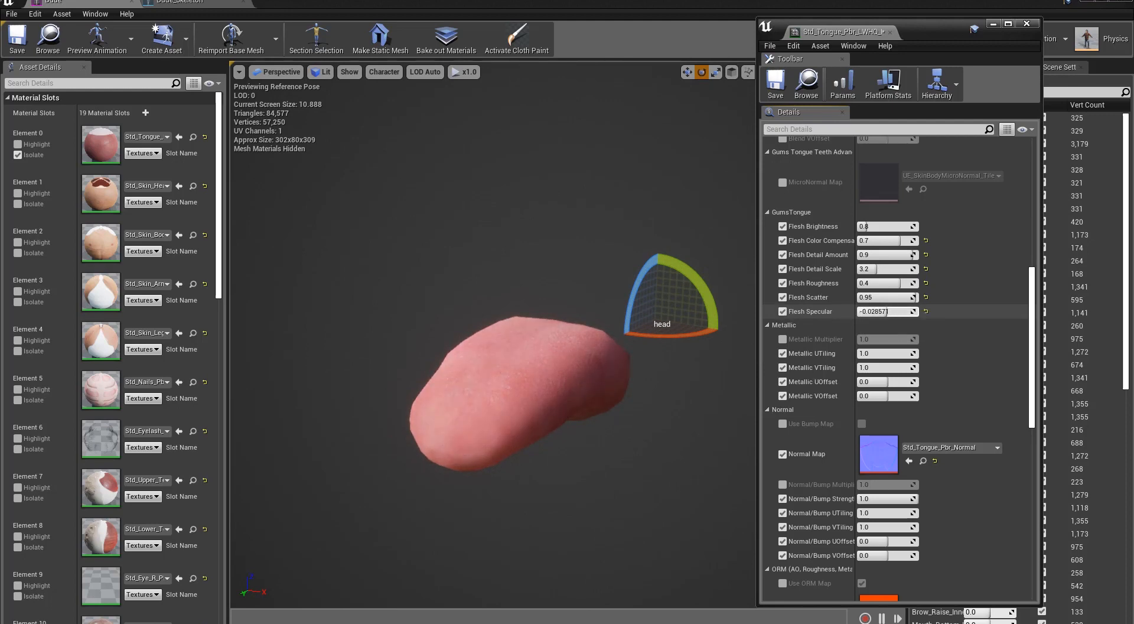
left_click(891, 311)
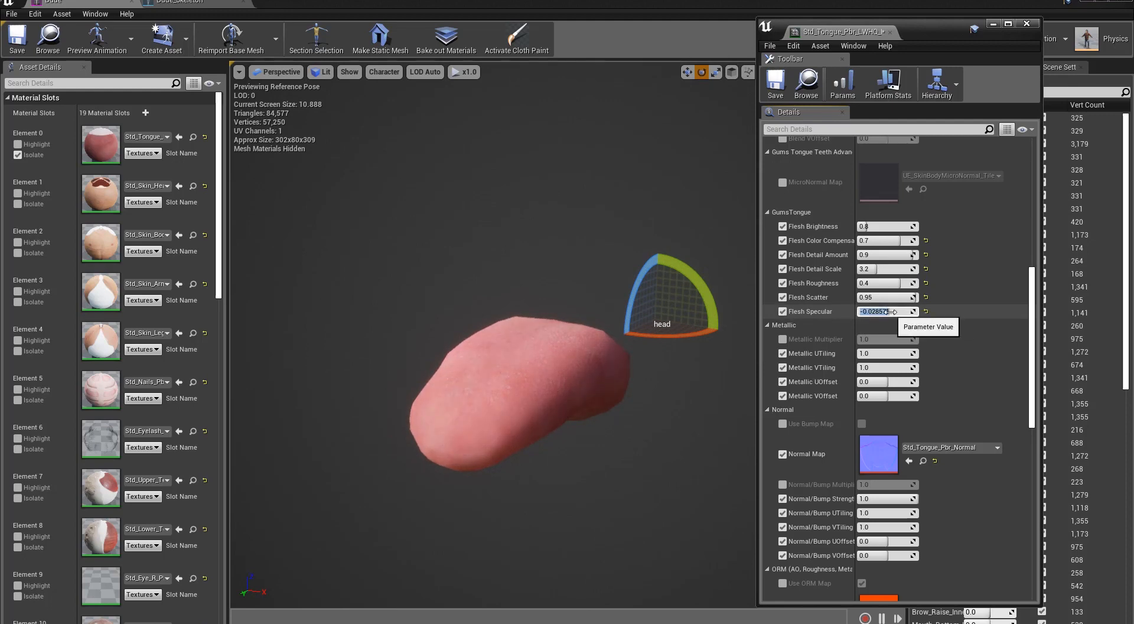
type("1")
key("Return")
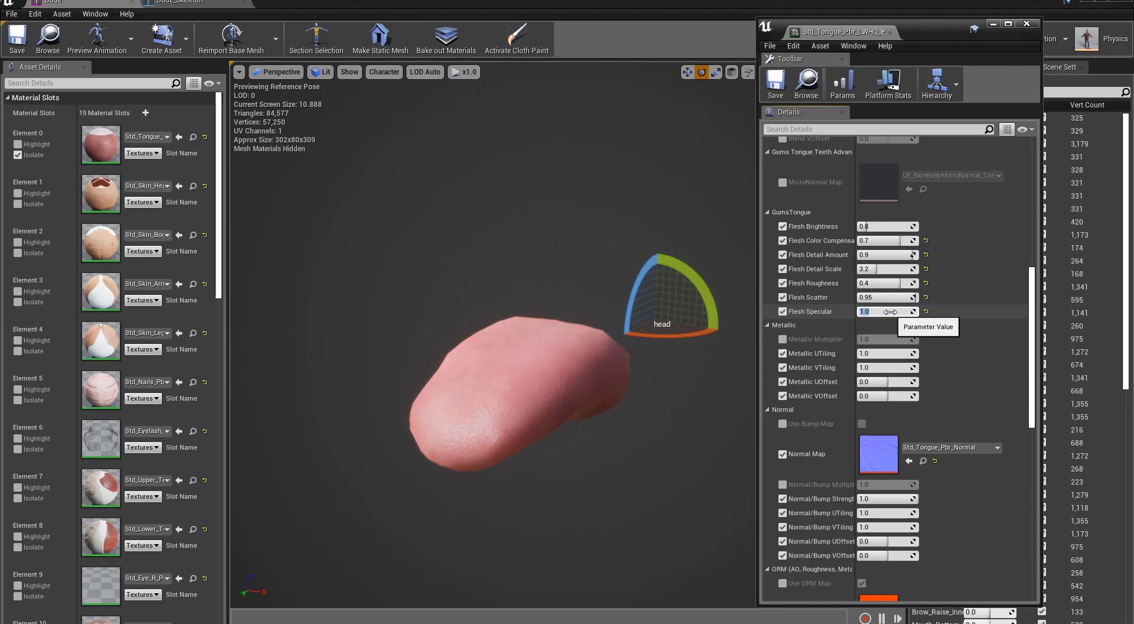
left_click(906, 86)
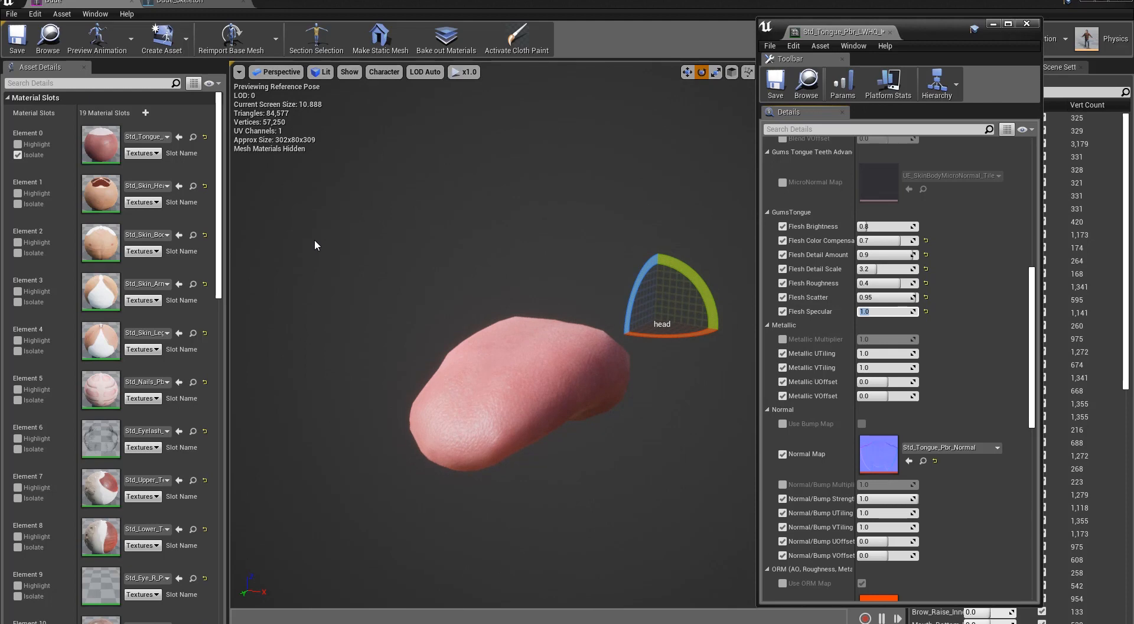
Open the Element 7 upper teeth material instance in a floating window, resized to fit beside the mesh preview.
left_click_drag(217, 236, 217, 289)
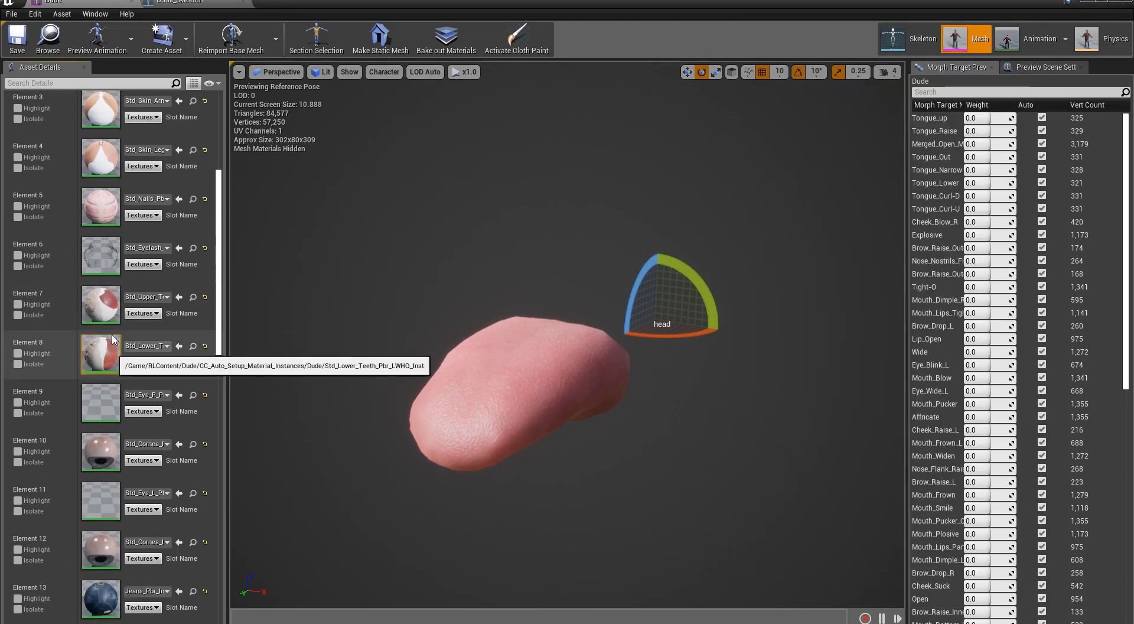
double_click(115, 312)
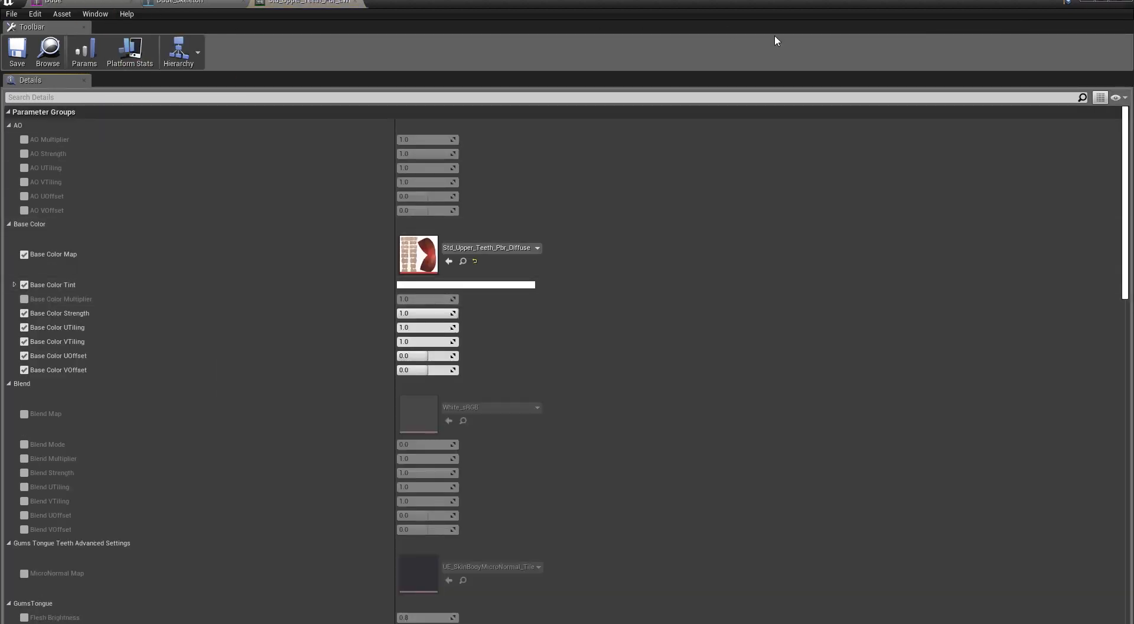
left_click_drag(333, 8, 747, 22)
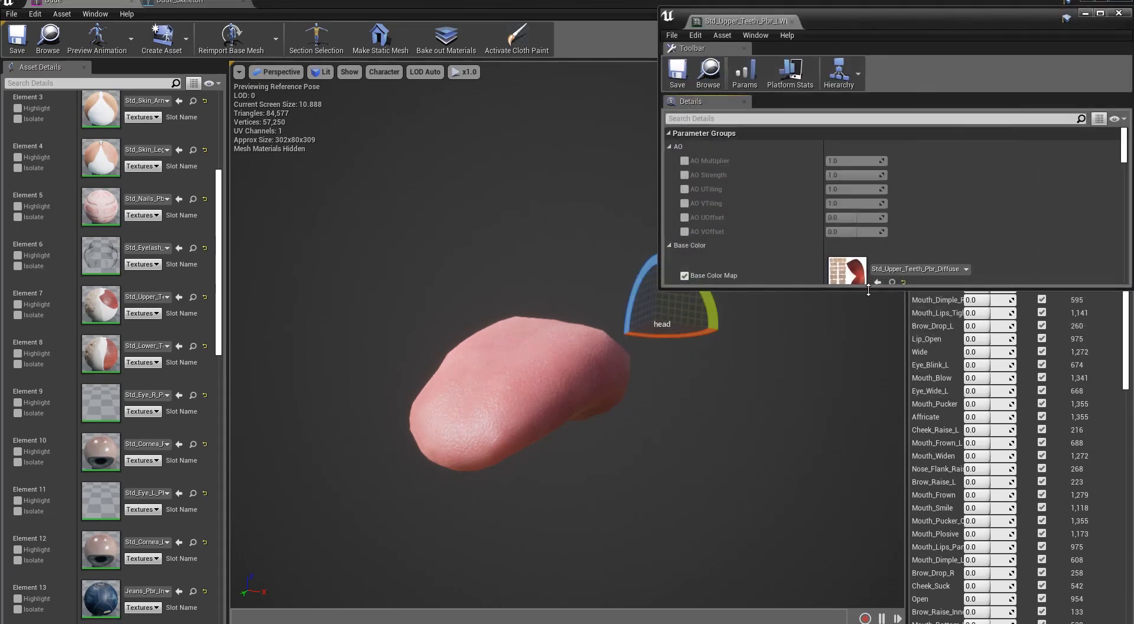
left_click_drag(868, 290, 868, 603)
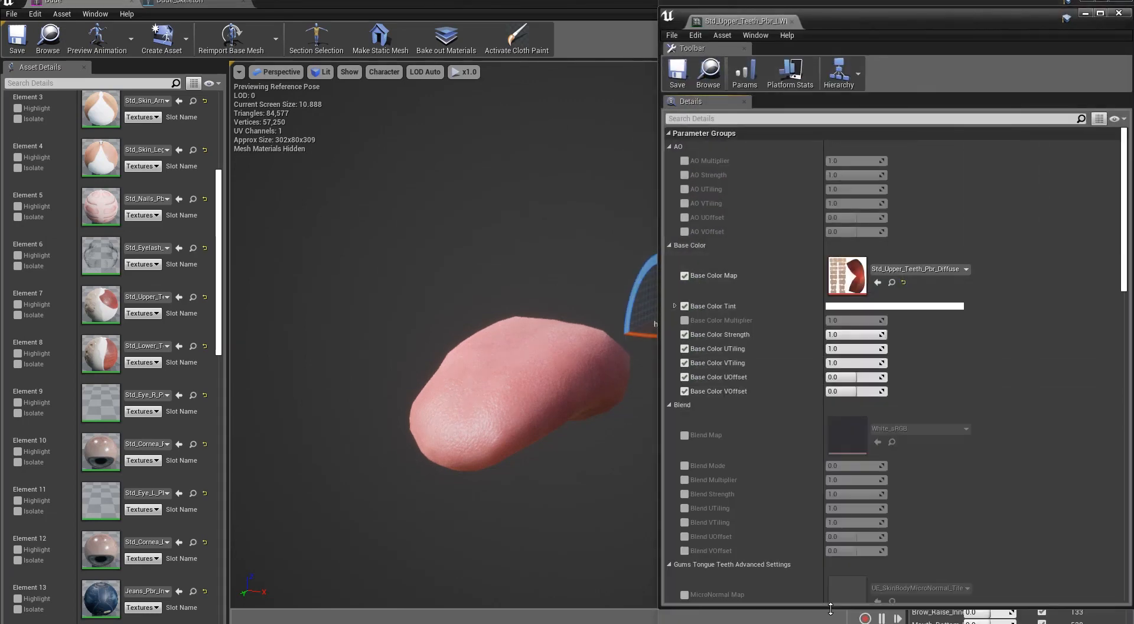
left_click_drag(657, 285, 777, 280)
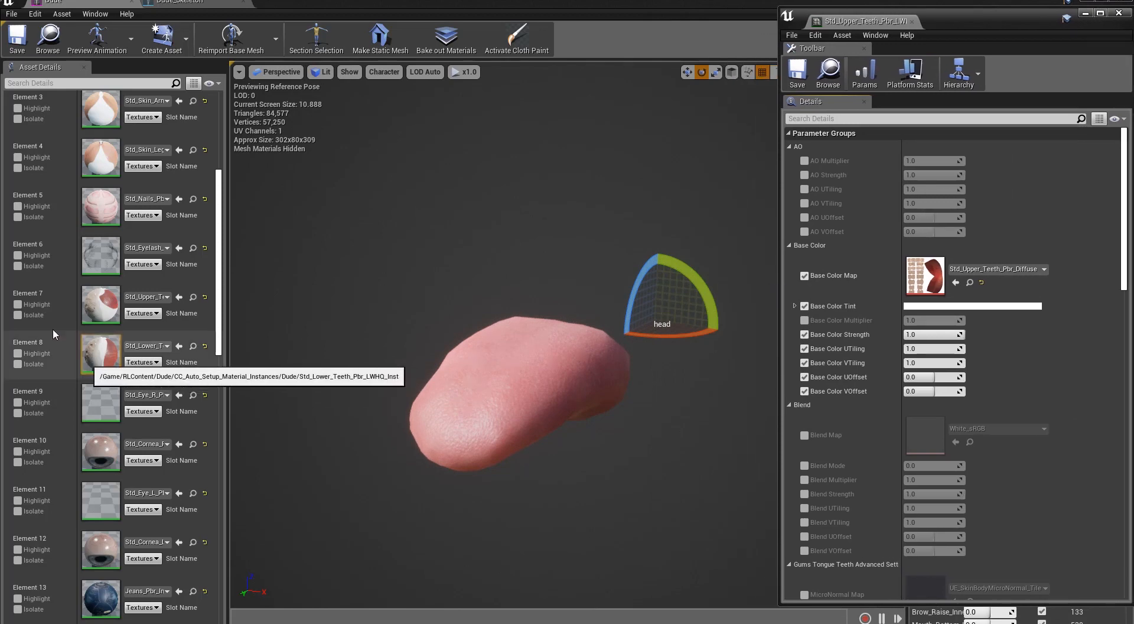
Stop isolating the tongue in Element 0, isolate the upper teeth in Element 7, and frame them from the front.
left_click_drag(220, 197, 220, 118)
left_click(20, 154)
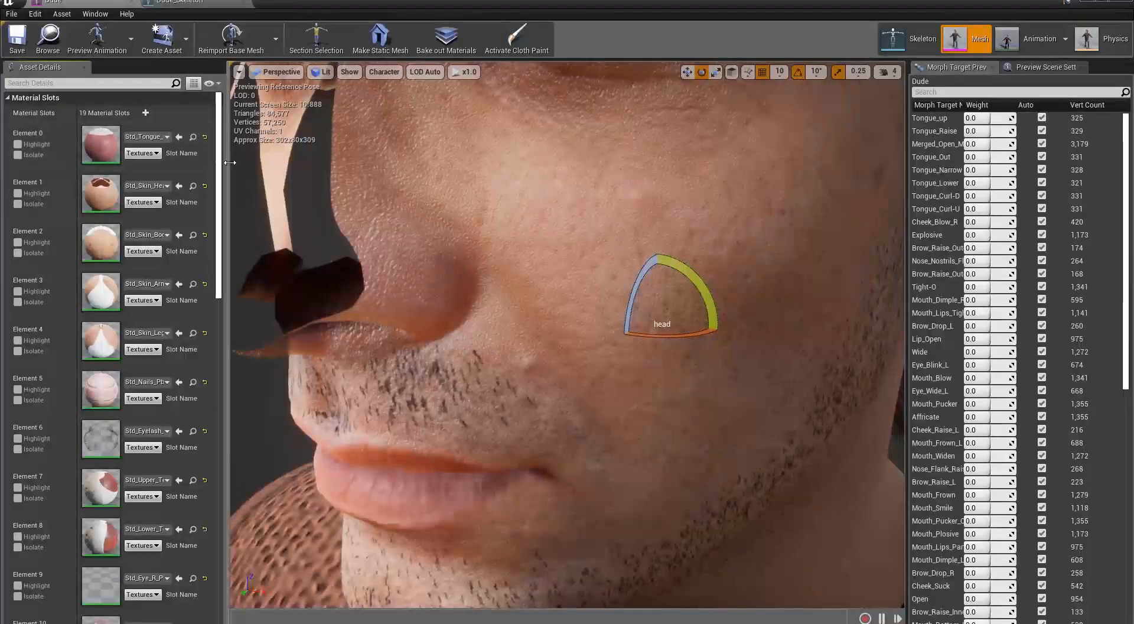
scroll(214, 254, "down", 4)
scroll(212, 258, "down", 1)
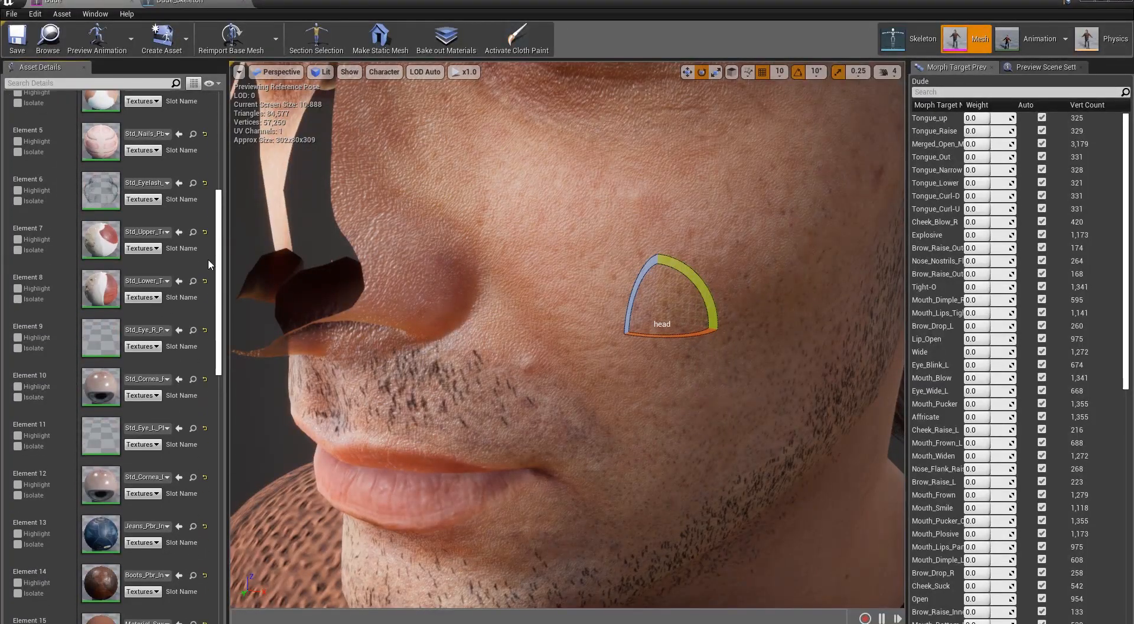
left_click(17, 249)
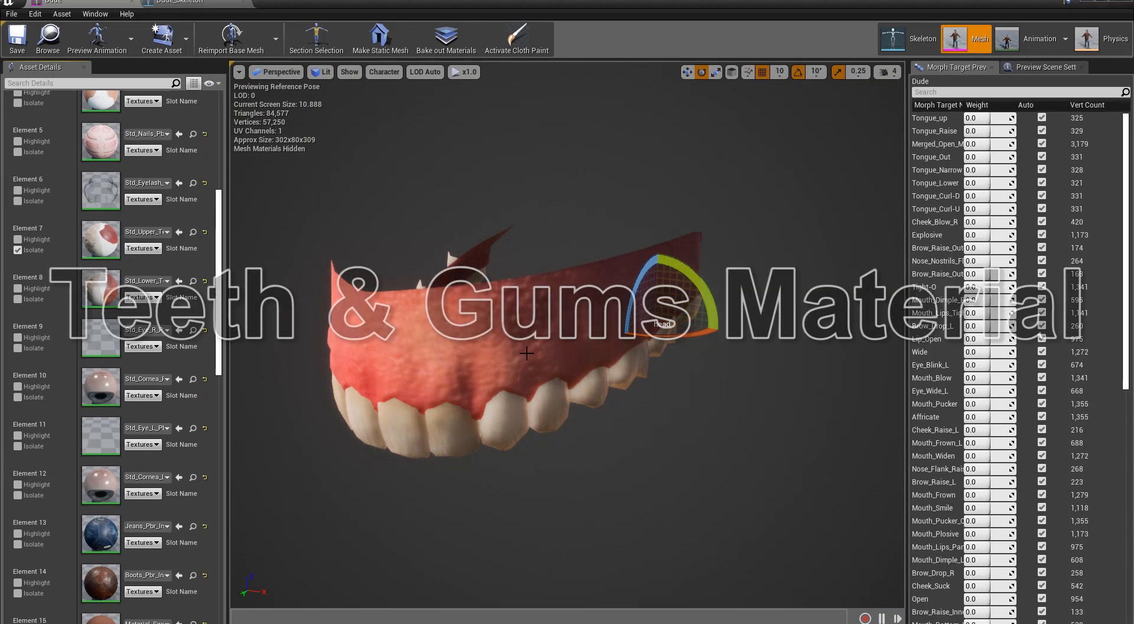
left_click_drag(556, 356, 582, 301, "alt")
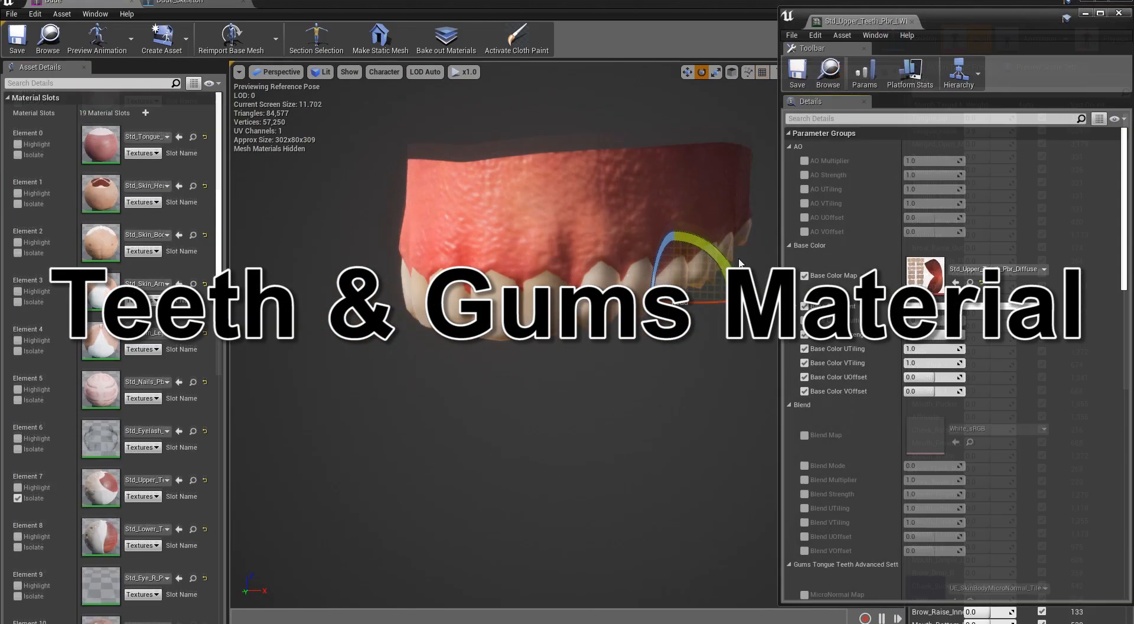
Enable all seven Flesh parameter overrides, from Brightness to Specular, in the upper teeth material's GumsTongue group.
scroll(1108, 342, "down", 2)
scroll(1100, 402, "down", 10)
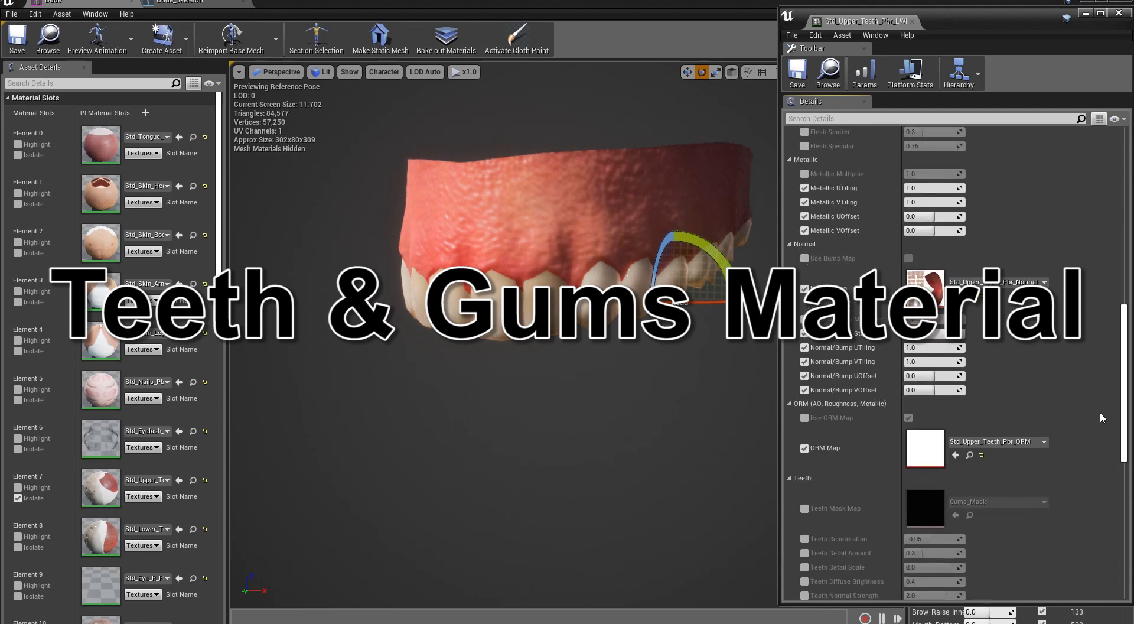
scroll(1096, 434, "down", 6)
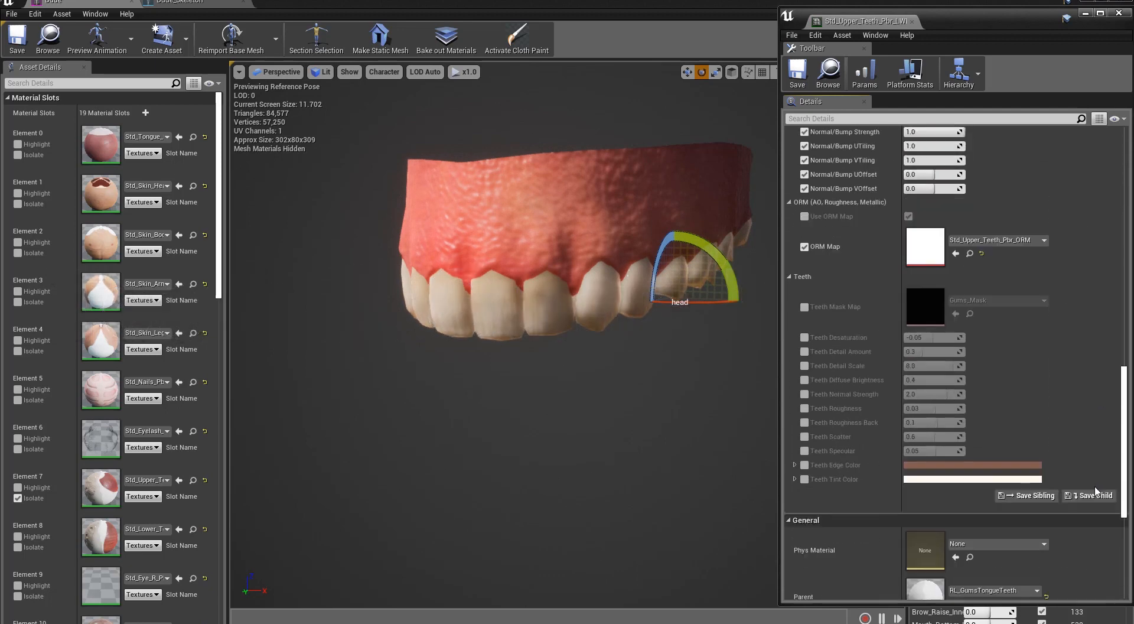
scroll(1094, 490, "up", 10)
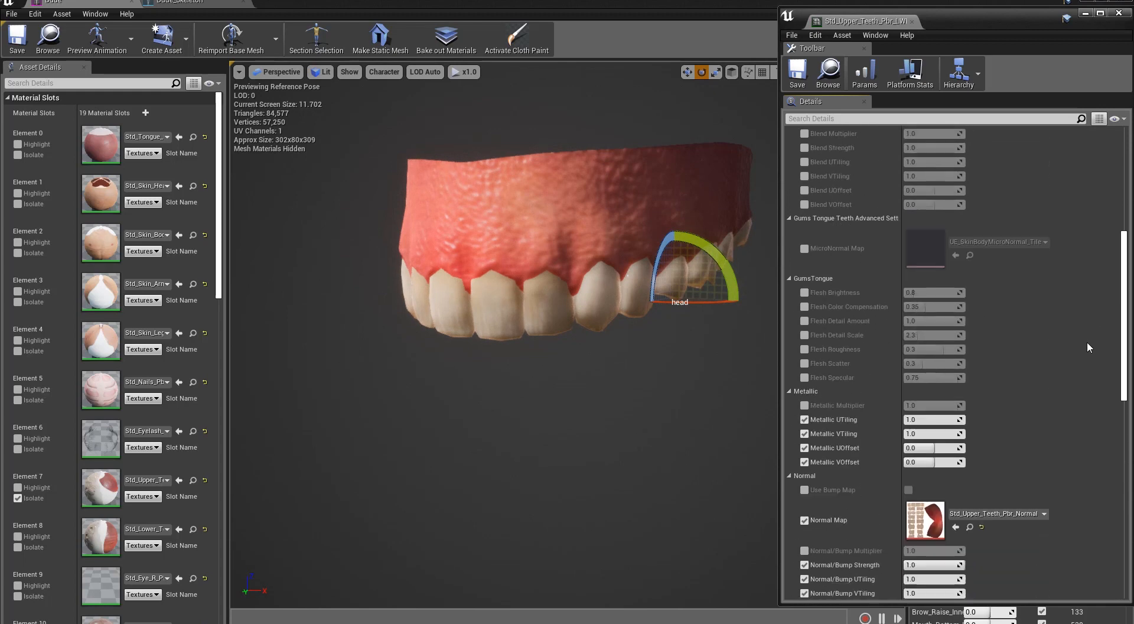
scroll(1087, 341, "down", 1)
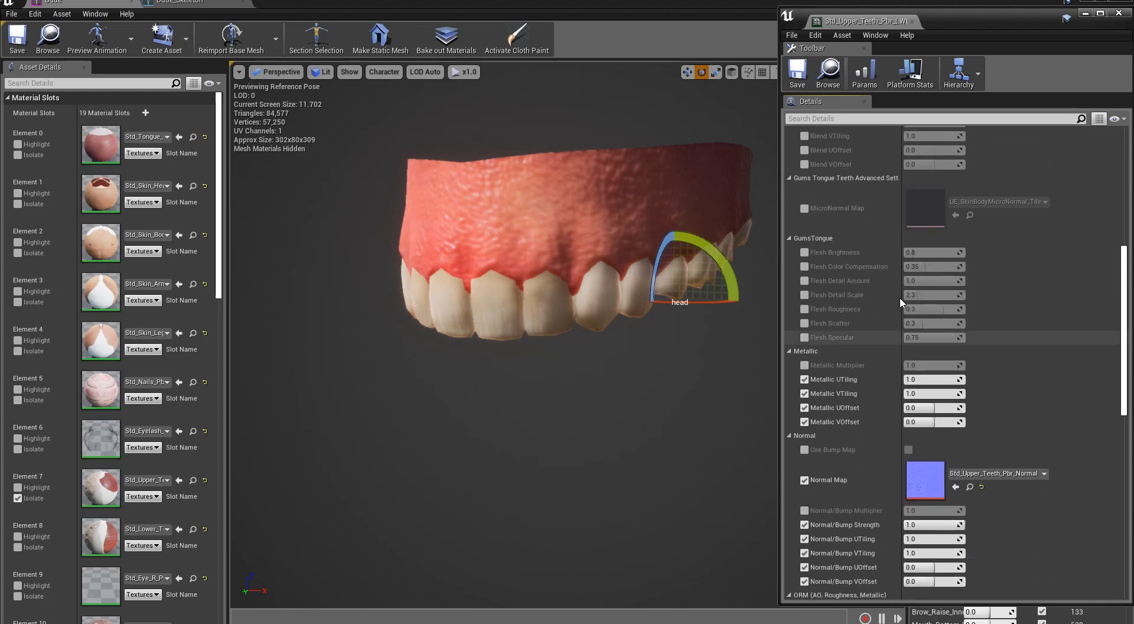
left_click(806, 252)
left_click(806, 266)
left_click(805, 281)
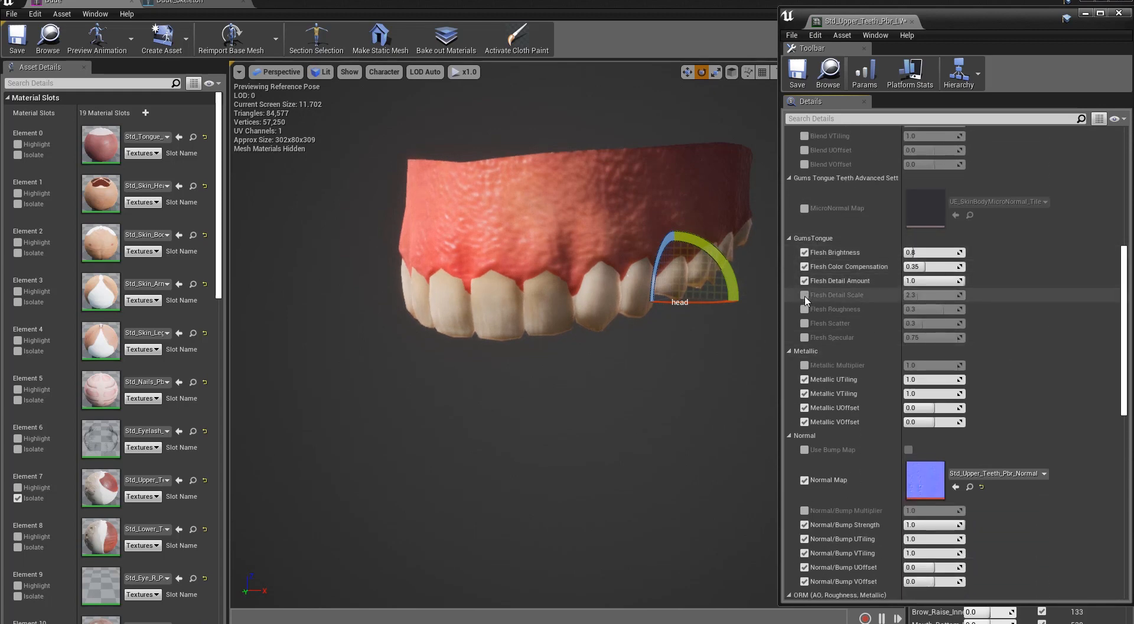
left_click(805, 295)
left_click(804, 309)
left_click(805, 323)
left_click(805, 338)
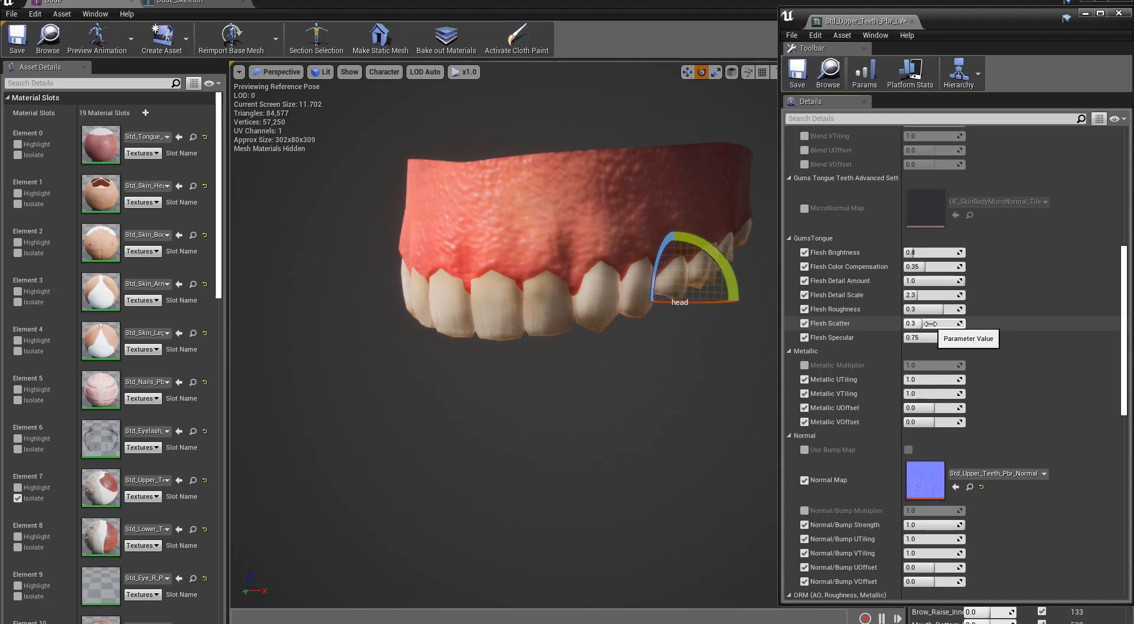
Set the upper teeth material's Flesh Brightness to 0.9.
left_click(942, 250)
type("0.9")
key("Return")
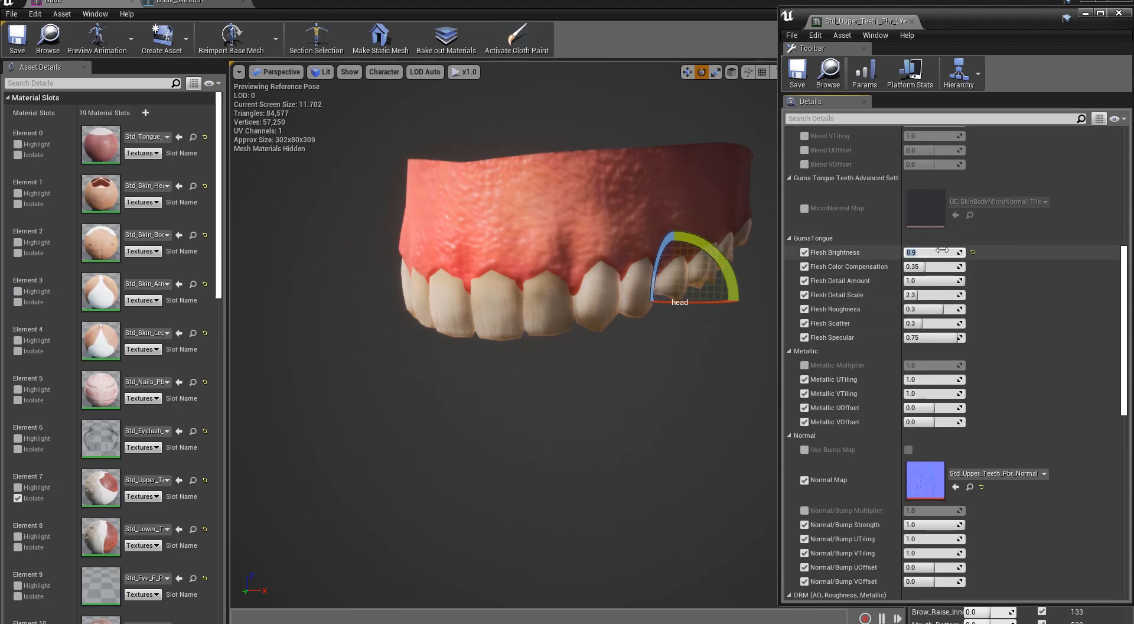
Try different Flesh Color Compensation values on the upper gums and settle on about 0.7.
left_click(931, 264)
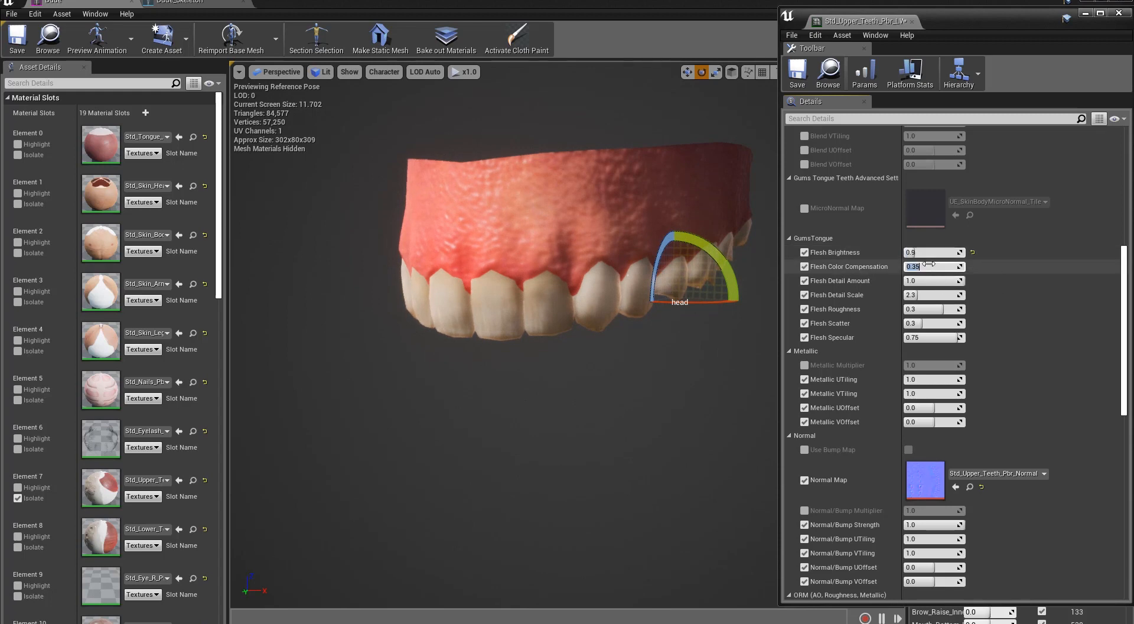
type("0.7")
key("Return")
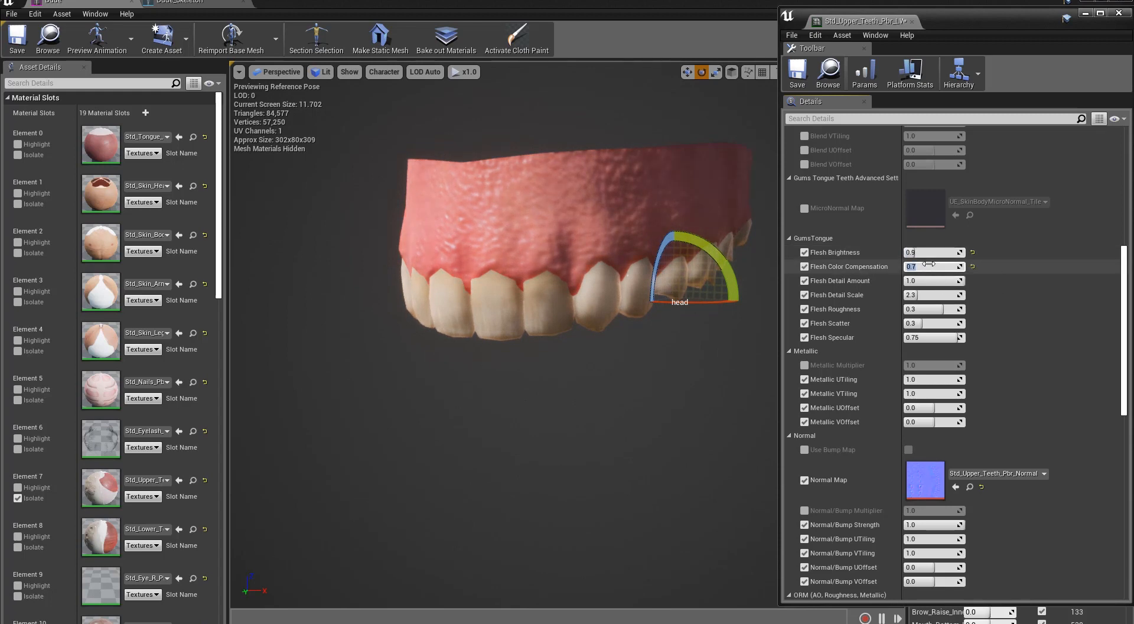
type("1")
key("Return")
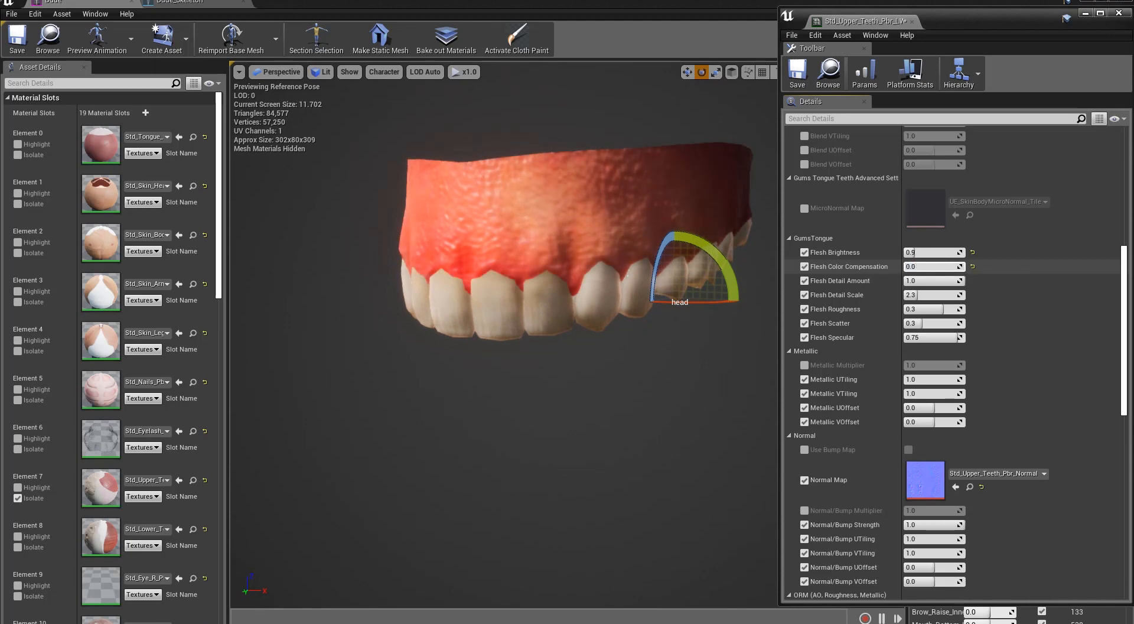
left_click_drag(955, 268, 937, 268)
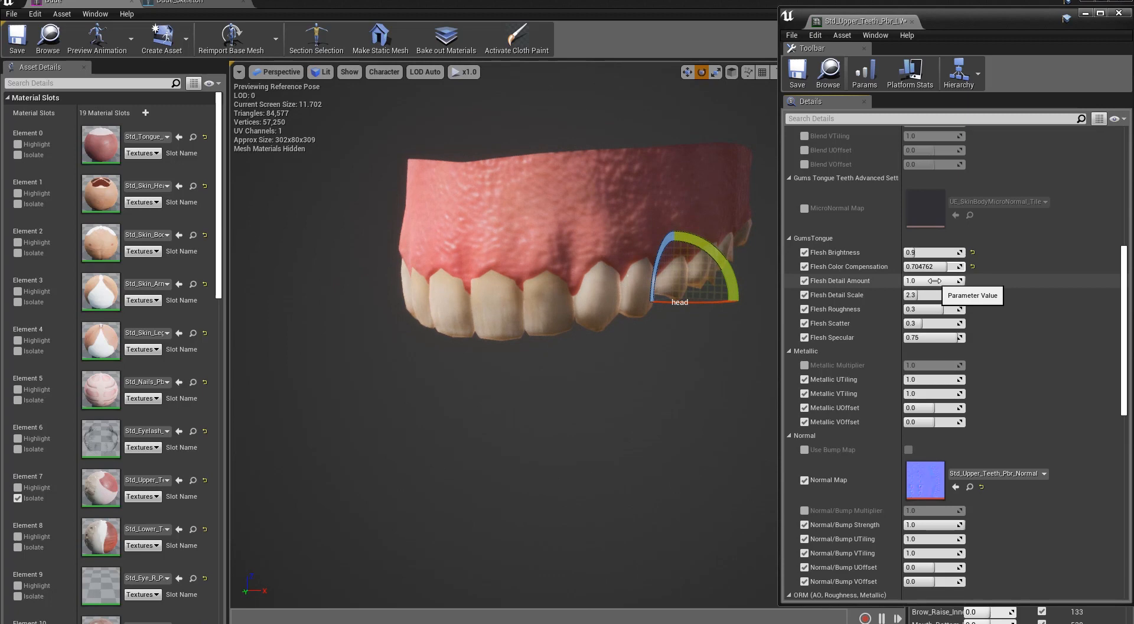
Set the upper gums' Flesh Detail Amount to about 0.93 and Flesh Detail Scale to 3.2.
left_click_drag(934, 280, 963, 280)
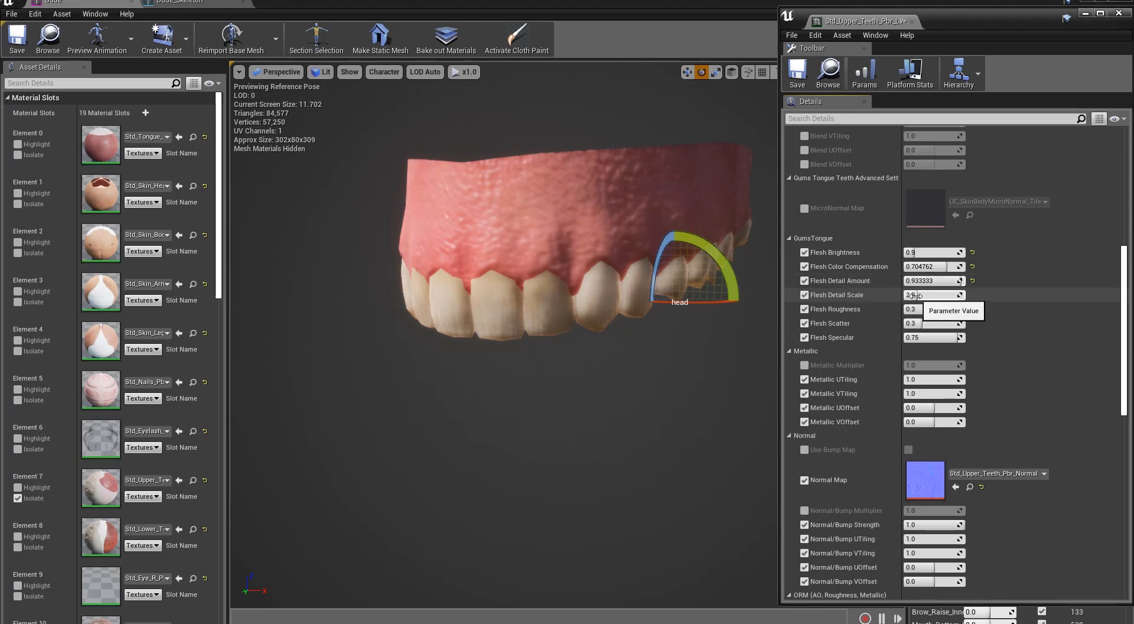
mouse_move(916, 296)
left_mouse_down()
mouse_move(943, 295)
mouse_move(929, 295)
left_mouse_up()
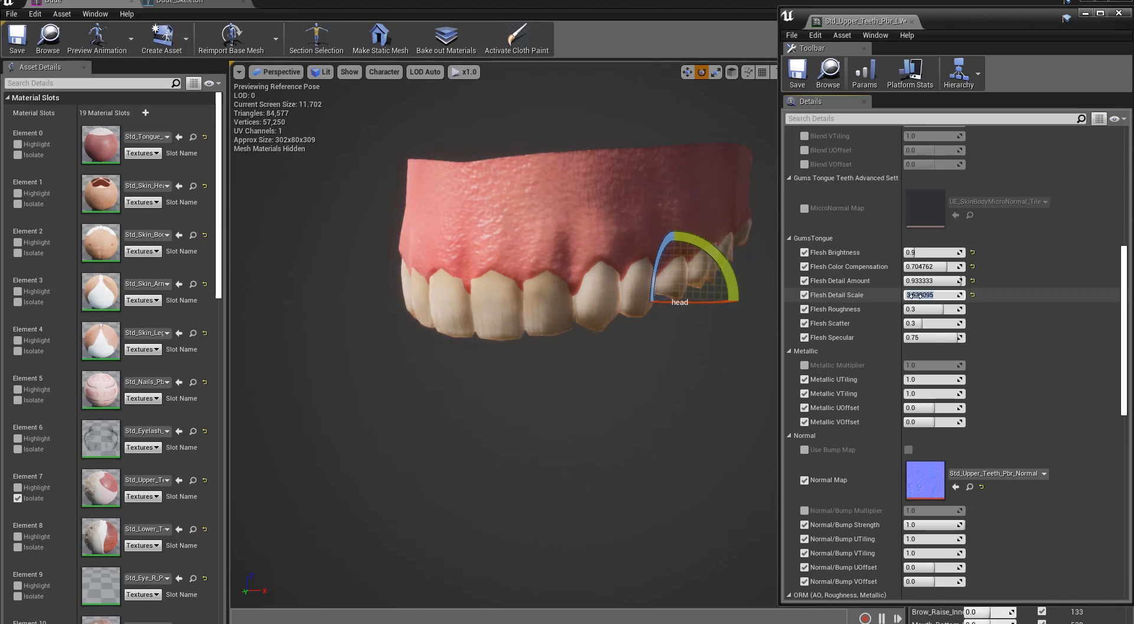
key("Return")
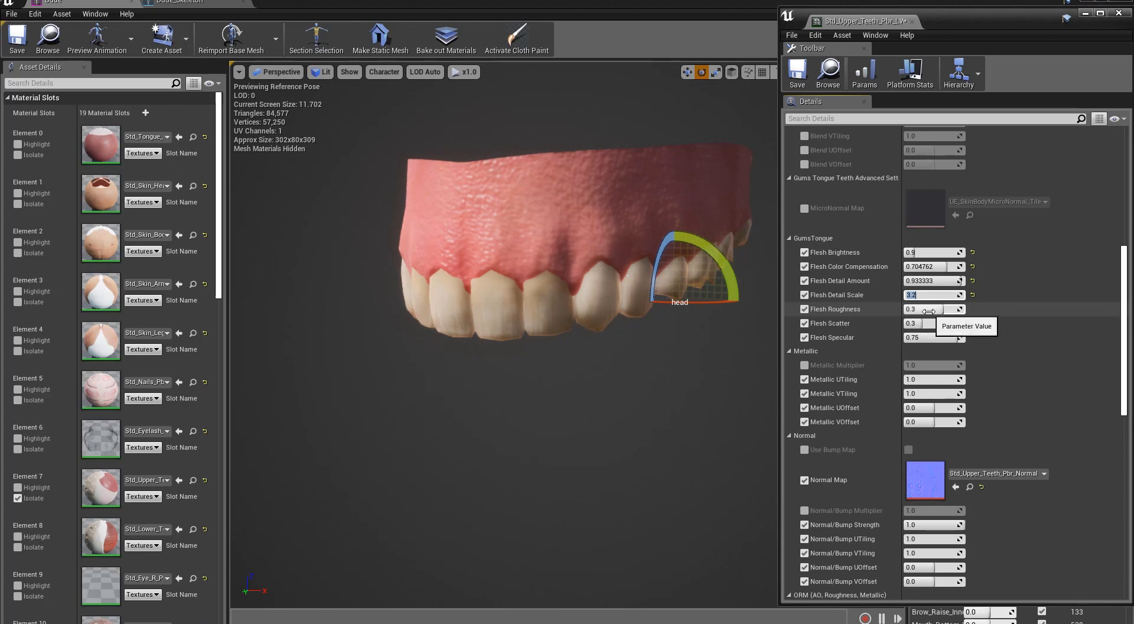
Set both Flesh Roughness and Flesh Scatter of the upper gums to 0.4.
left_click_drag(928, 311, 938, 312)
left_click(932, 311)
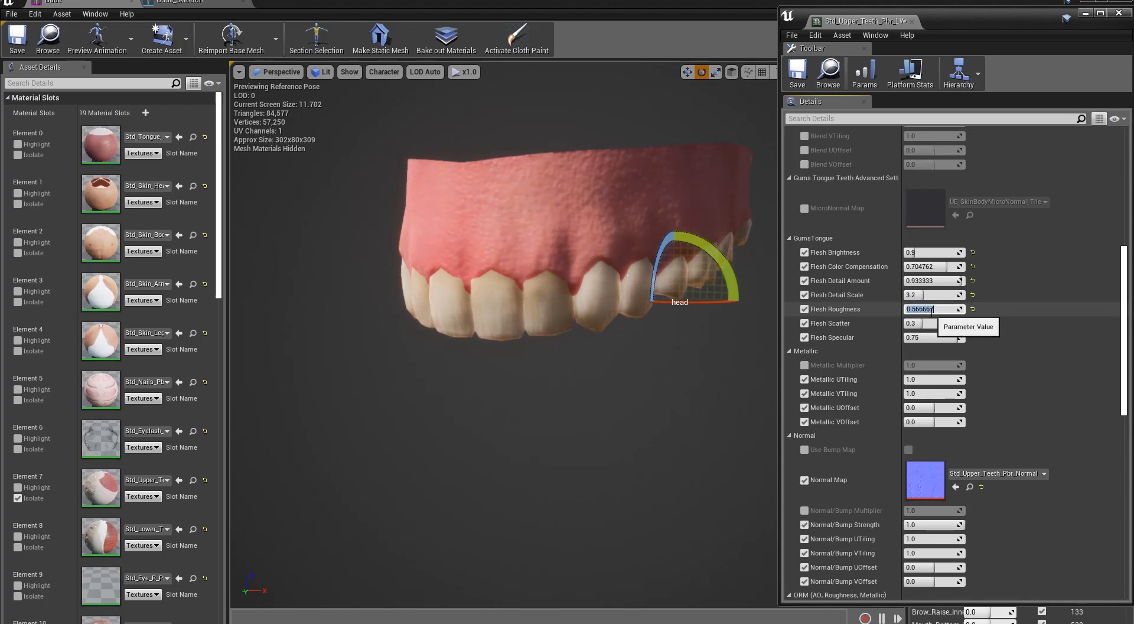
type("0.4")
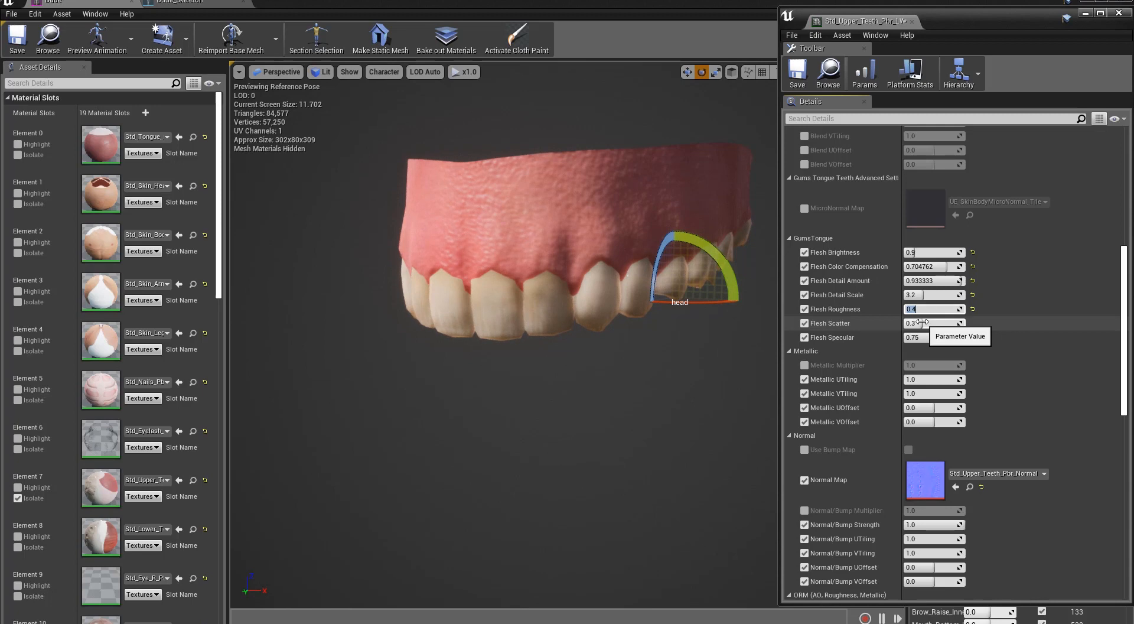
mouse_move(923, 323)
left_mouse_down()
mouse_move(953, 323)
mouse_move(930, 323)
left_mouse_up()
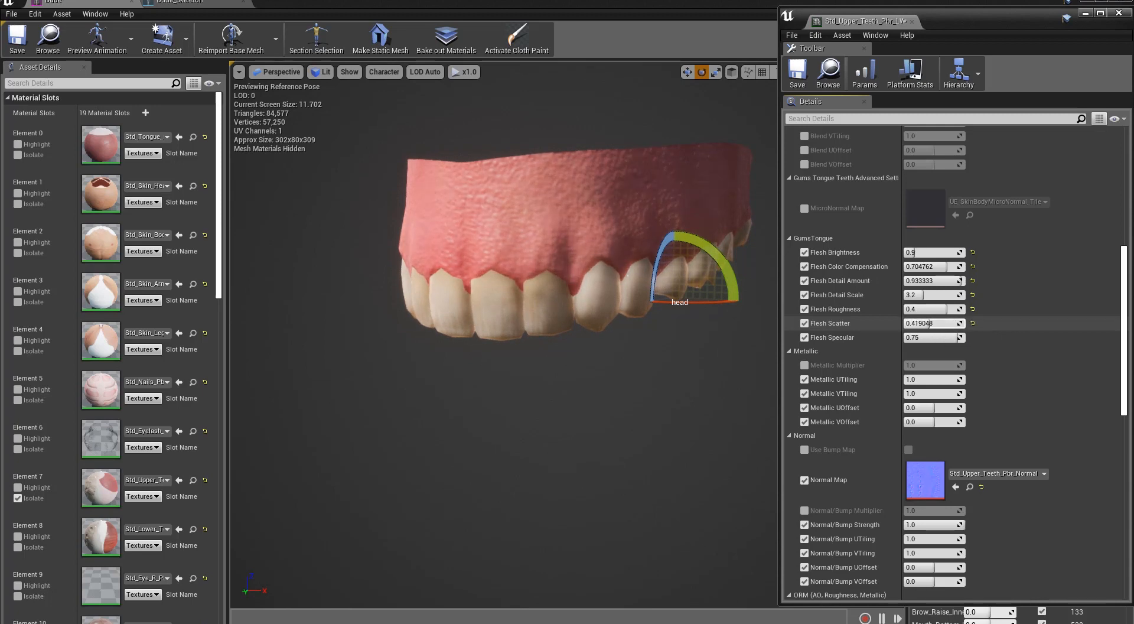
left_click(917, 323)
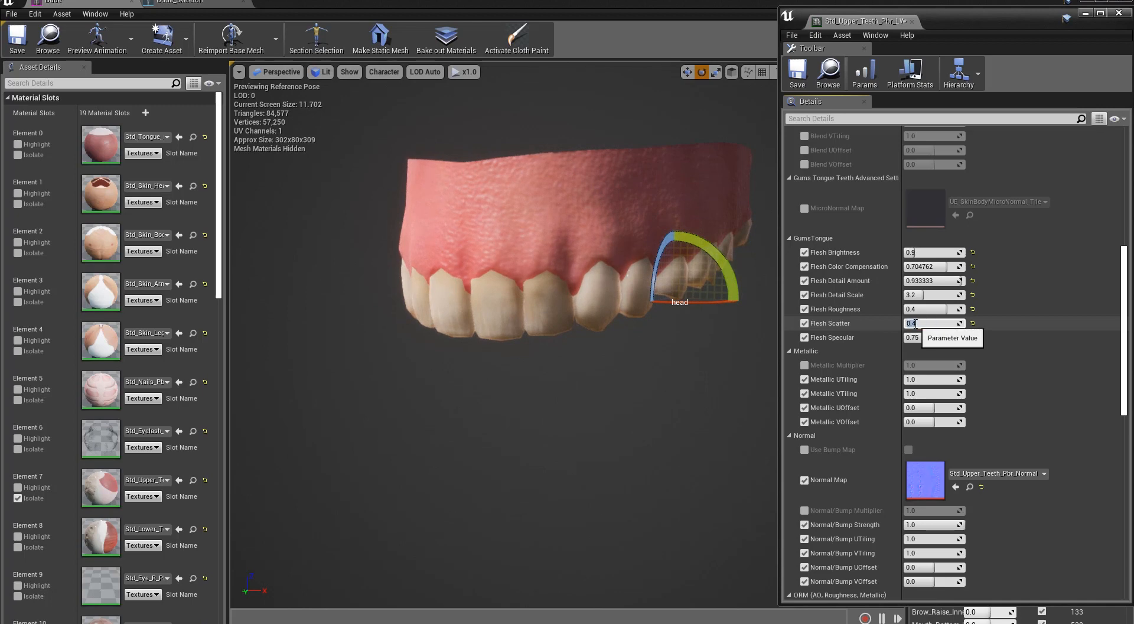
Set the upper gums' Flesh Scatter to 0.4 and lower Flesh Specular to about 0.7.
type("0.4")
key("Return")
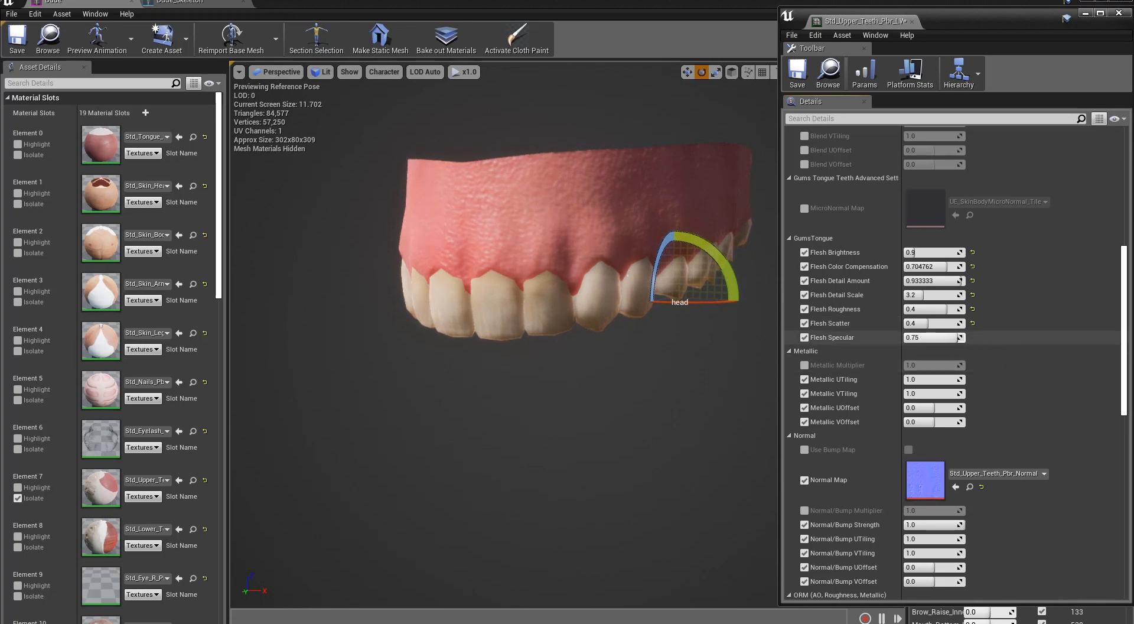
left_click_drag(930, 337, 939, 337)
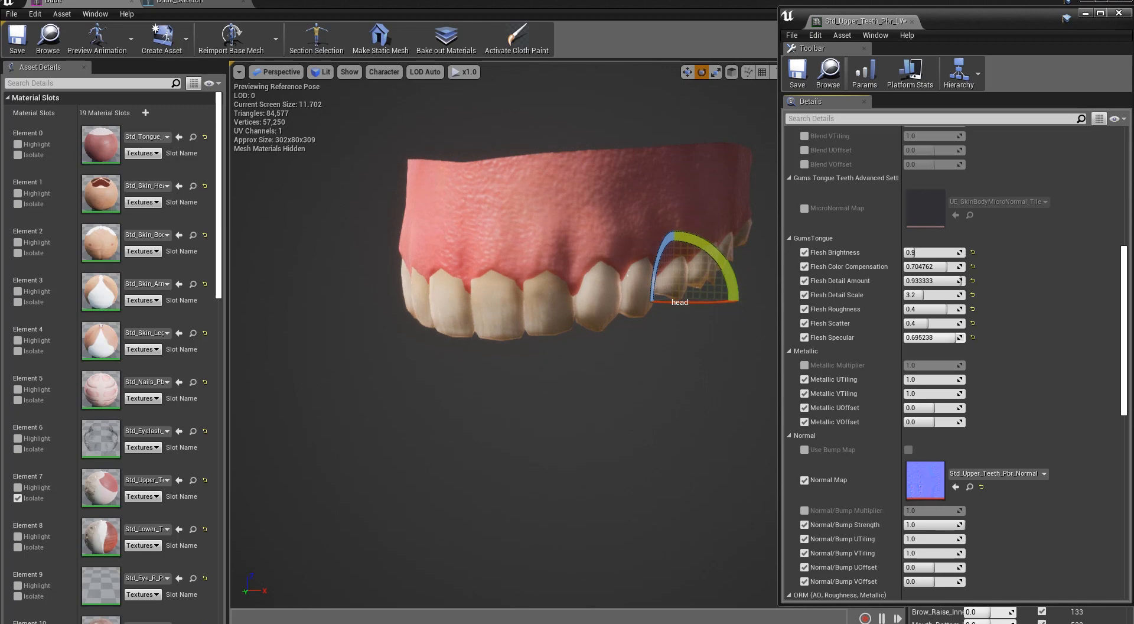
left_click(920, 337)
Enable the Teeth Desaturation parameter of the upper teeth material and set it to 0.09.
left_click_drag(1123, 396, 1086, 537)
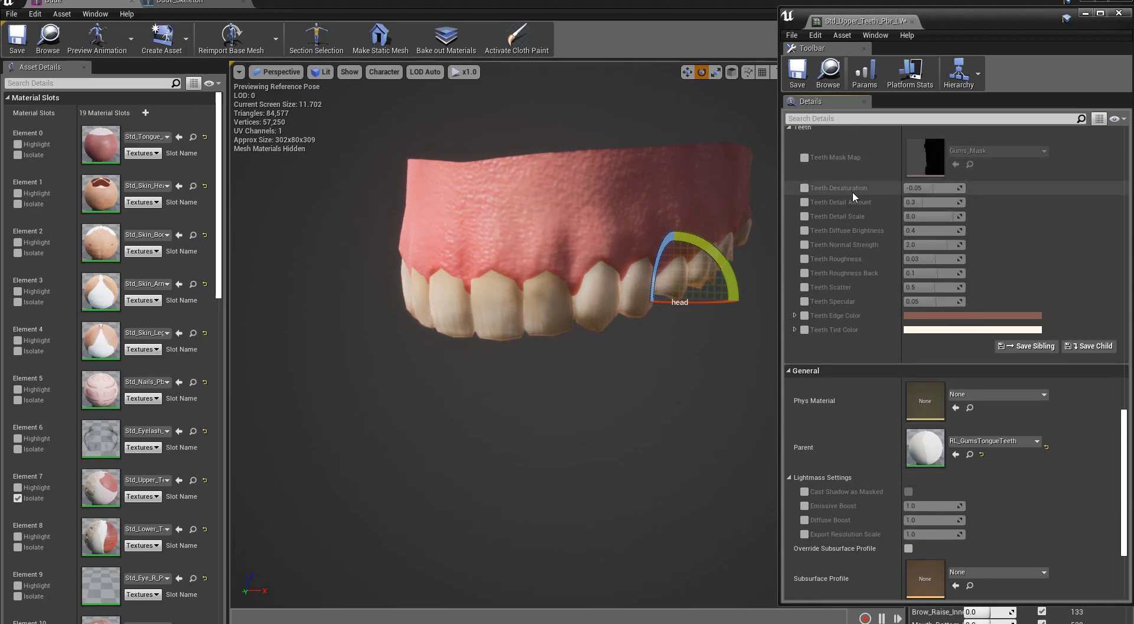
left_click(804, 189)
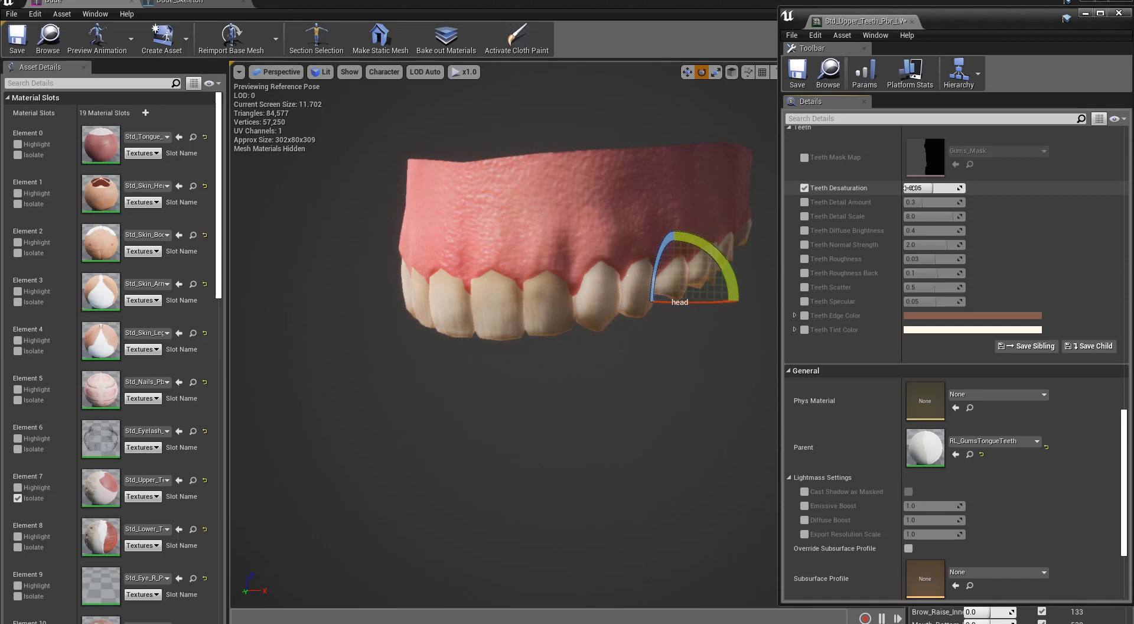
left_click_drag(921, 188, 947, 188)
left_click(914, 188)
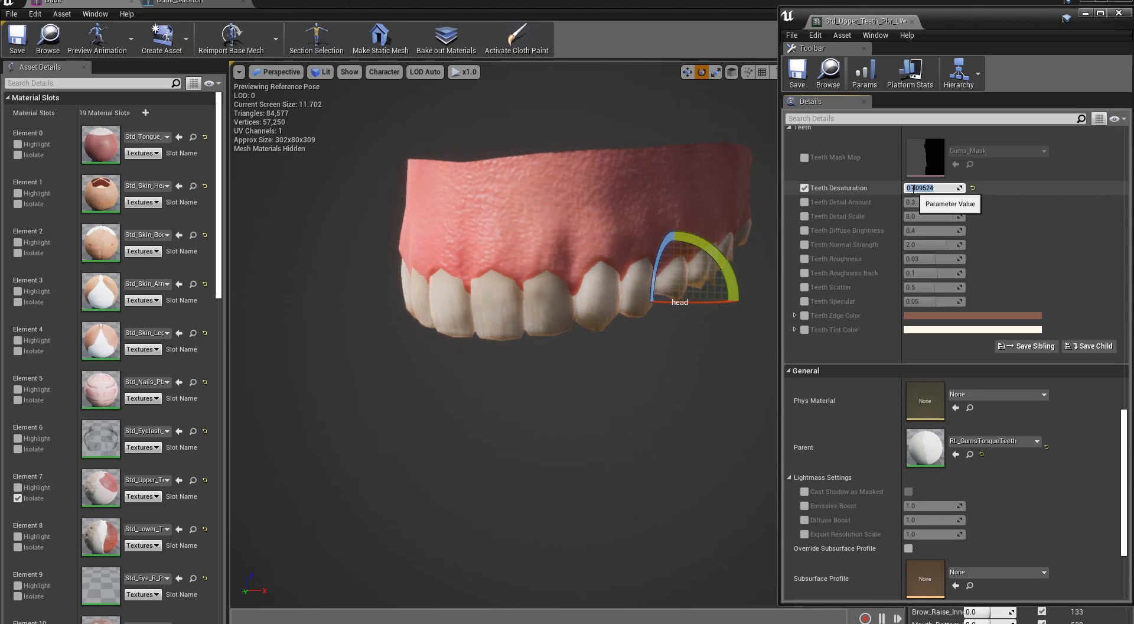
type("0.1")
key("Return")
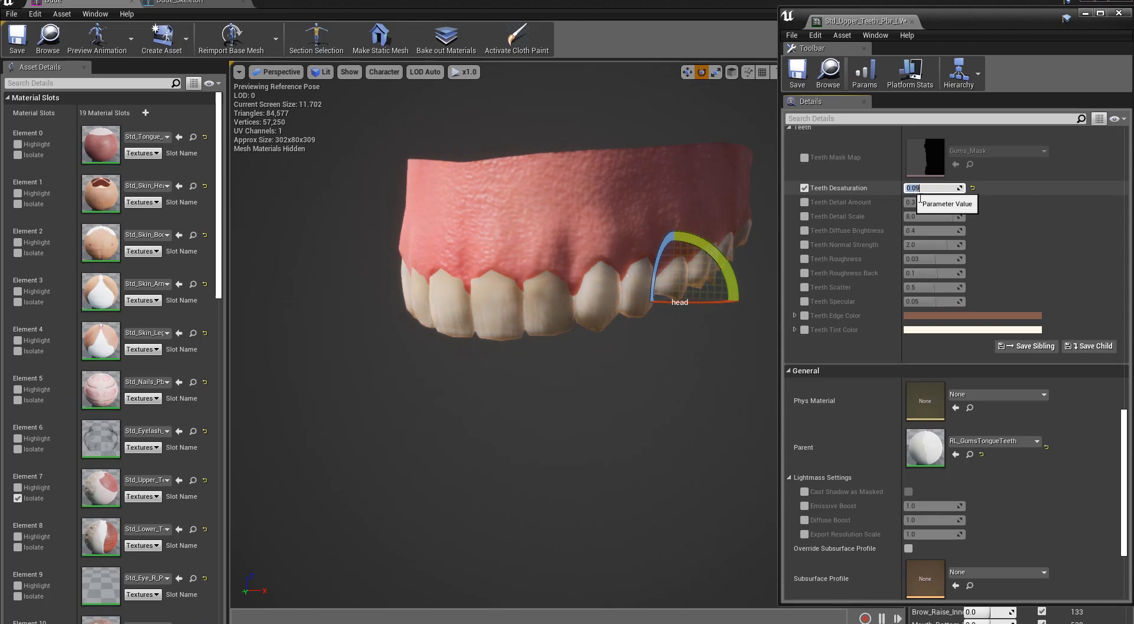
Enable the Teeth Detail Amount parameter and reduce the viewport camera speed to 1.
left_click(804, 202)
mouse_move(529, 325)
left_mouse_down("alt")
mouse_move(521, 307)
mouse_move(529, 312)
left_mouse_up("alt")
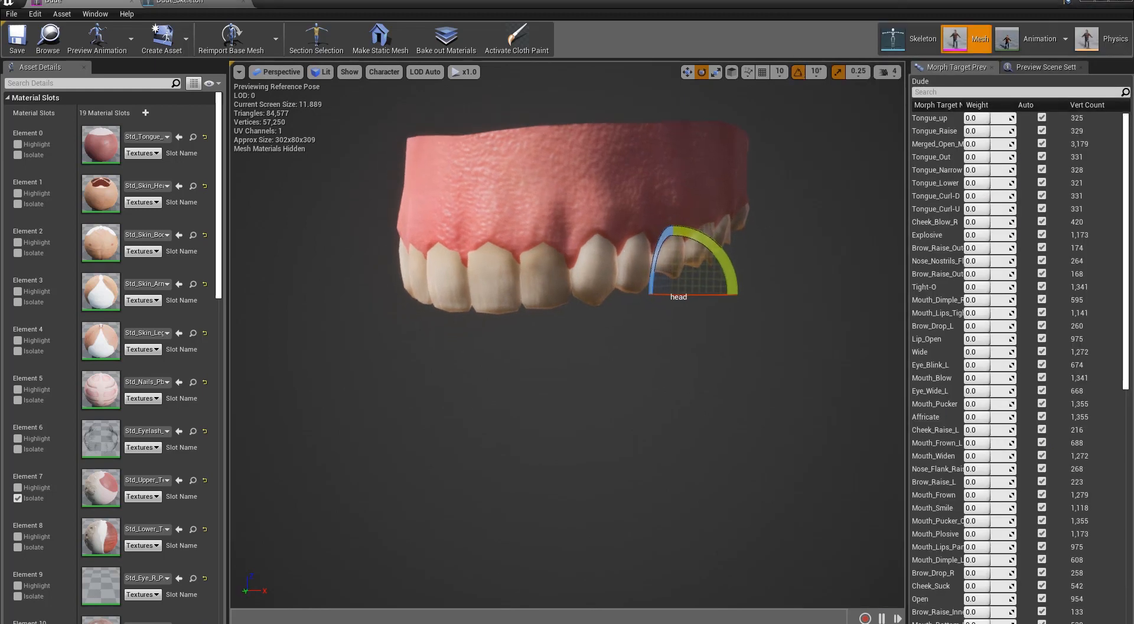
mouse_move(511, 327)
right_mouse_down("alt")
mouse_move(537, 327)
mouse_move(512, 327)
right_mouse_up("alt")
left_click_drag(521, 354, 519, 338, "alt")
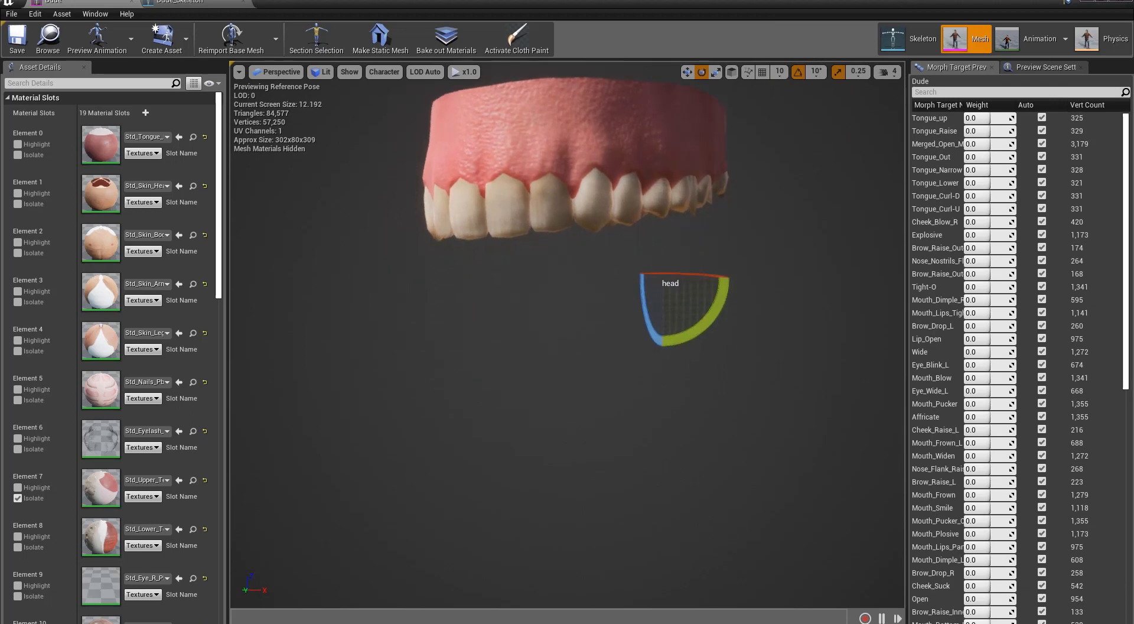
left_click_drag(550, 265, 558, 242, "alt")
middle_click_drag(558, 242, 550, 290, "alt")
mouse_move(553, 321)
right_mouse_down("alt")
mouse_move(579, 321)
mouse_move(553, 321)
right_mouse_up("alt")
left_click(888, 71)
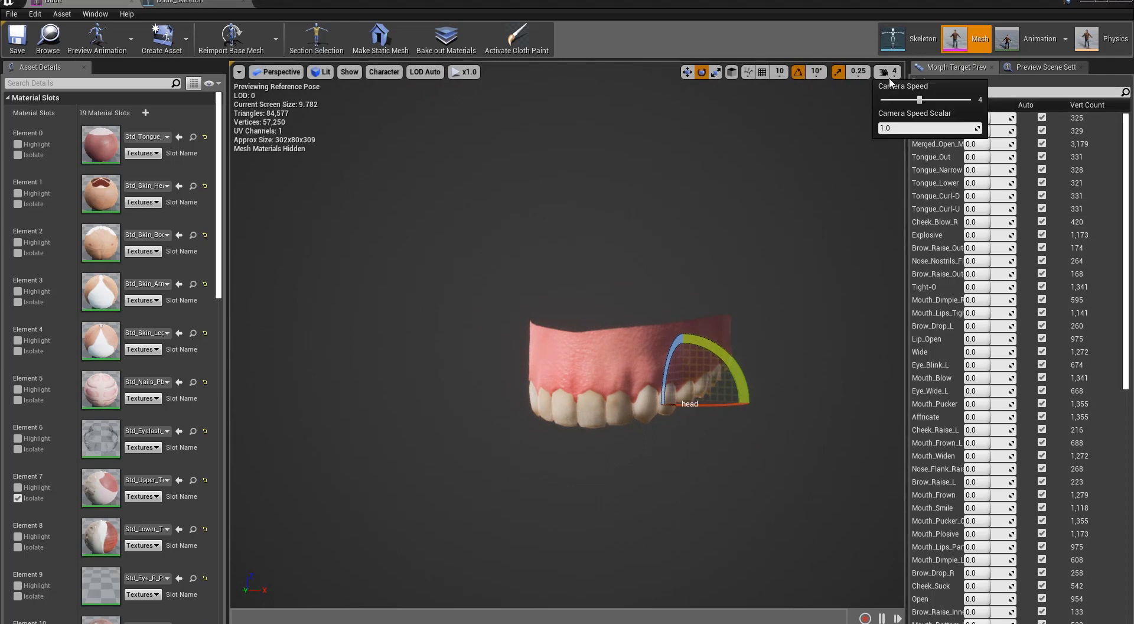
left_click_drag(920, 103, 882, 107)
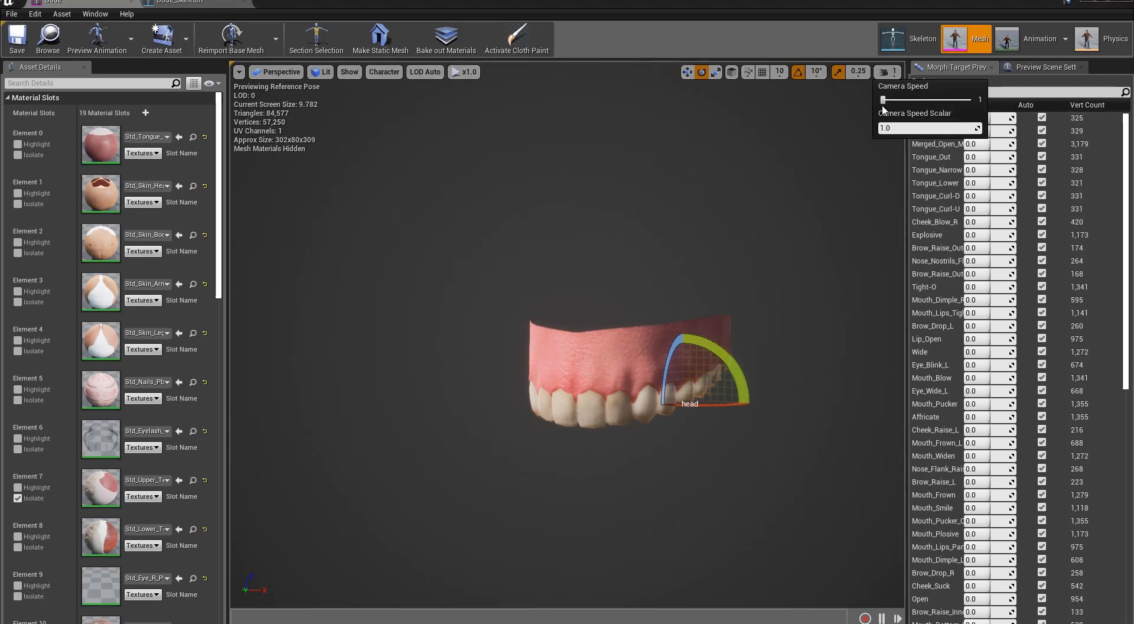
Reopen the upper teeth material instance, try a stronger Teeth Detail Amount, and set it to 0.16.
key("w")
right_click_drag(663, 346, 653, 349)
key("s")
left_click_drag(650, 344, 643, 350, "alt")
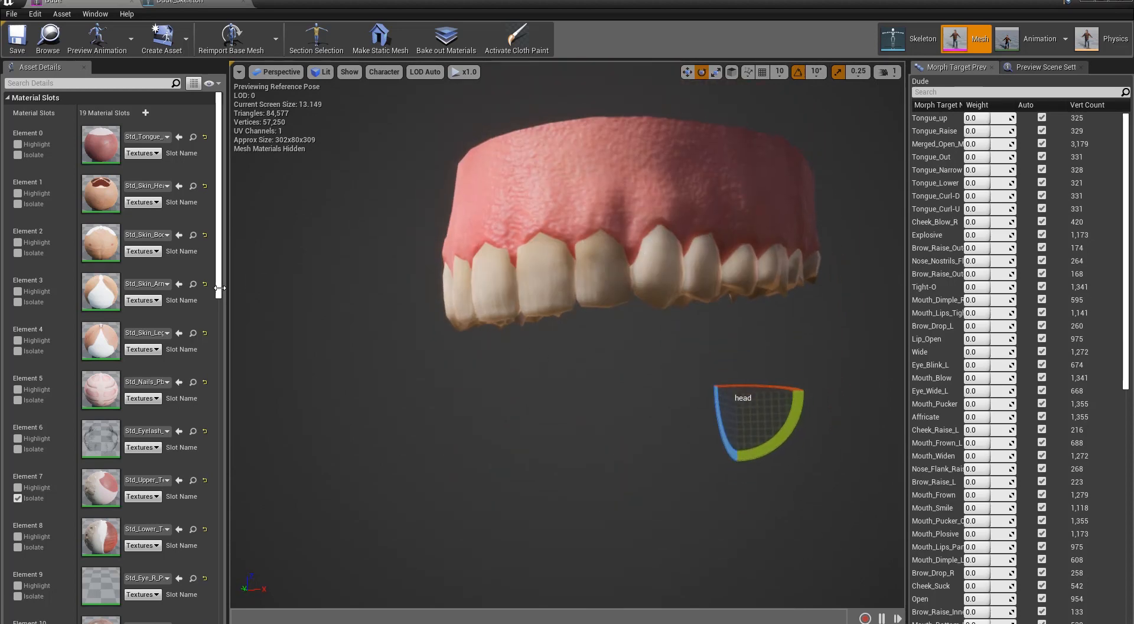
double_click(108, 492)
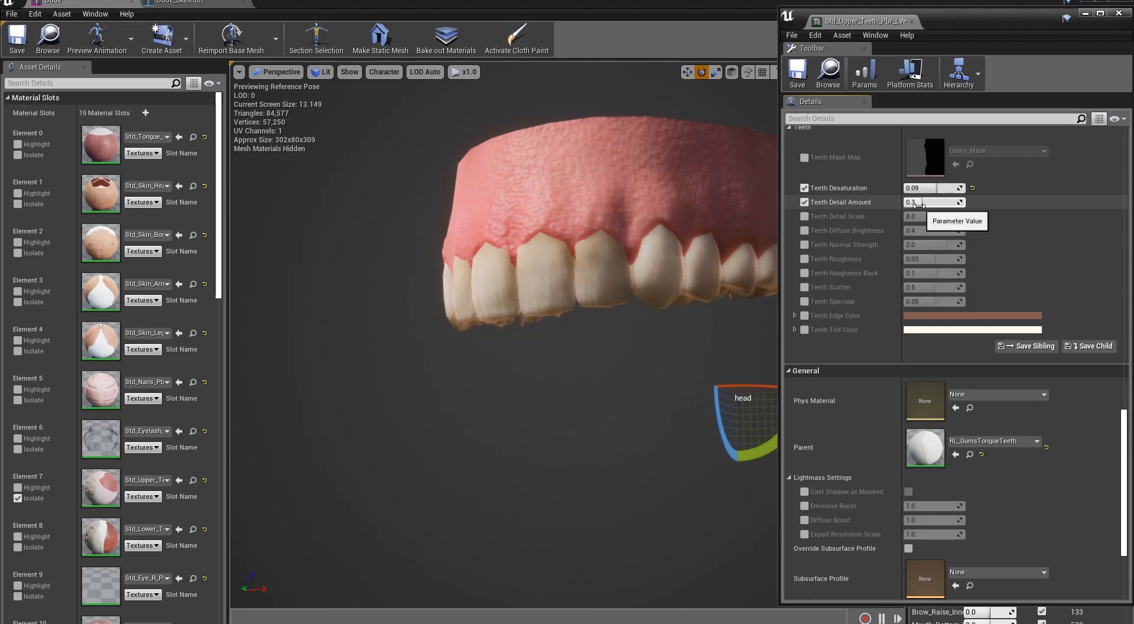
mouse_move(923, 202)
left_mouse_down()
mouse_move(910, 202)
mouse_move(965, 202)
left_mouse_up()
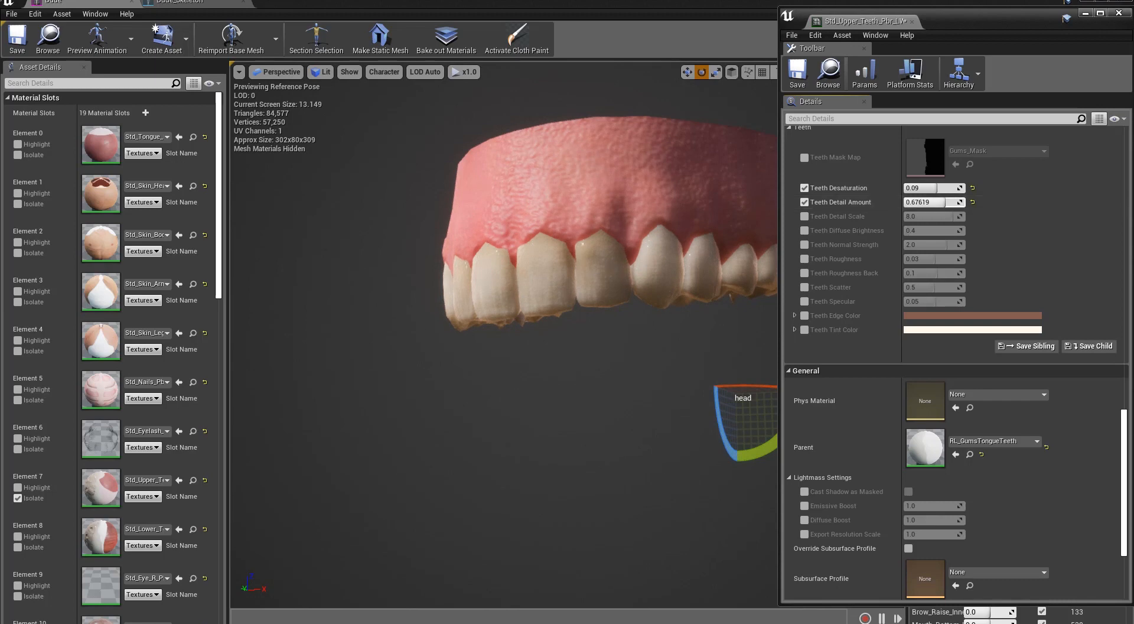
left_click(912, 202)
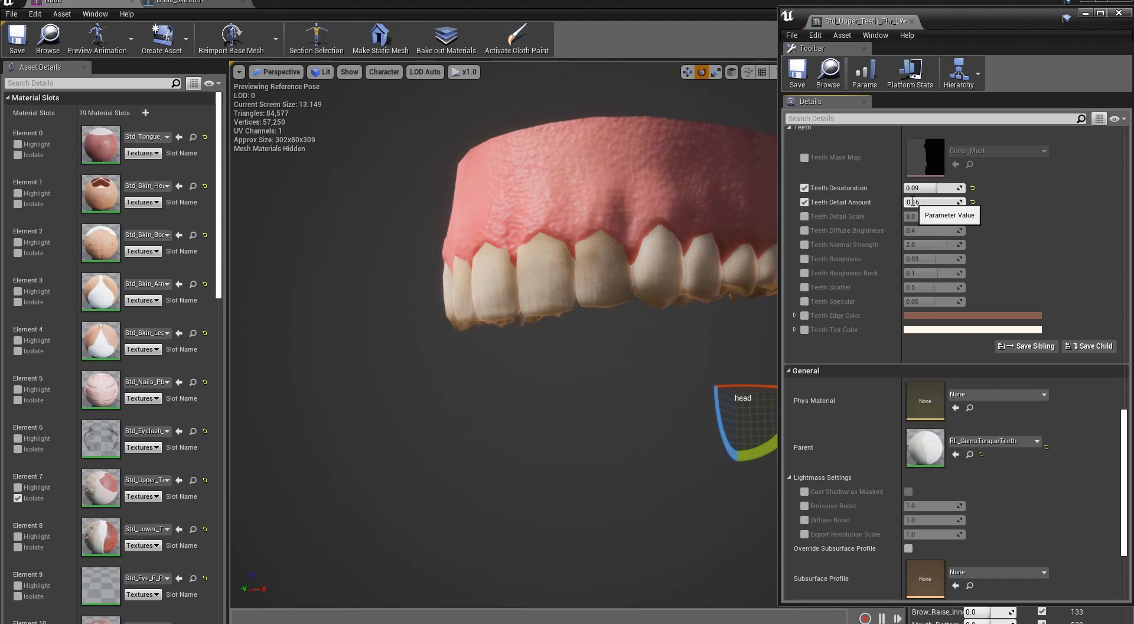
left_click(842, 214)
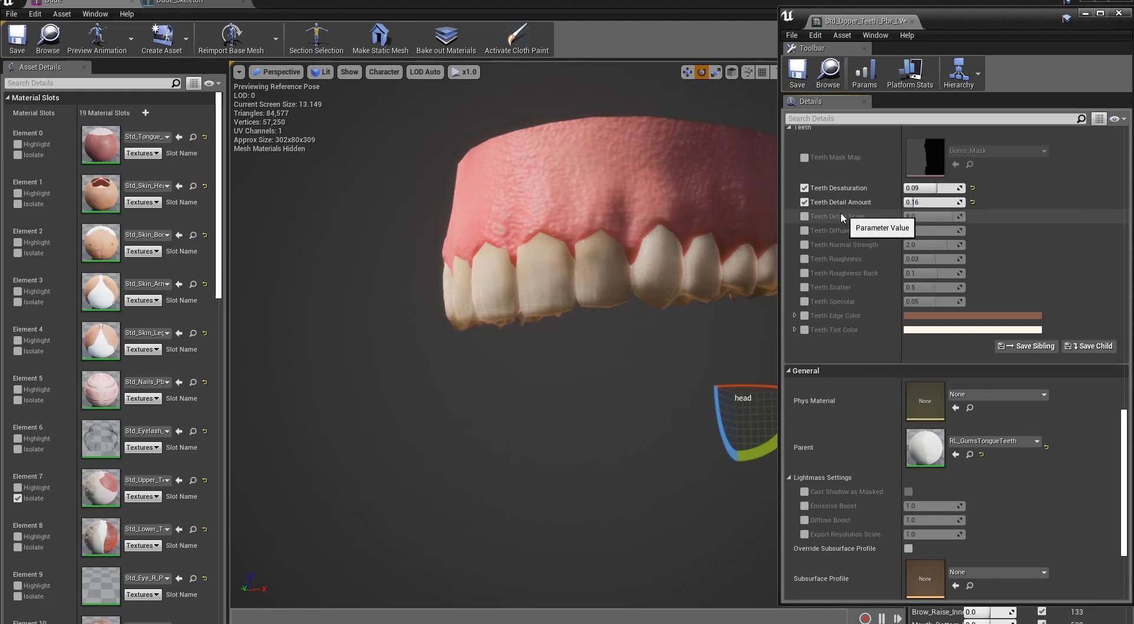
Enable Teeth Detail Scale and Teeth Diffuse Brightness, setting them to about 3.14 and 0.8.
left_click(804, 217)
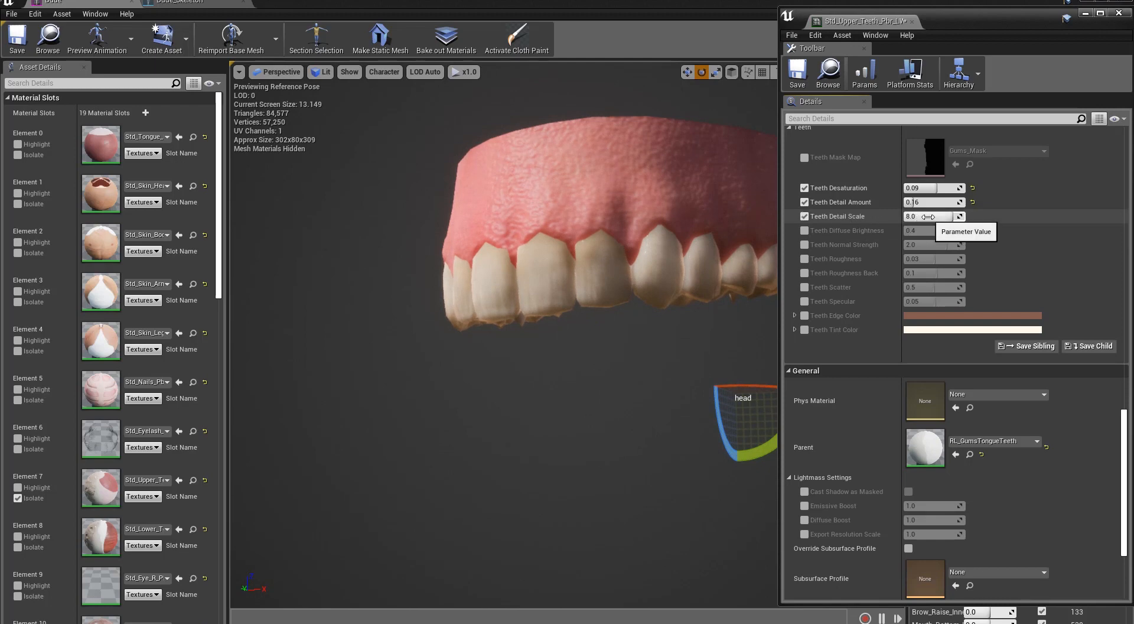
mouse_move(928, 217)
left_mouse_down()
mouse_move(910, 217)
mouse_move(920, 217)
left_mouse_up()
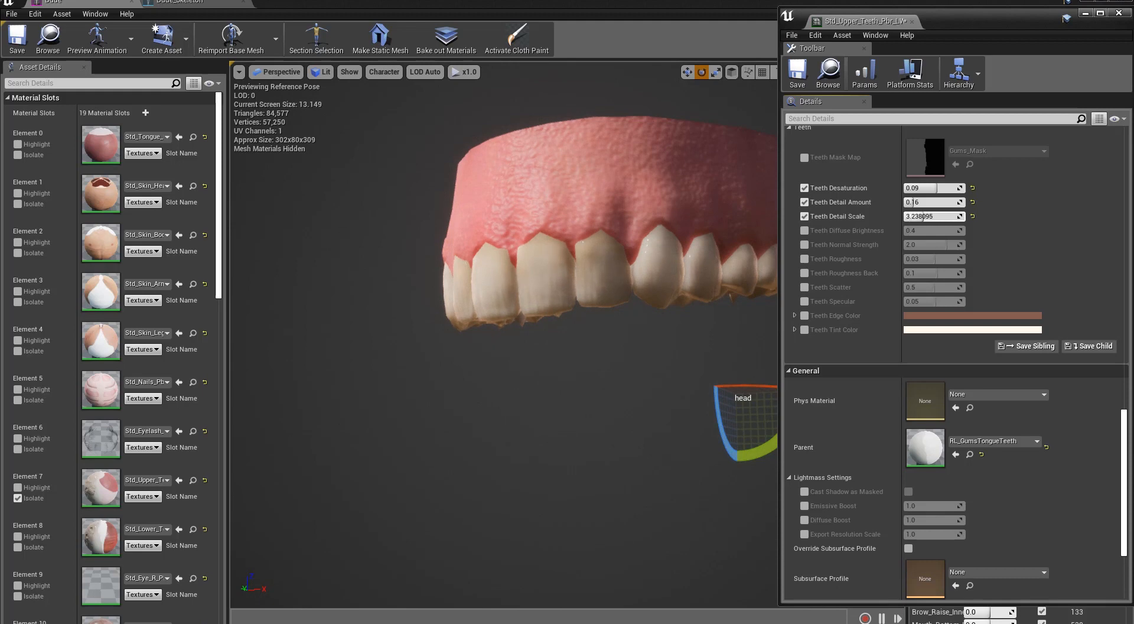
left_click(805, 230)
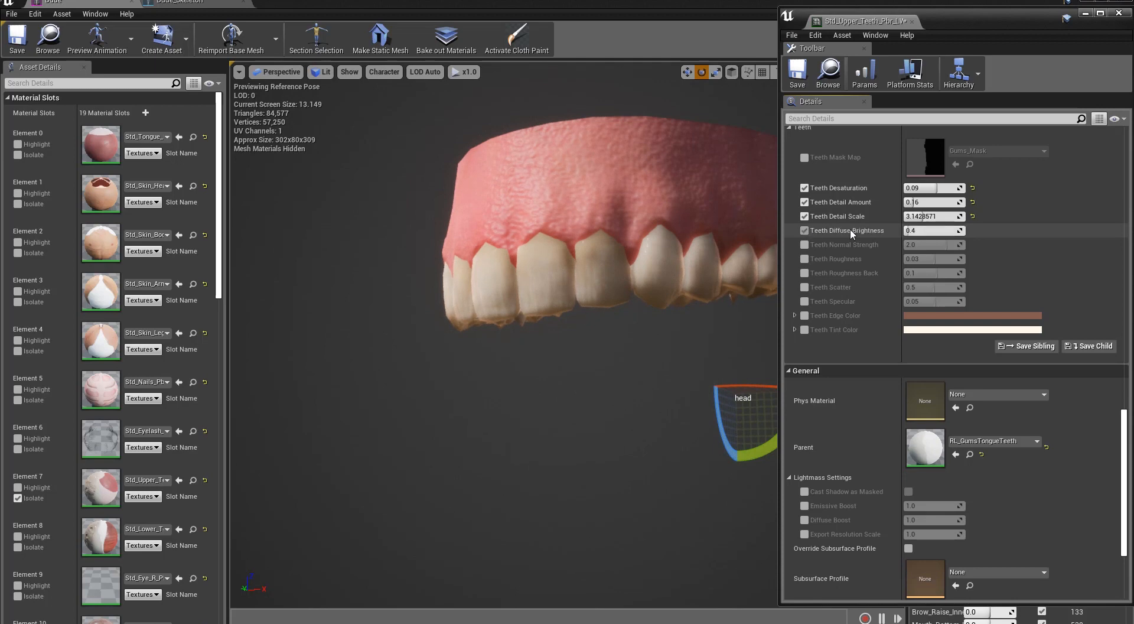
left_click_drag(945, 232, 910, 231)
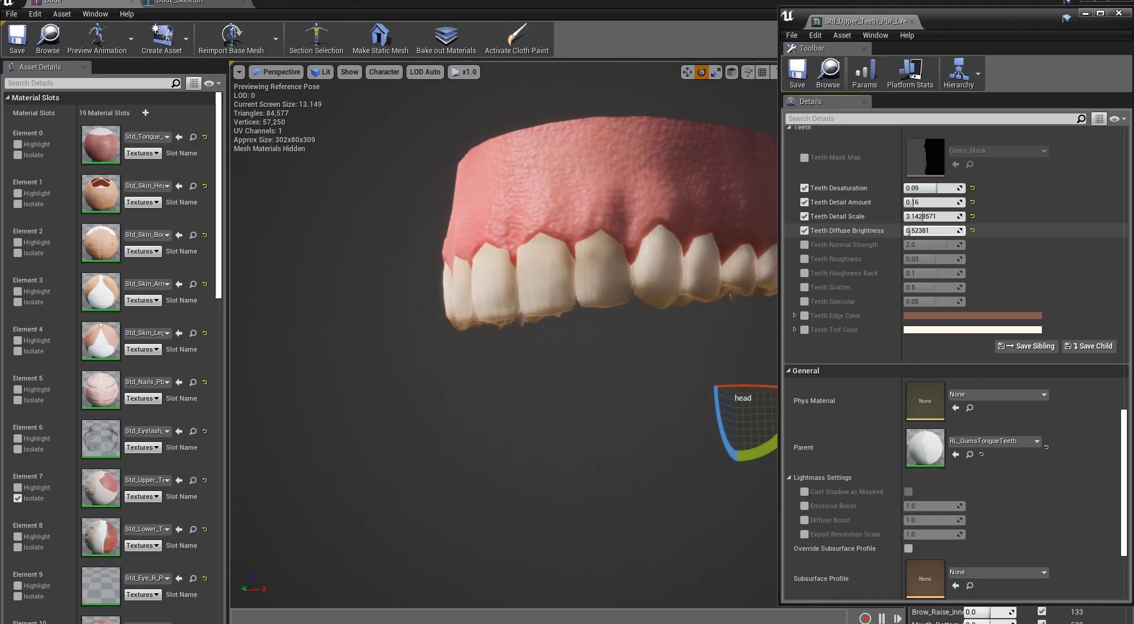
left_click(939, 230)
type("0.8")
key("Return")
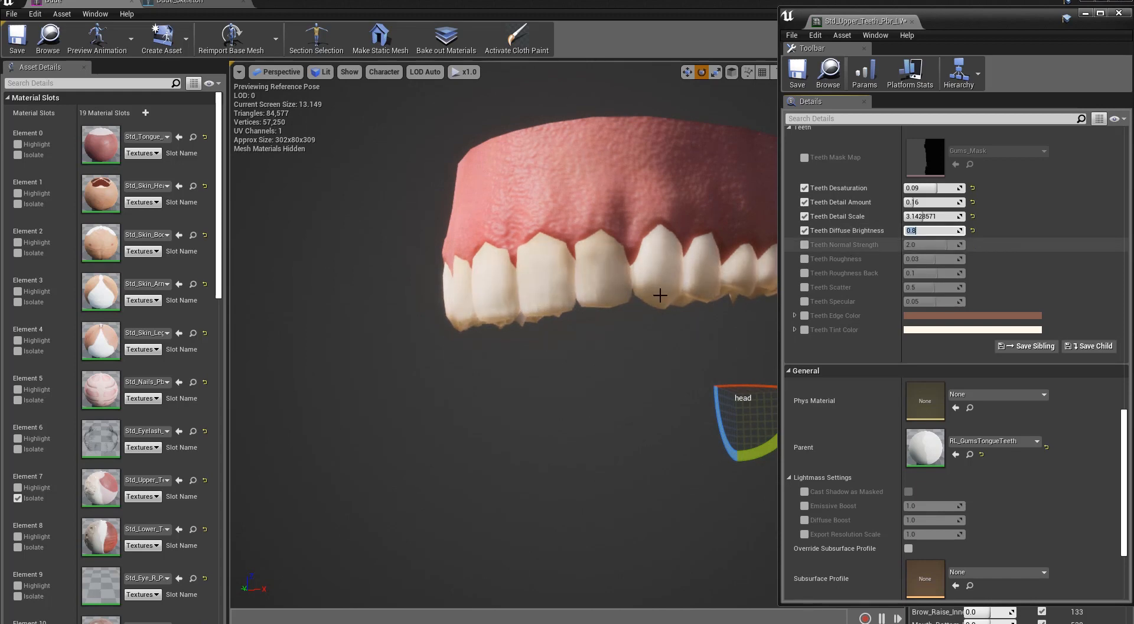
Enable Teeth Normal Strength on the upper teeth and set it to 1.3.
left_click(804, 244)
left_click_drag(927, 245, 943, 245)
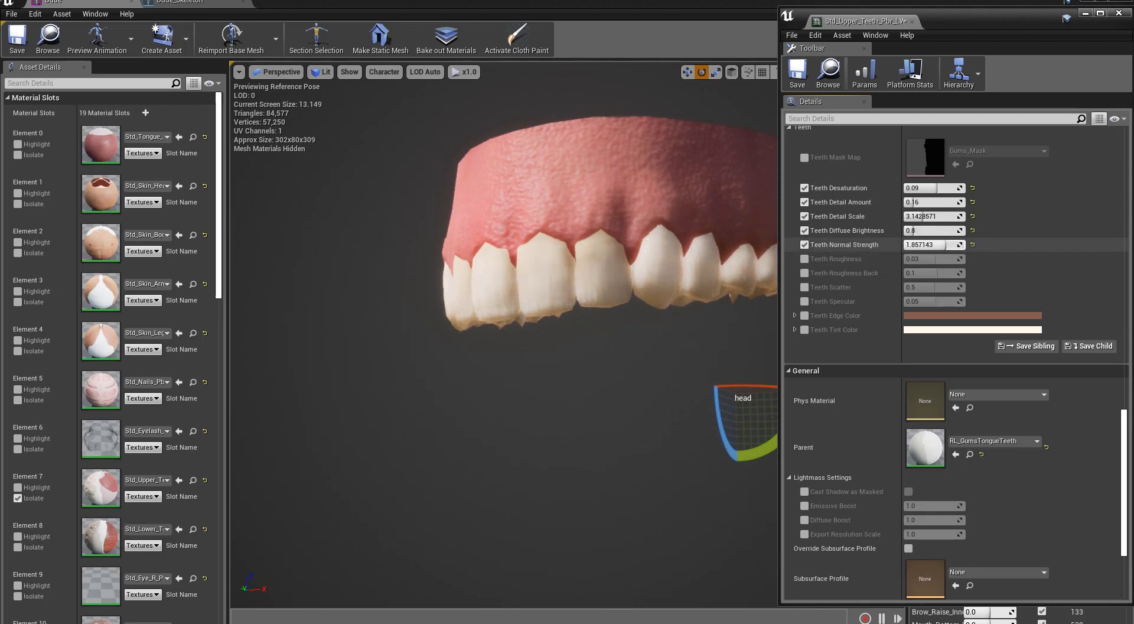
left_click(915, 244)
type("1")
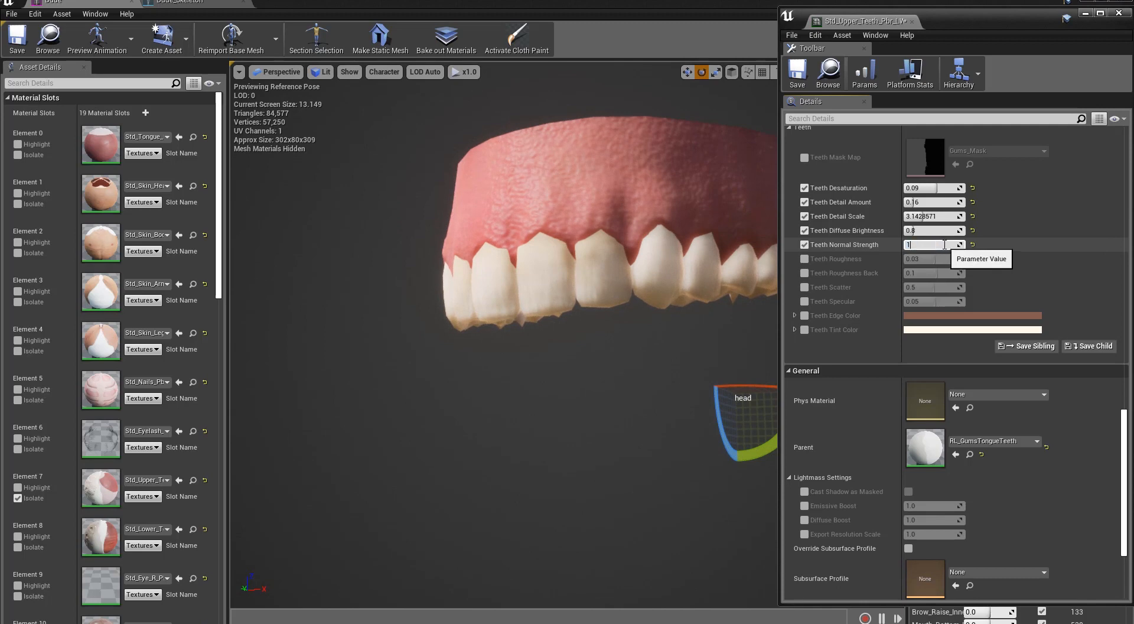
type(".3")
key("Return")
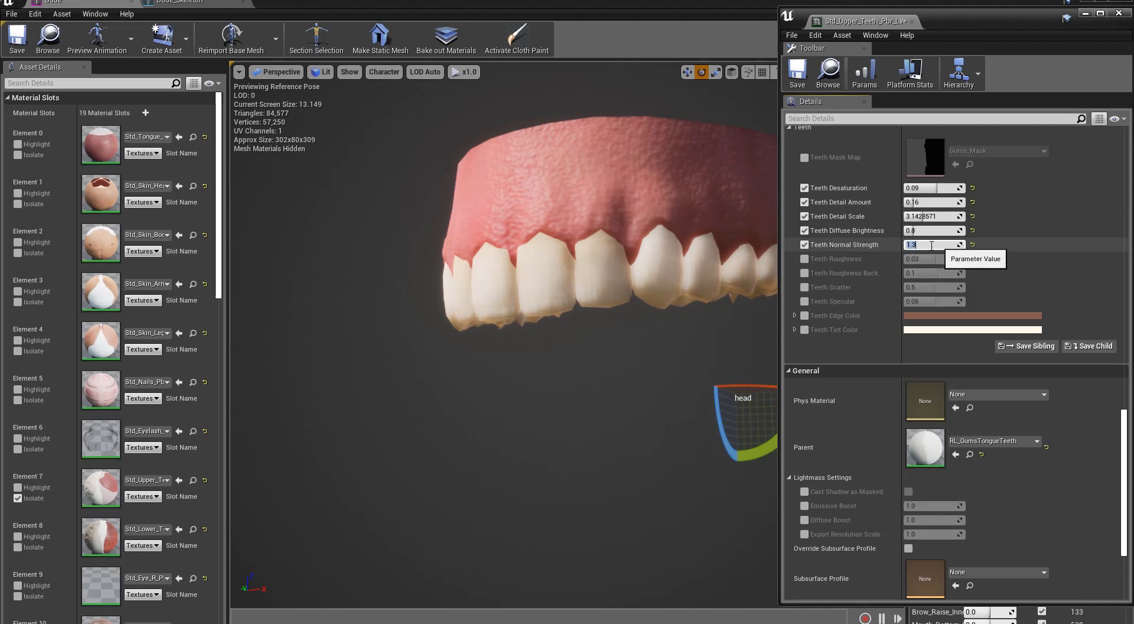
left_click(849, 263)
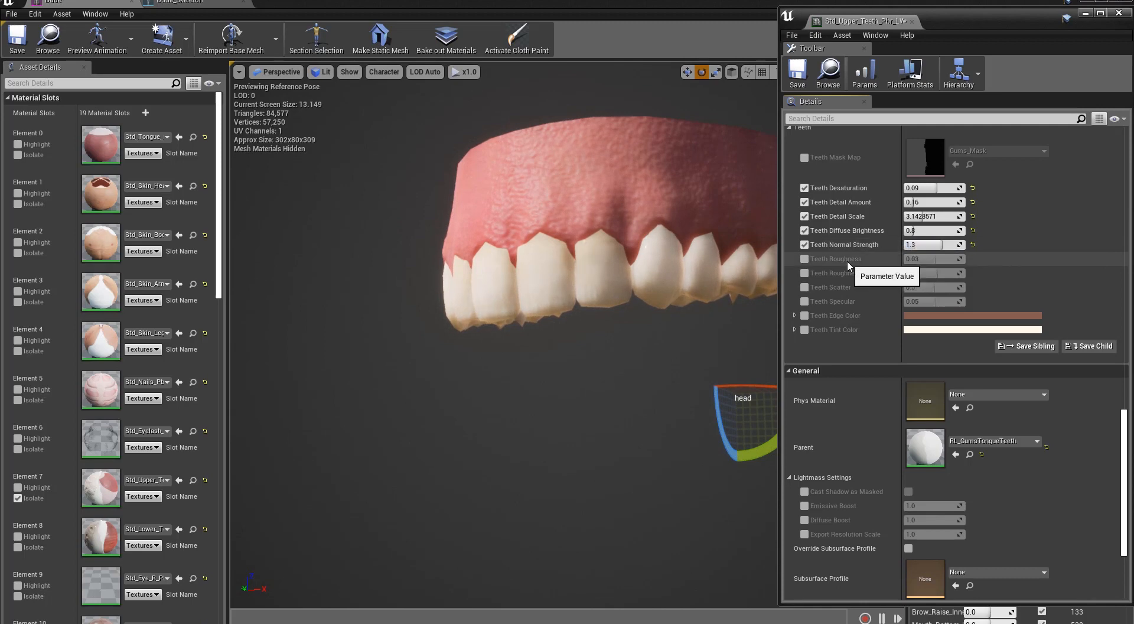
Enable Teeth Roughness, compare its extremes of 1 and -1, and set it to 0.3.
left_click(804, 259)
left_click(933, 259)
type("1")
key("Return")
left_click_drag(963, 259, 905, 259)
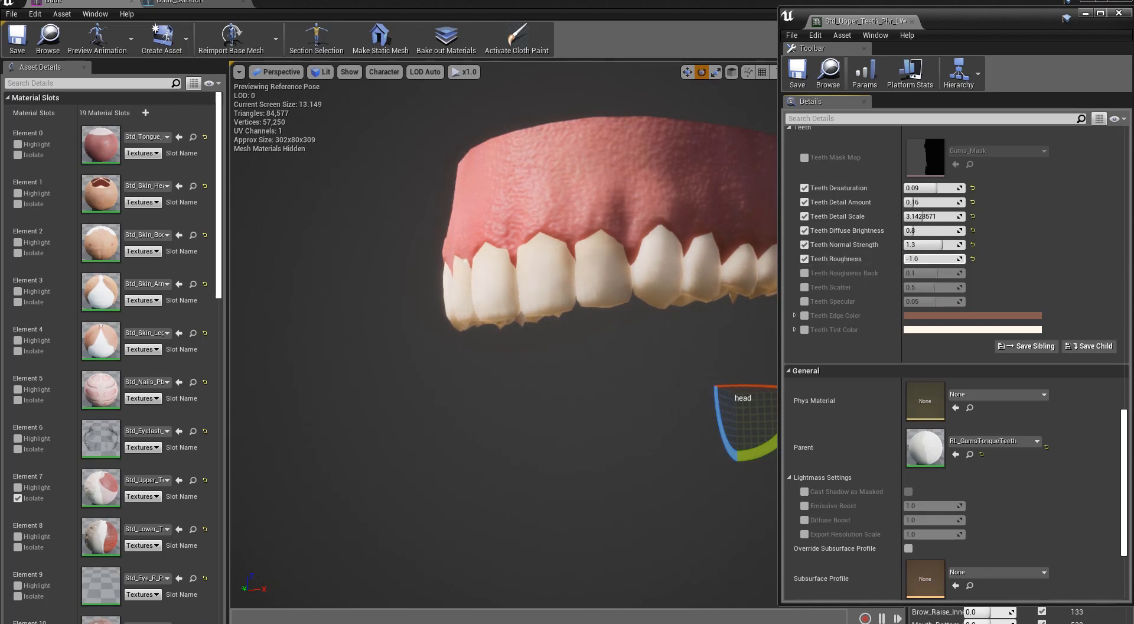
left_click(933, 259)
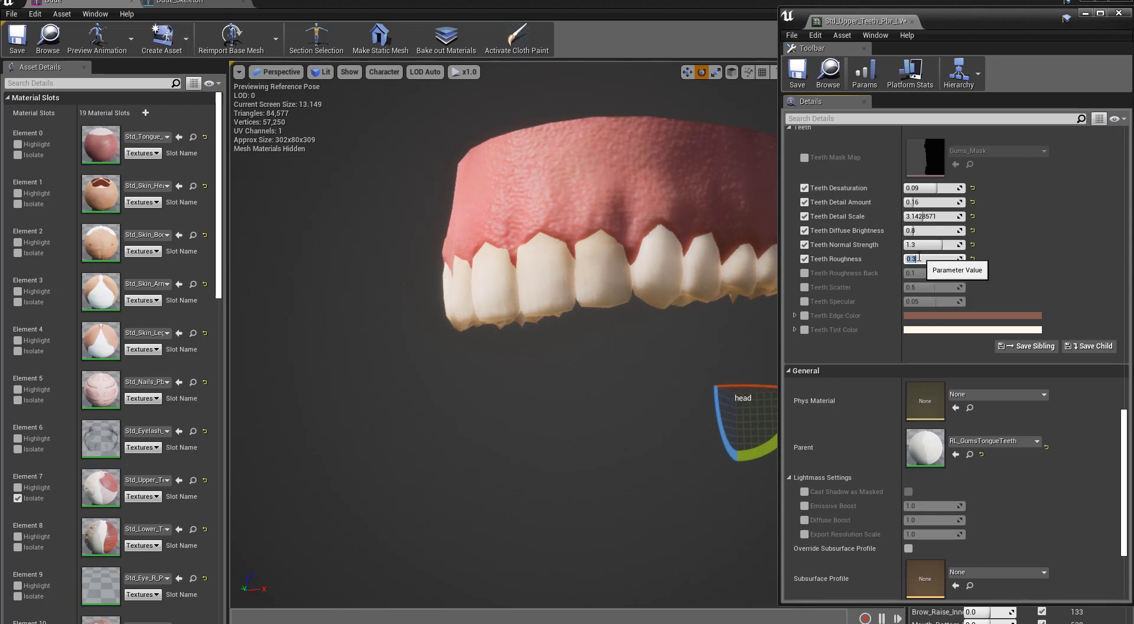
Enable Teeth Roughness Back, test a negative value on the back teeth, and set it to 0.1.
left_click(804, 274)
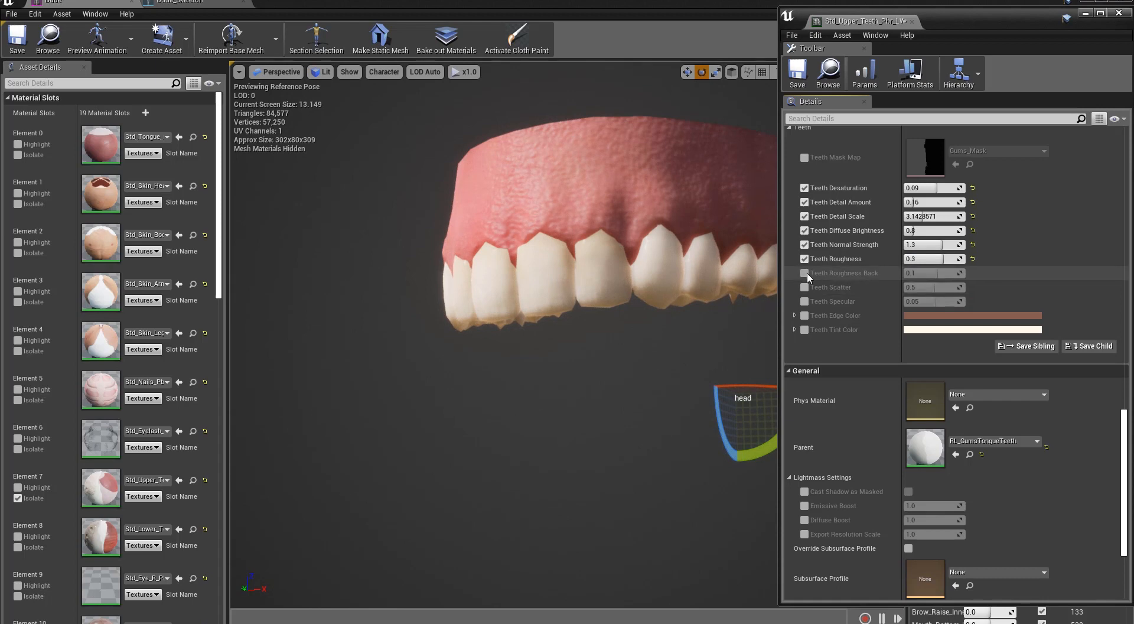
left_click_drag(583, 388, 564, 305, "alt")
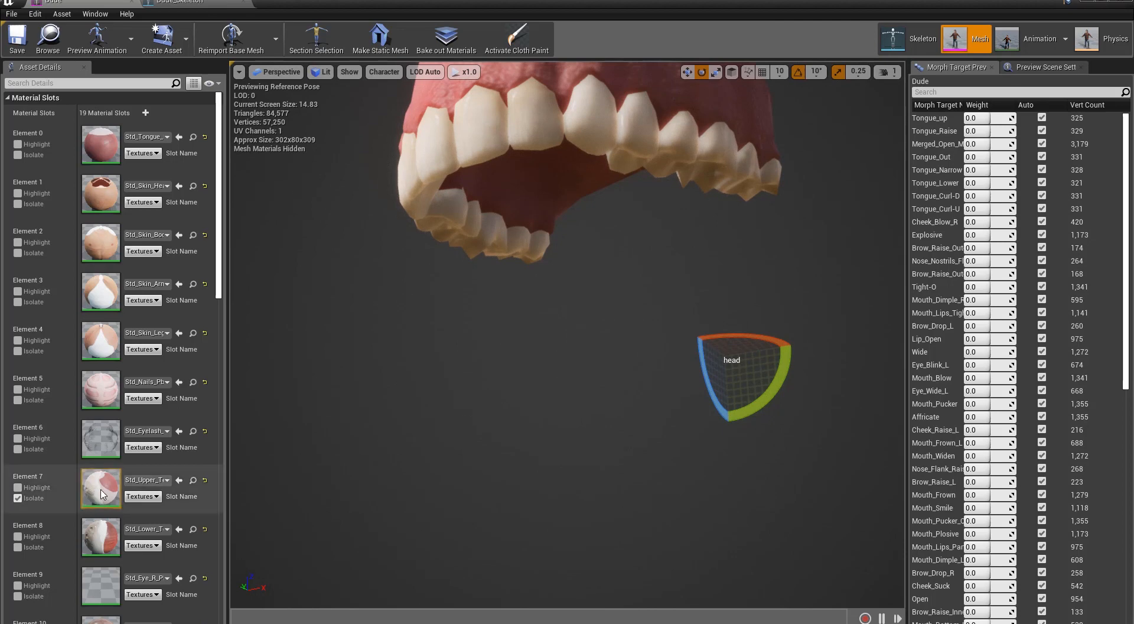
double_click(123, 489)
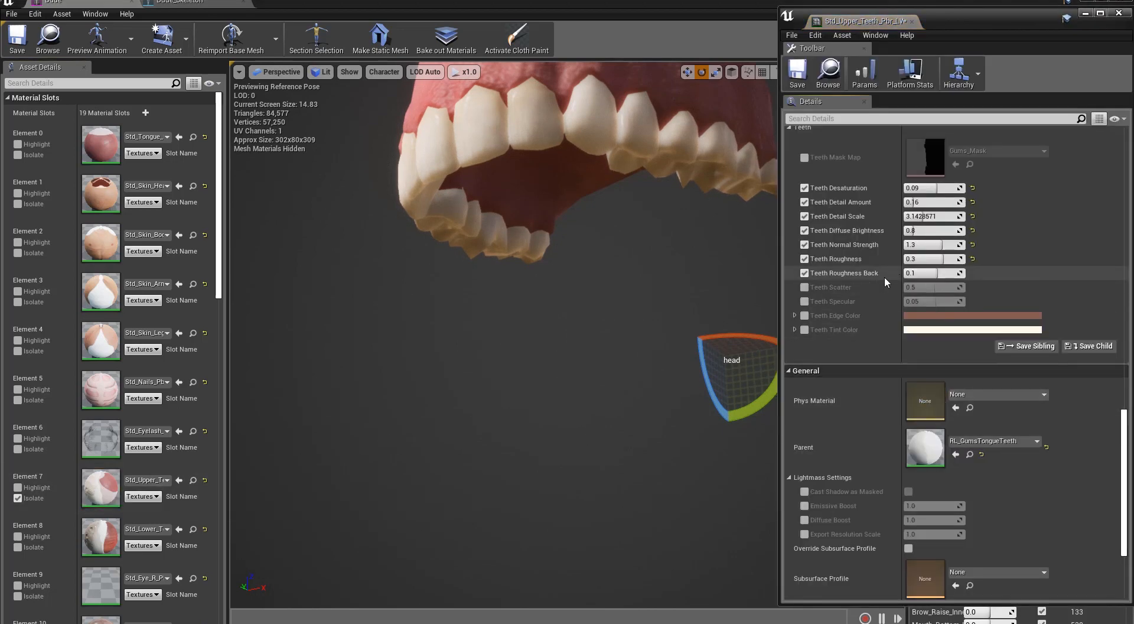
left_click_drag(912, 275, 344, 177)
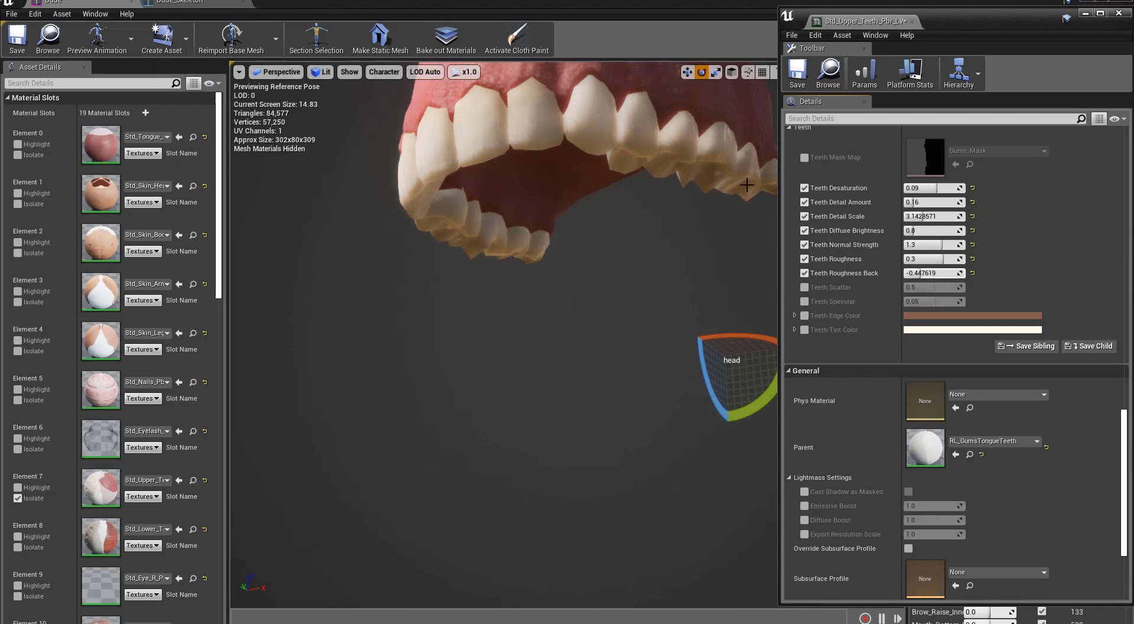
left_click(923, 273)
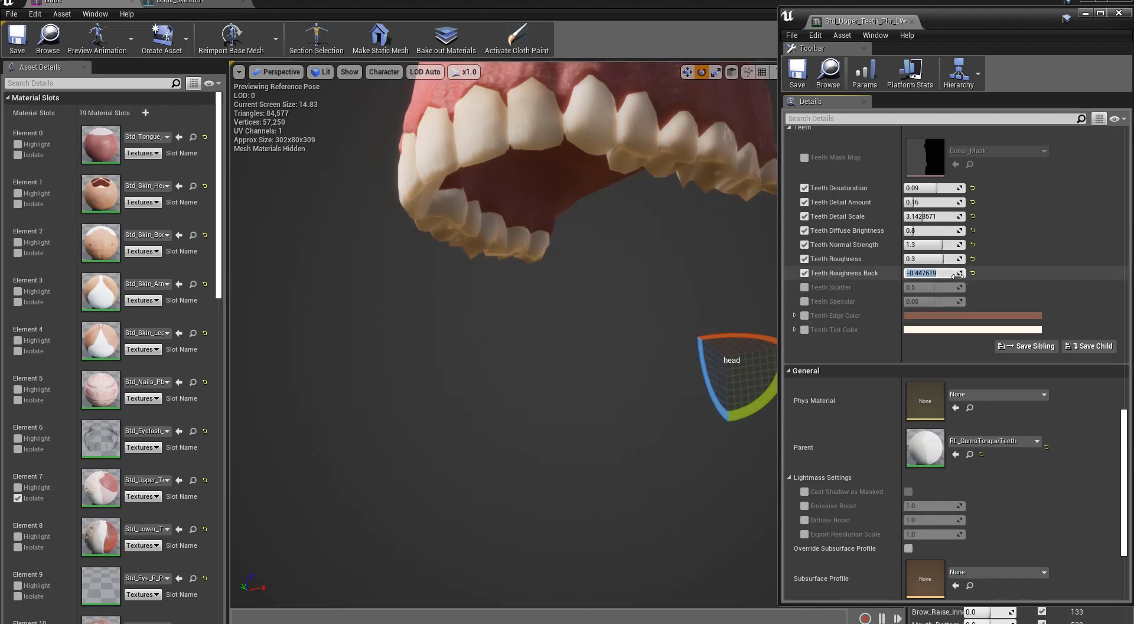
type("0.1")
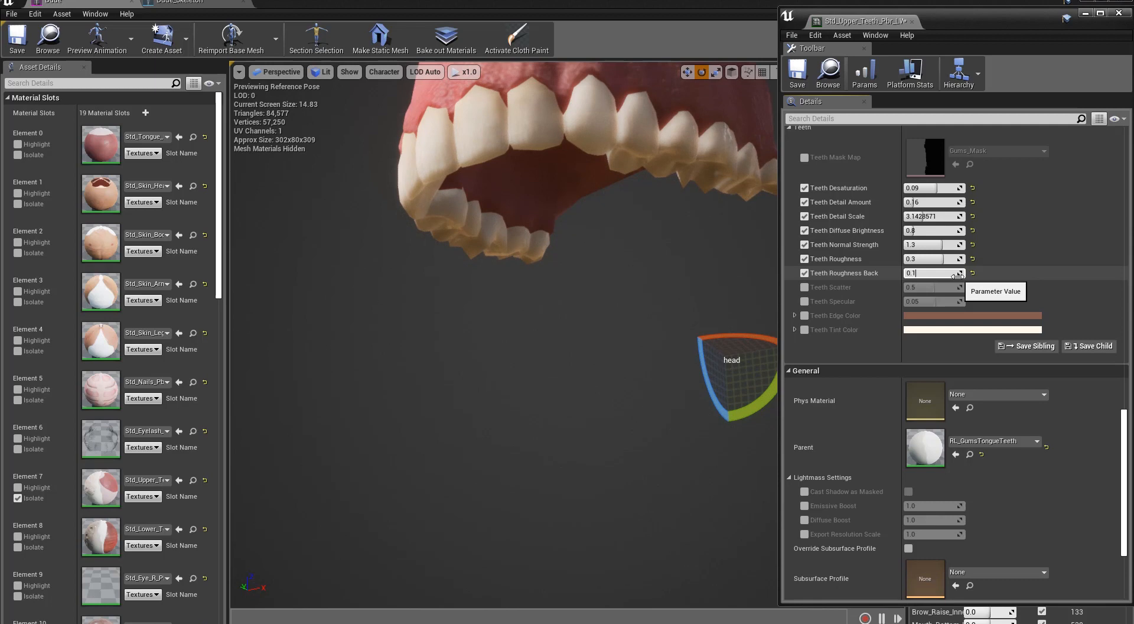
Enable Teeth Scatter on the upper teeth and set it to 0.2.
left_click(804, 287)
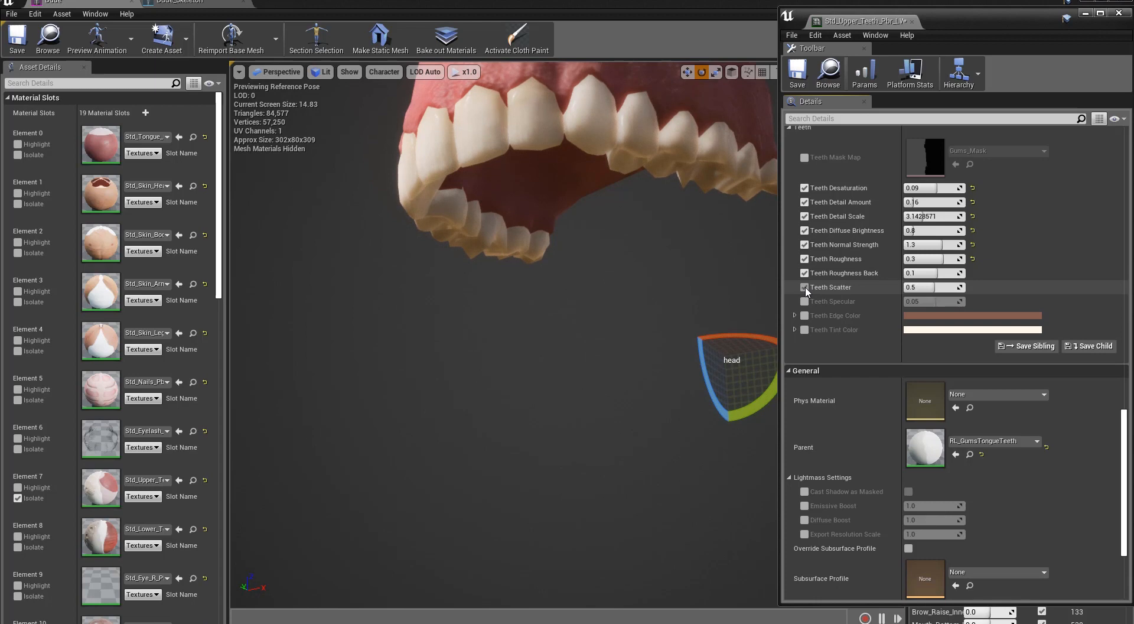
left_click_drag(526, 193, 526, 254, "alt")
double_click(102, 490)
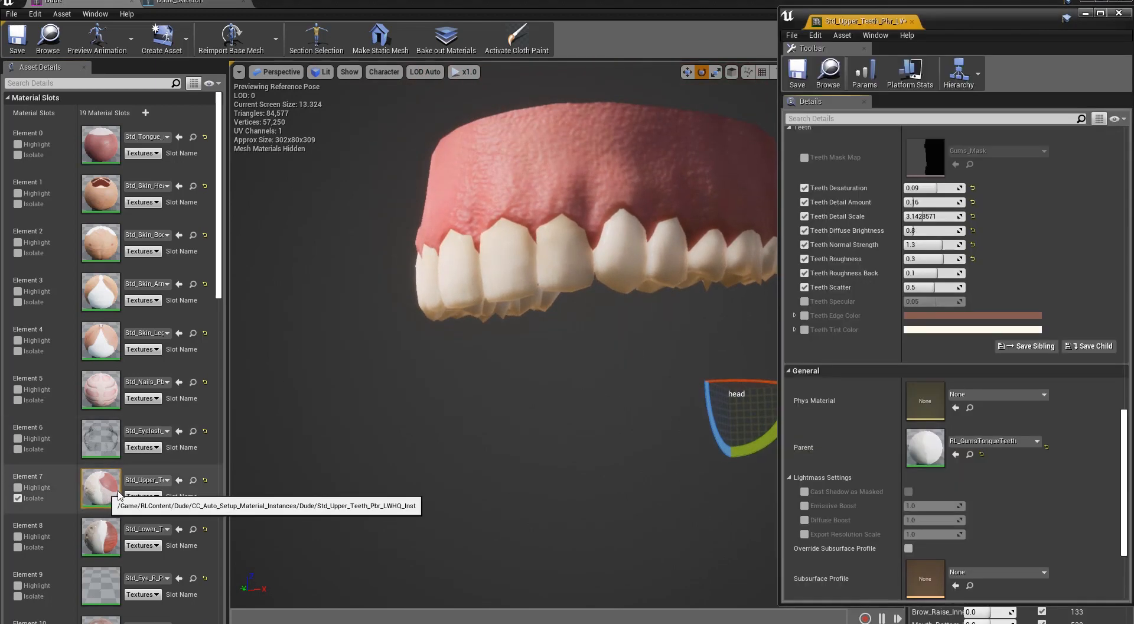
mouse_move(938, 291)
left_mouse_down()
mouse_move(919, 288)
mouse_move(966, 289)
mouse_move(915, 287)
left_mouse_up()
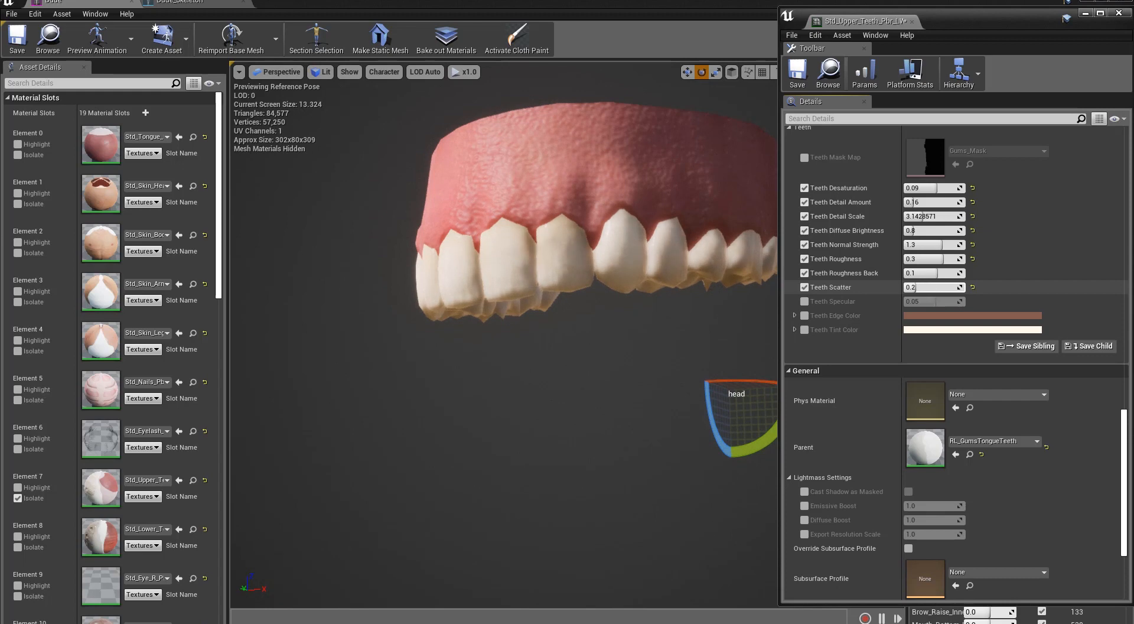
Set the Teeth Scatter value of the upper teeth material to 0.75.
left_click(930, 288)
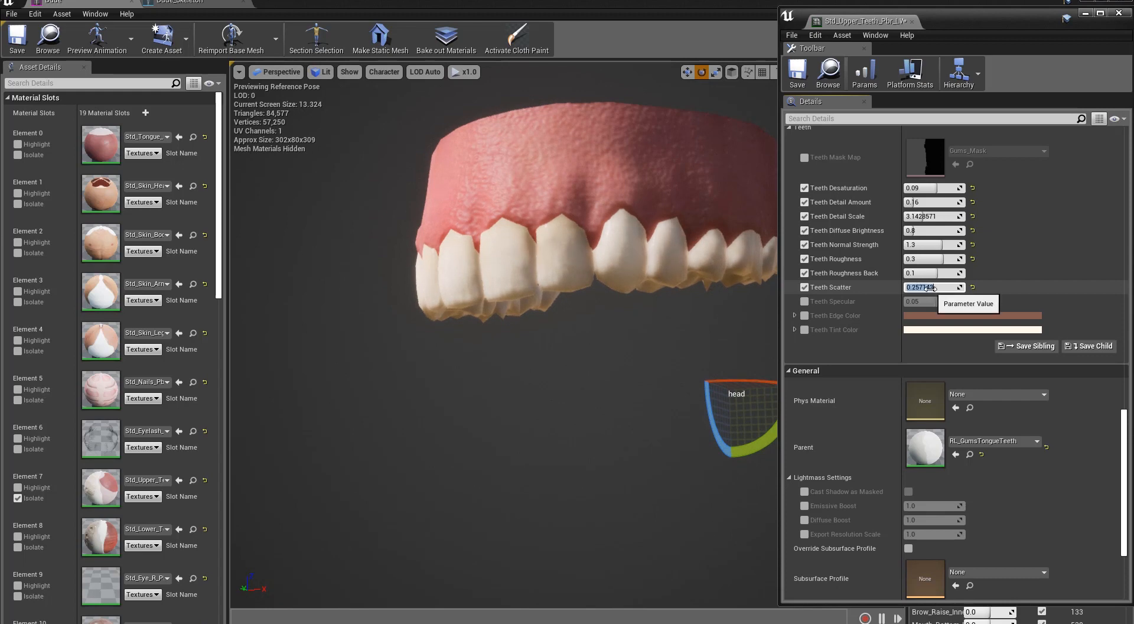
type("0.75")
key("Return")
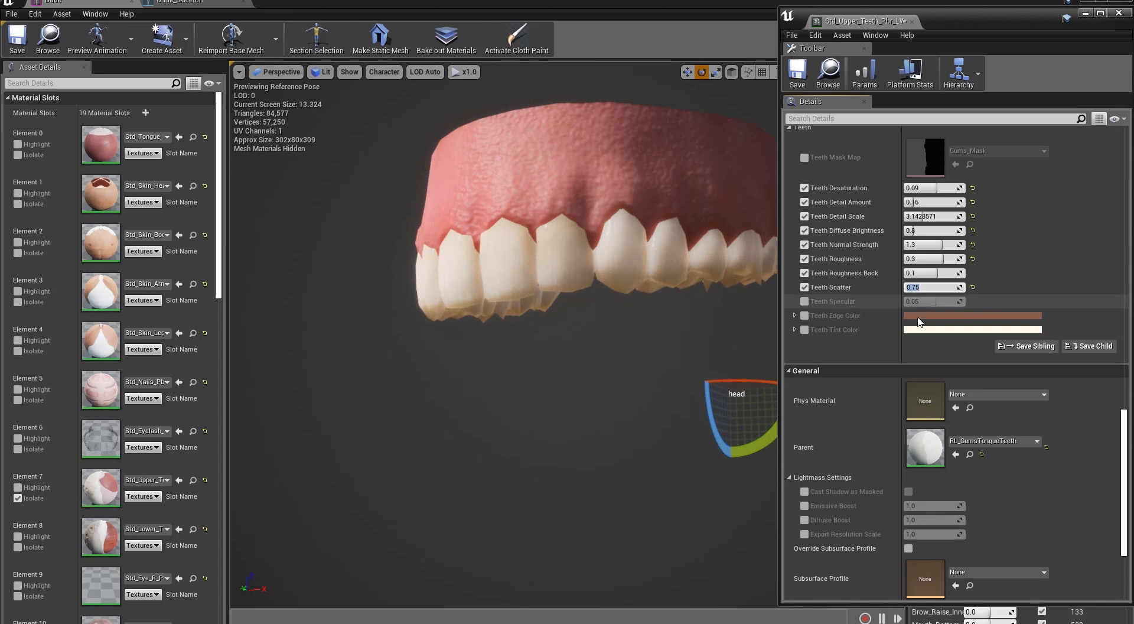
Enable Teeth Specular on the upper teeth material and set it to 0.4.
left_click(805, 302)
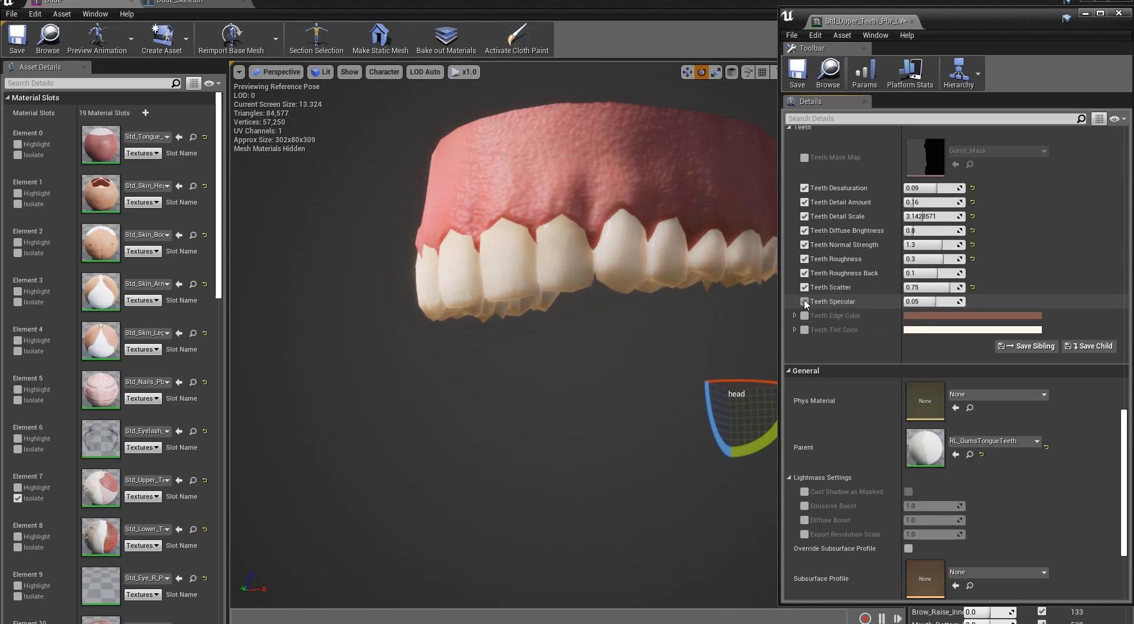
mouse_move(915, 302)
left_mouse_down()
mouse_move(965, 303)
mouse_move(921, 302)
left_mouse_up()
left_click(919, 302)
type("0.4")
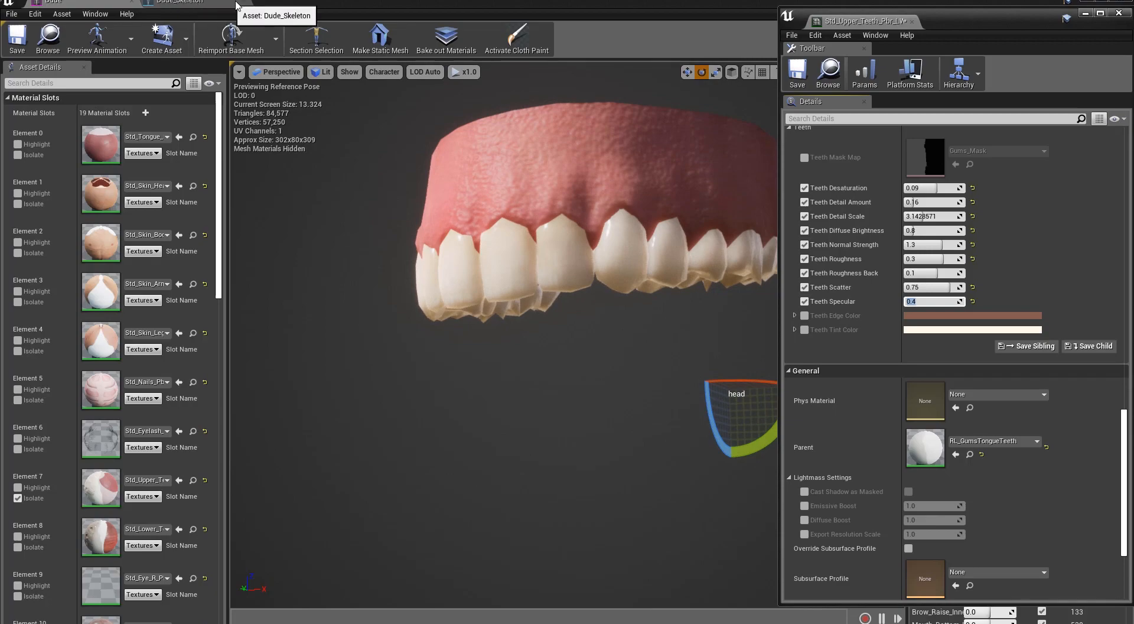
left_click(136, 6)
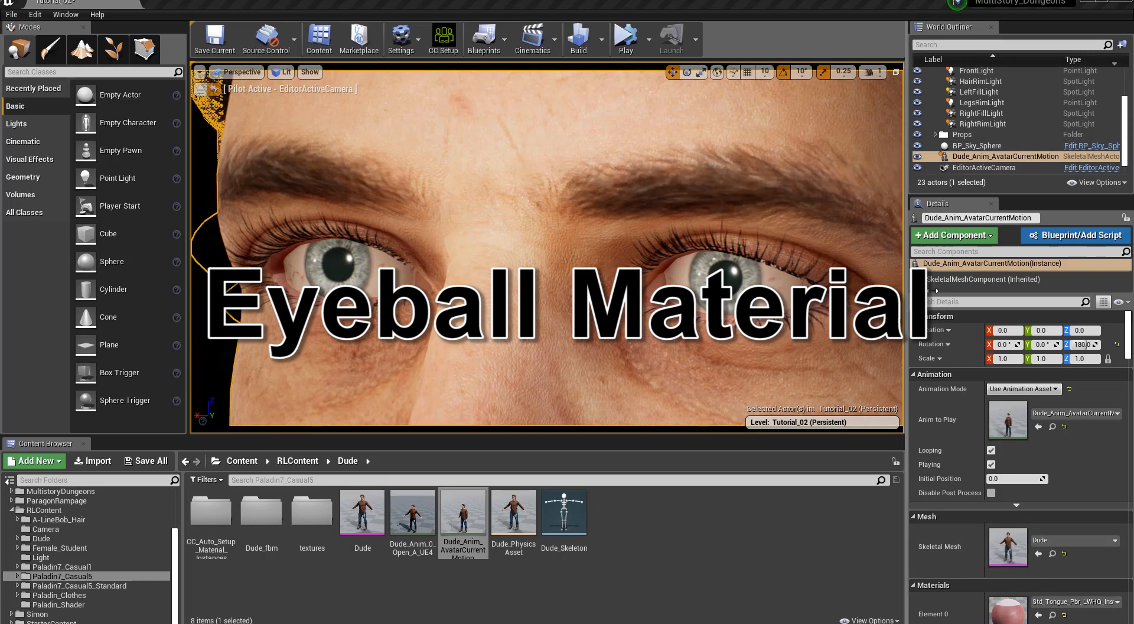
Filter the Dude actor's details for "cornea" and open the left cornea material instance.
left_click(968, 301)
type("cornea")
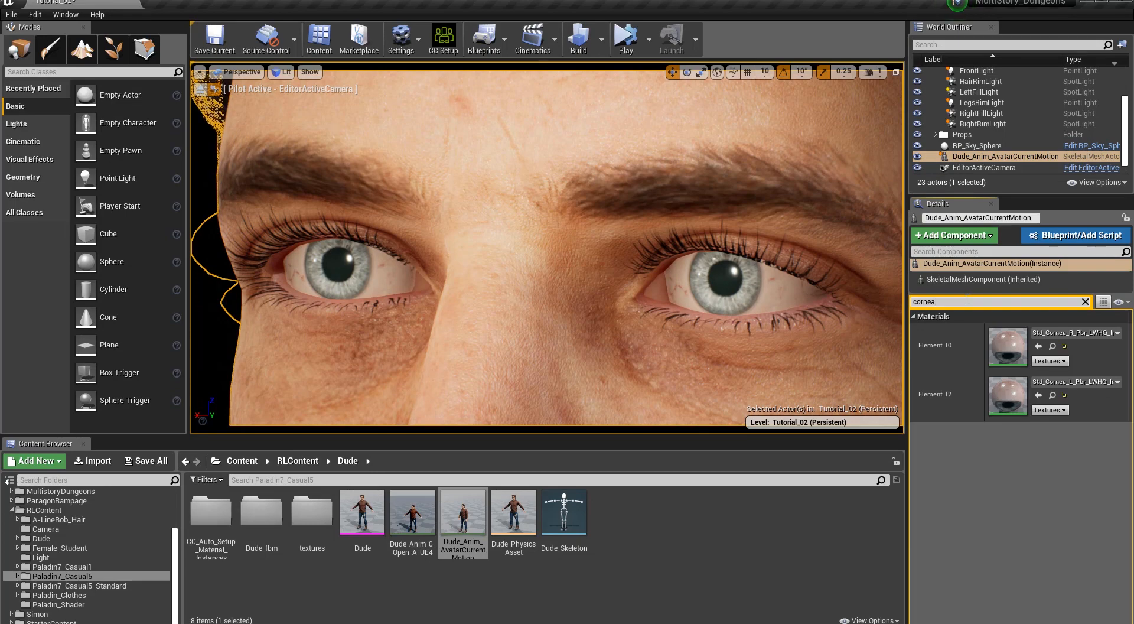
double_click(1008, 389)
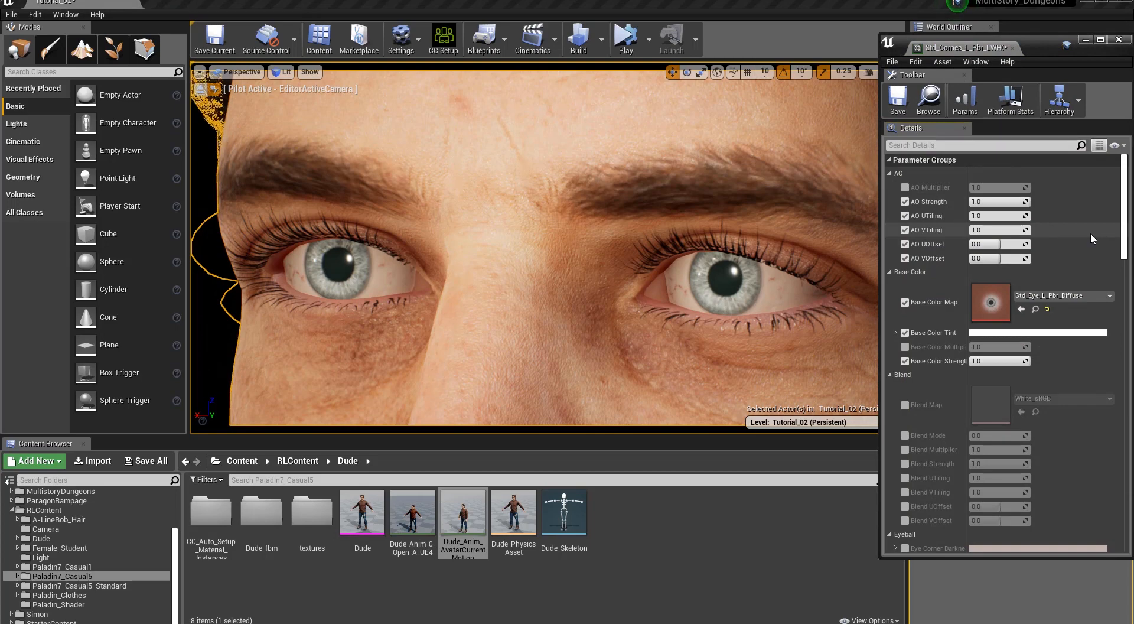
Enable the eyeball's Shadow Hardness and Shadow Radius, test them at 1.0 and about 0.33, and reset both to their defaults.
scroll(1090, 232, "down", 1)
scroll(1090, 233, "down", 5)
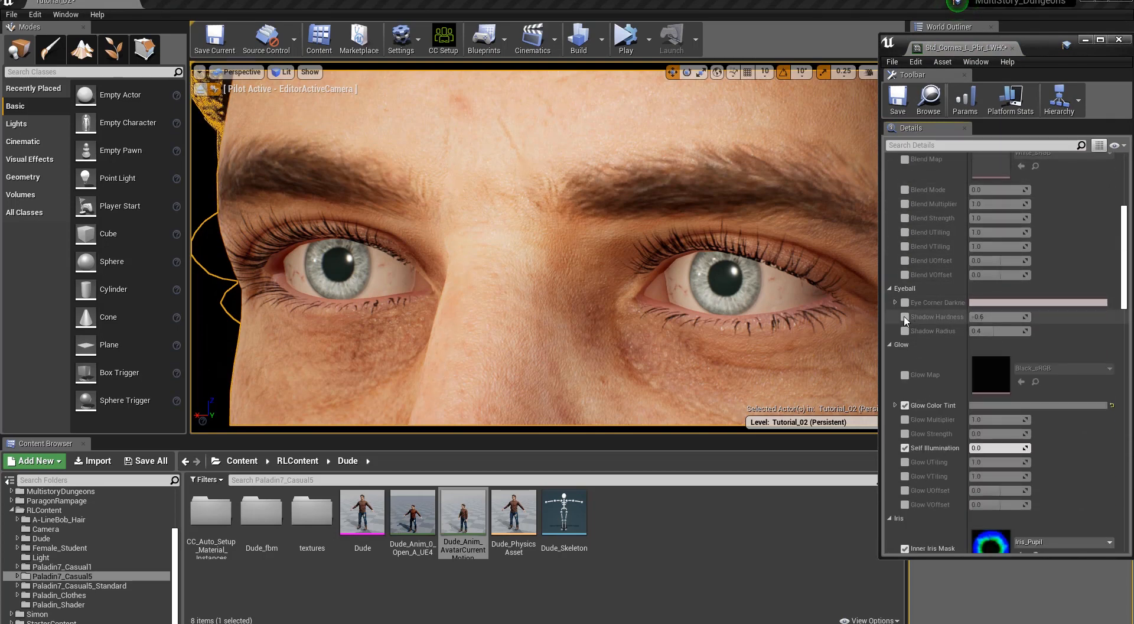
left_click(904, 316)
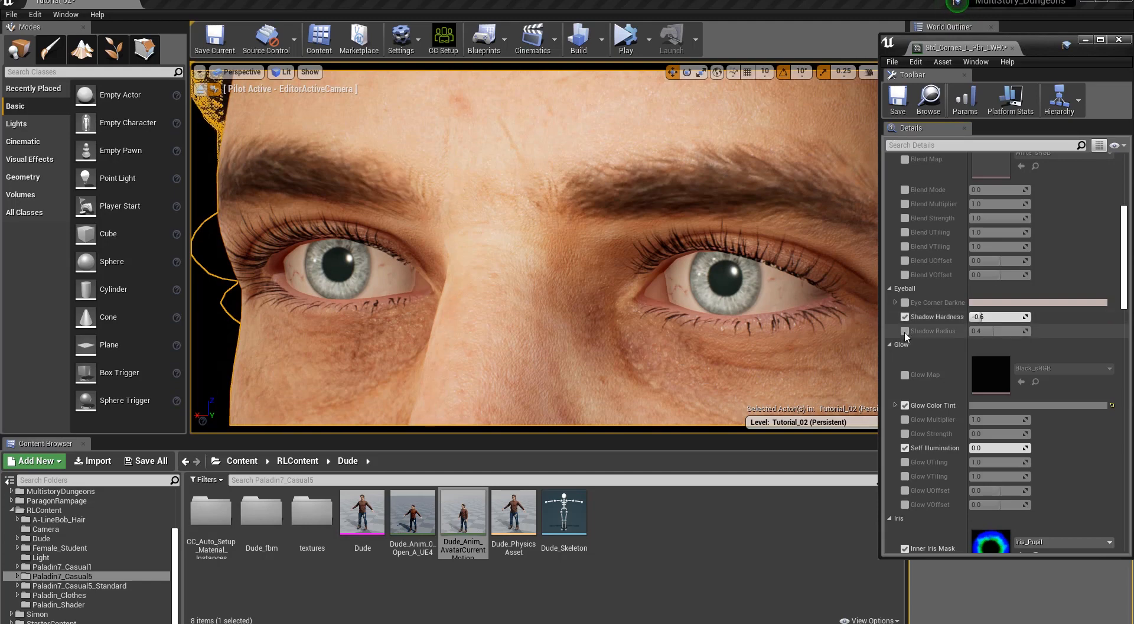
left_click(904, 331)
mouse_move(998, 317)
left_mouse_down()
mouse_move(1070, 317)
mouse_move(954, 330)
mouse_move(988, 331)
left_mouse_up()
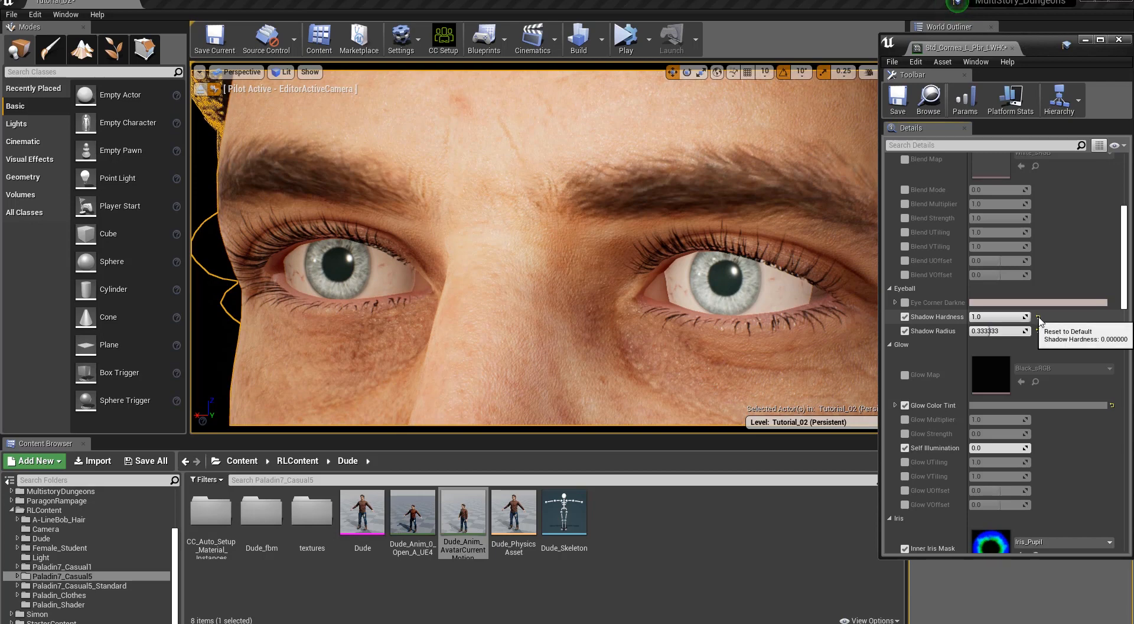
left_click(1039, 318)
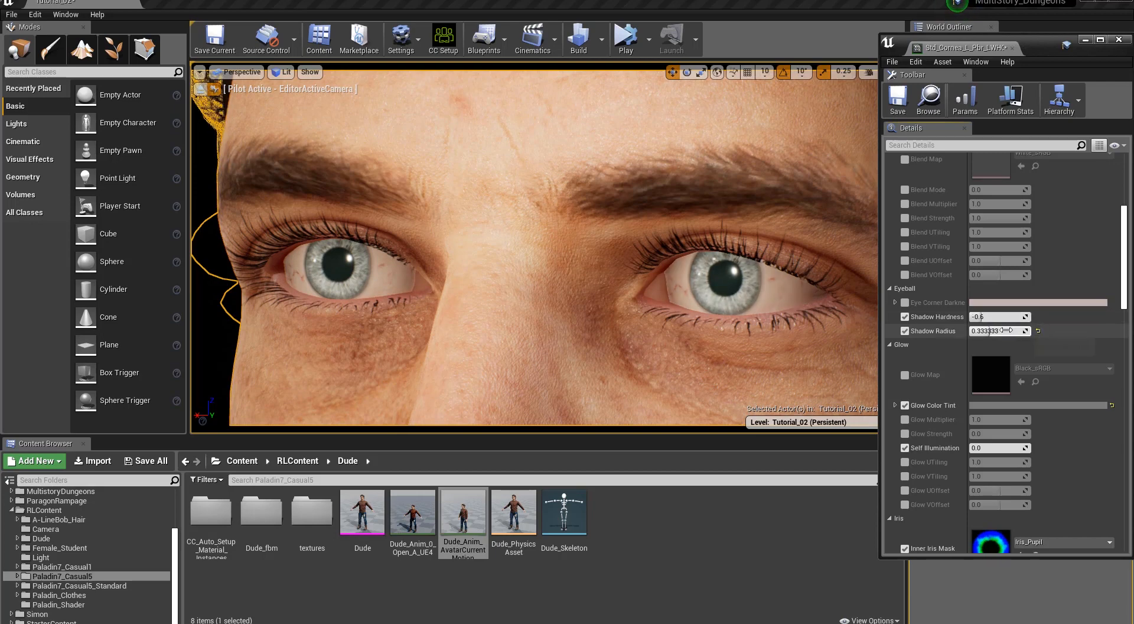
left_click(1038, 331)
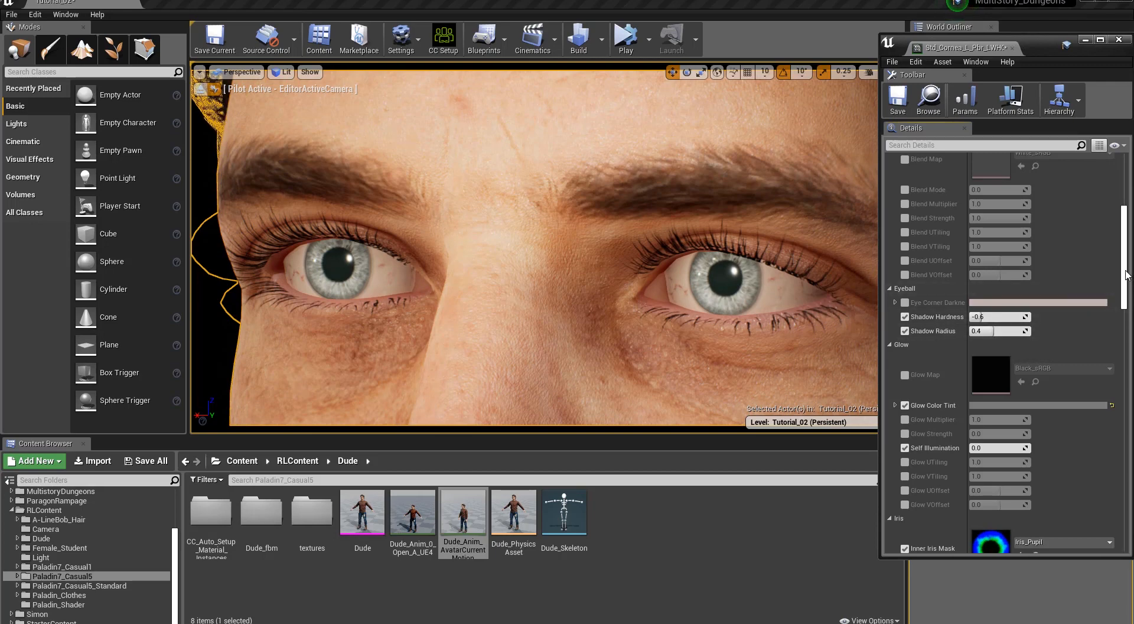
Enable Sclera Brightness on the left eye, try raising it to about 1.75, and reset it to its default.
left_click_drag(1126, 274, 1130, 438)
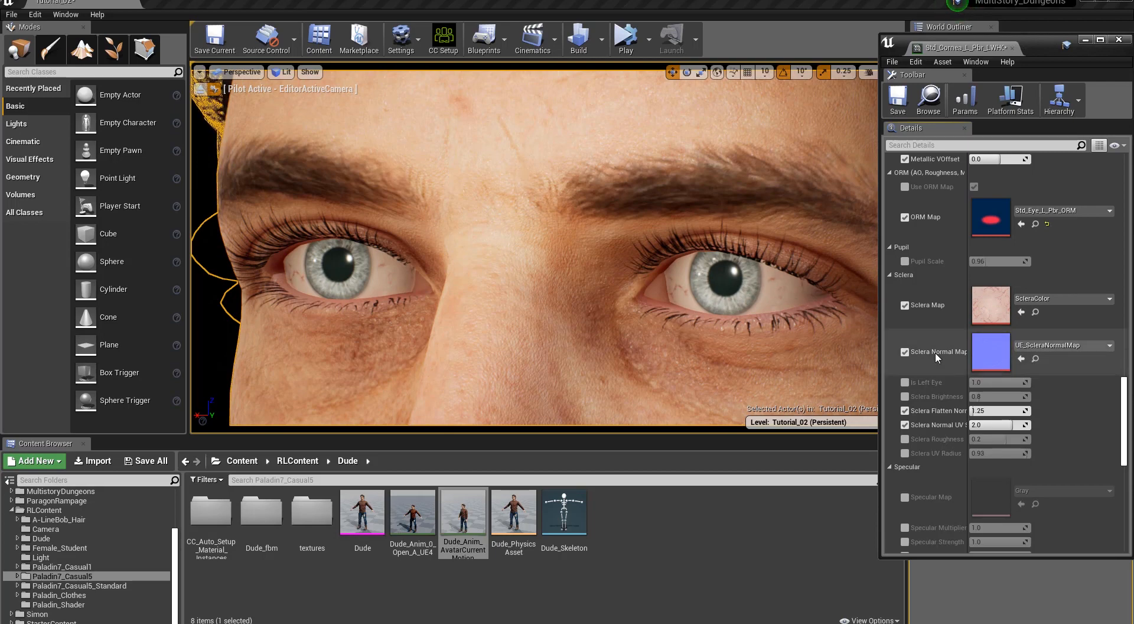
left_click_drag(1124, 400, 1124, 416)
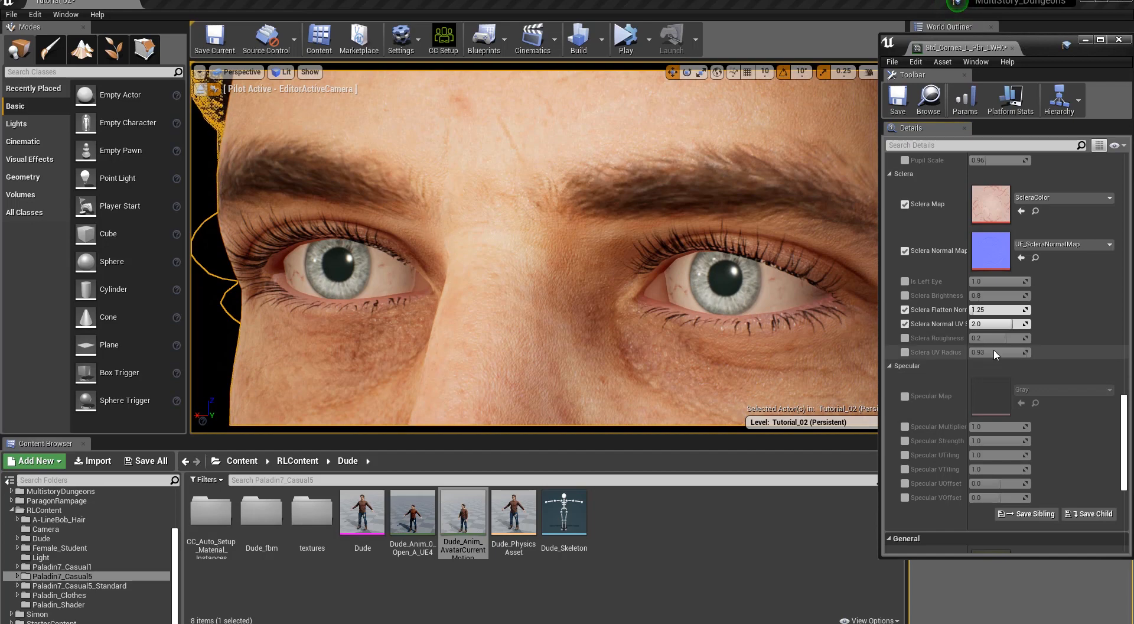
left_click_drag(998, 296, 1037, 298)
left_click(1038, 295)
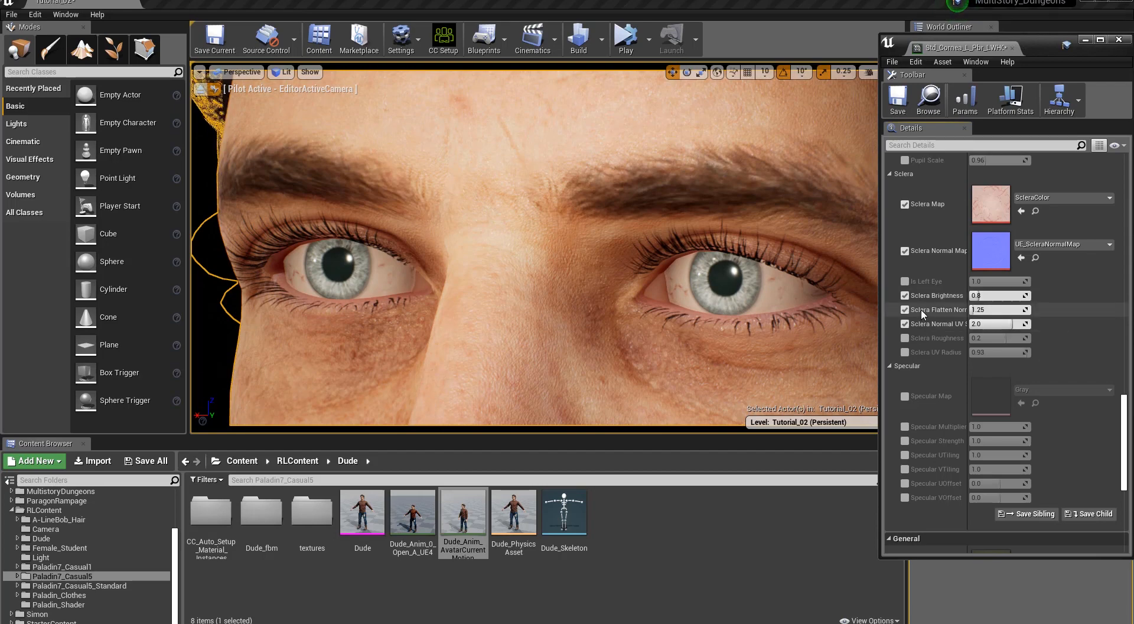
left_click(905, 309)
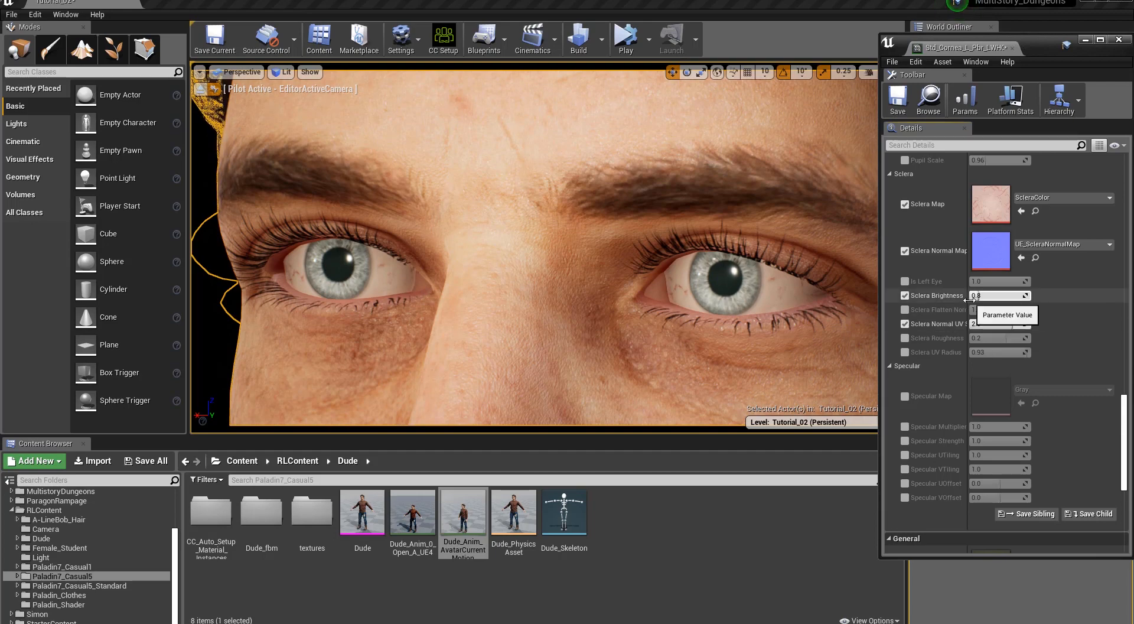
left_click_drag(994, 295, 949, 300)
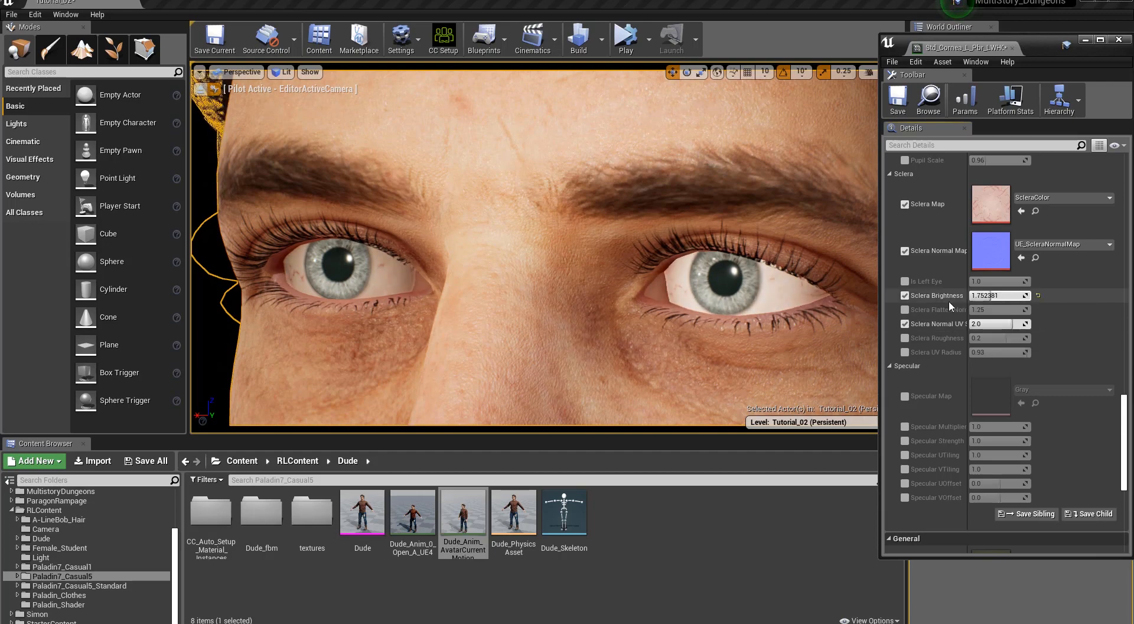
left_click(1038, 295)
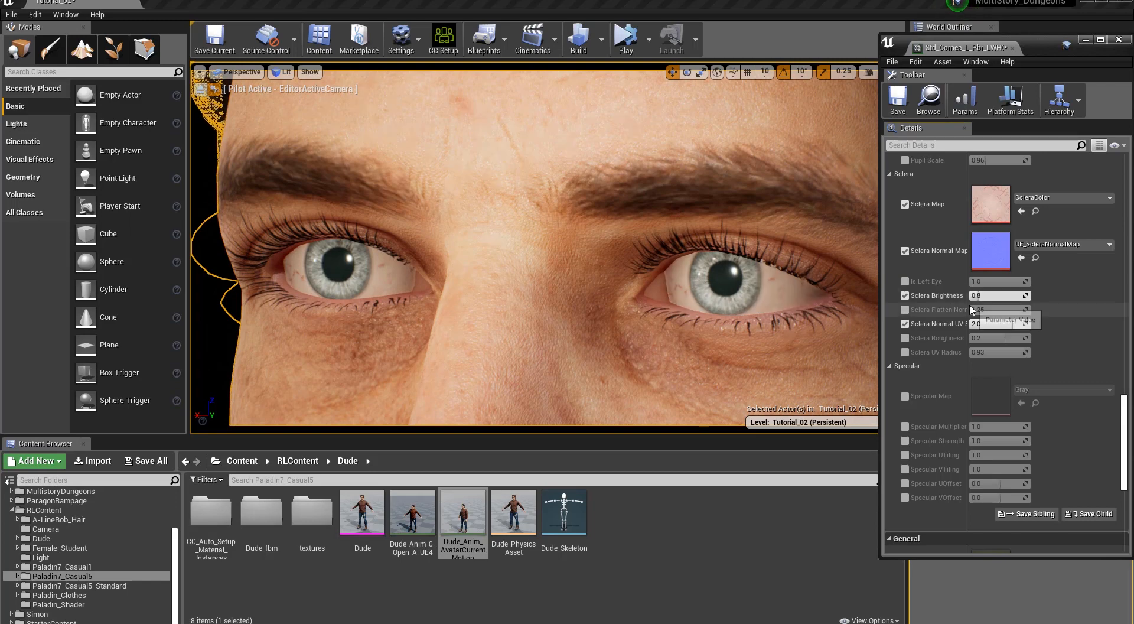
Enable Sclera Flatten Normal, test it at about 4.41 and Sclera Normal UV Scale at 1.0, and return them to 1.25 and 2.0.
left_click_drag(967, 305, 1016, 309)
left_click(905, 310)
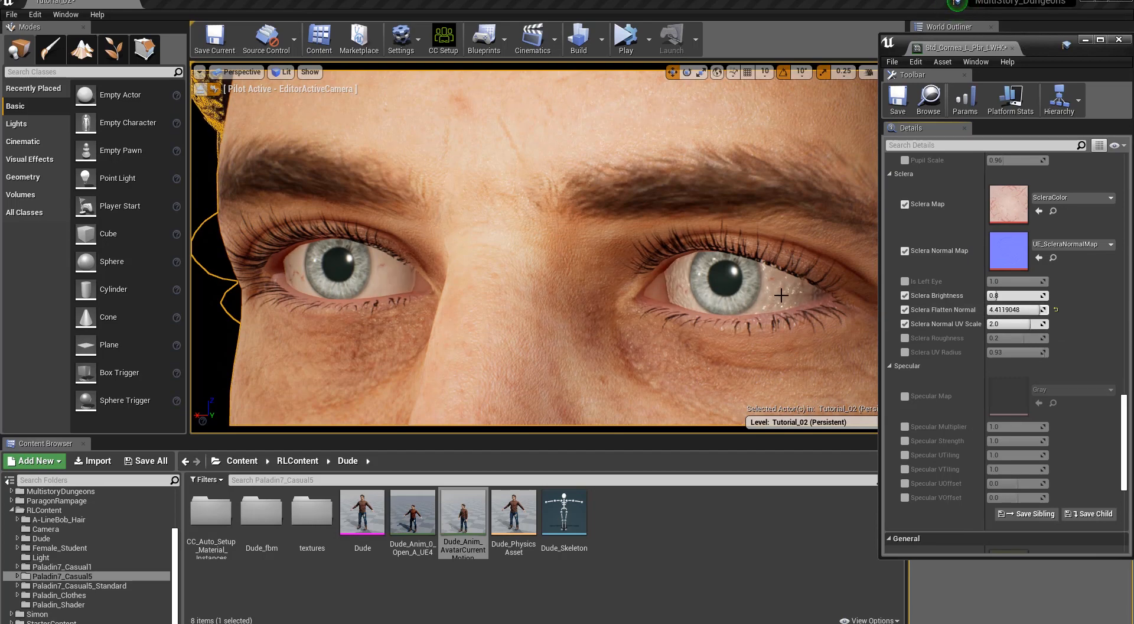
mouse_move(1016, 324)
left_mouse_down()
mouse_move(939, 324)
mouse_move(1047, 324)
mouse_move(1023, 324)
left_mouse_up()
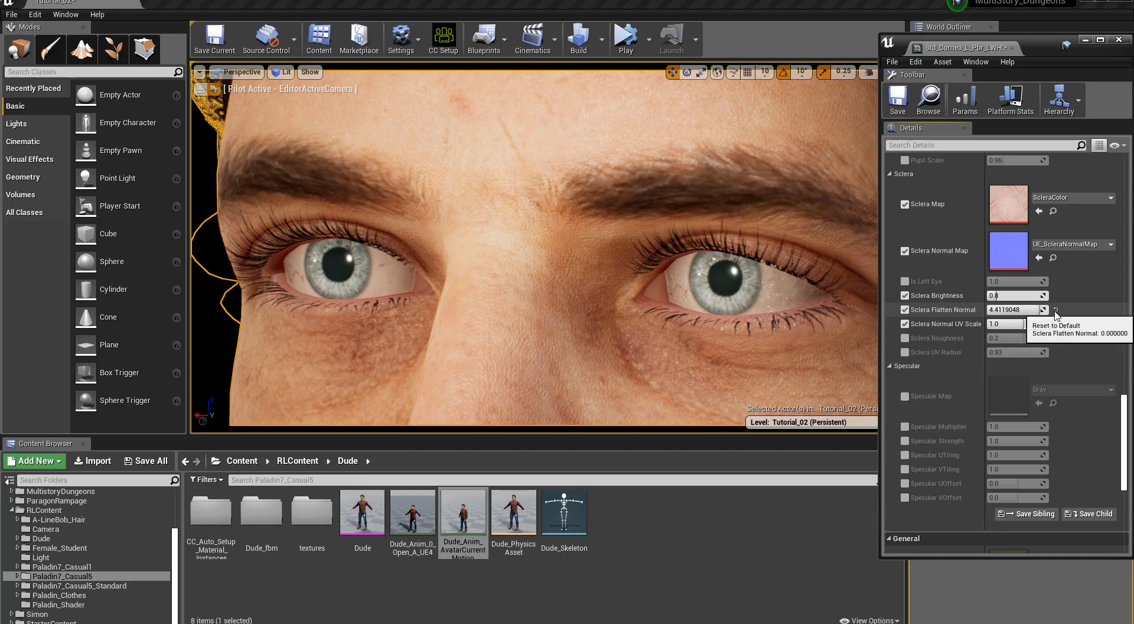
left_click_drag(1032, 310, 1028, 310)
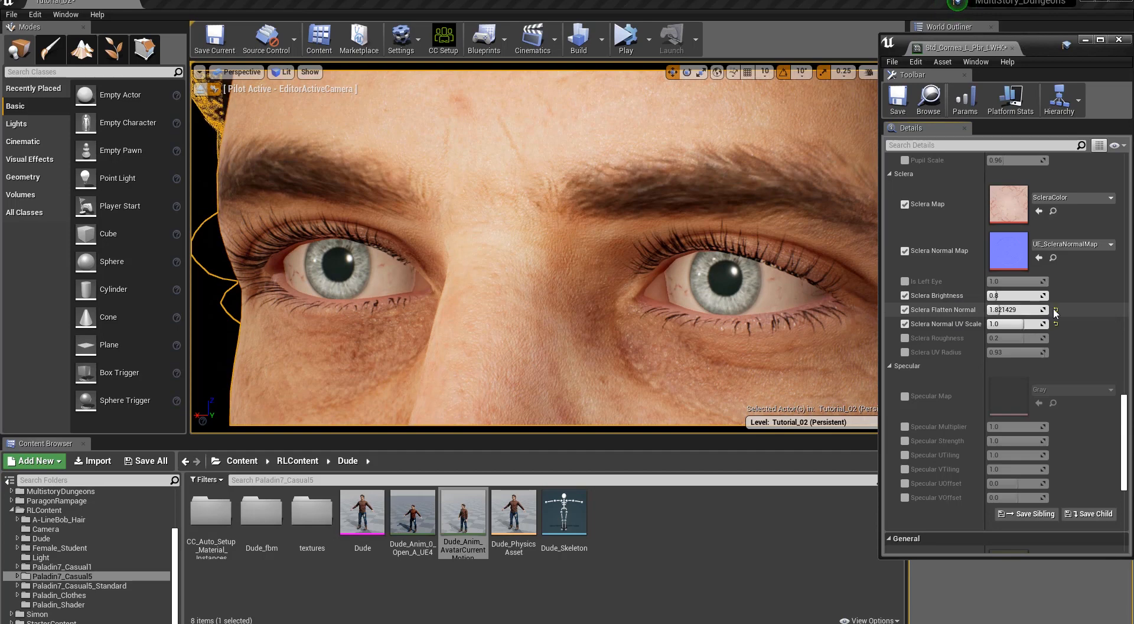
left_click(1056, 311)
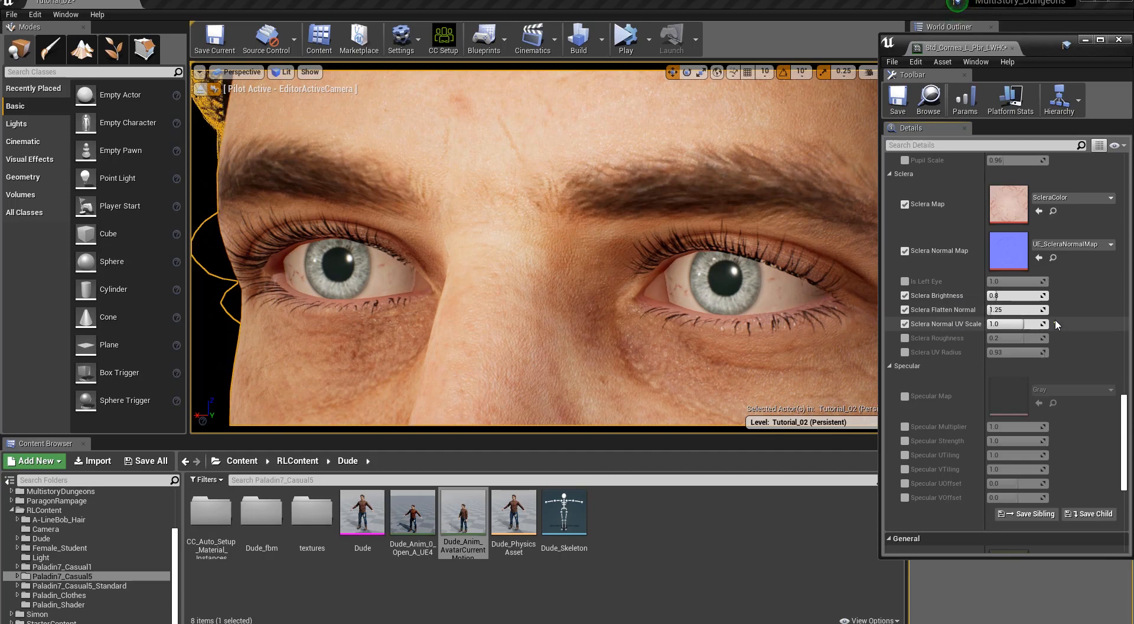
left_click_drag(1036, 324, 1040, 323)
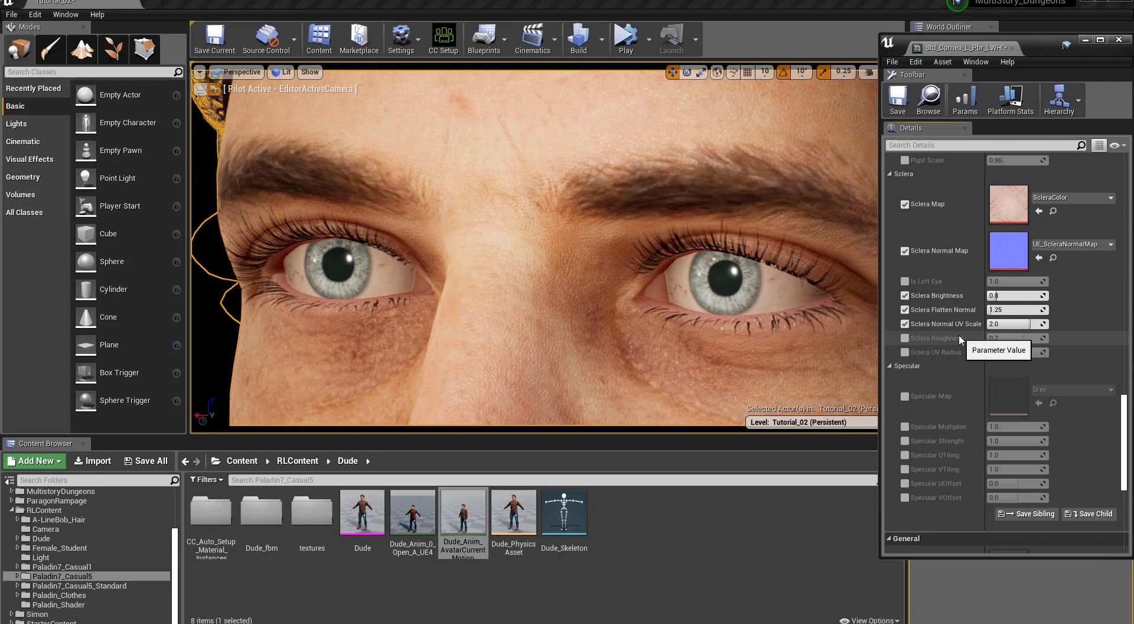
Enable Sclera Roughness and Sclera UV Radius, and test Sclera Roughness at -1 and -10.
left_click(905, 338)
left_click(906, 353)
mouse_move(1025, 339)
left_mouse_down()
mouse_move(1043, 339)
mouse_move(1011, 338)
left_mouse_up()
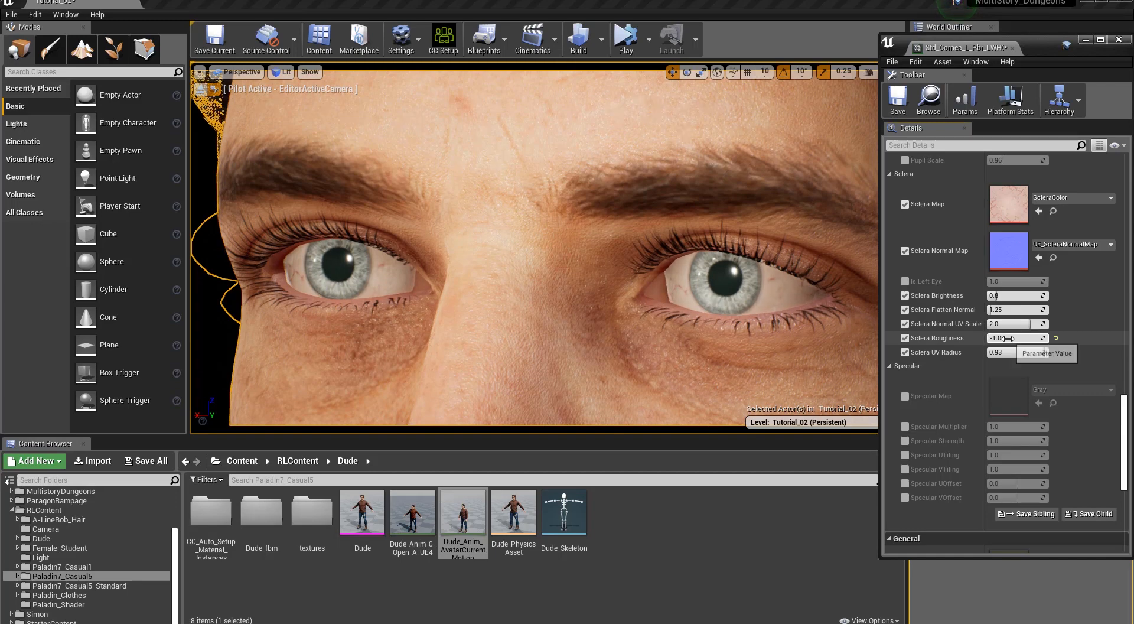
left_click(1030, 339)
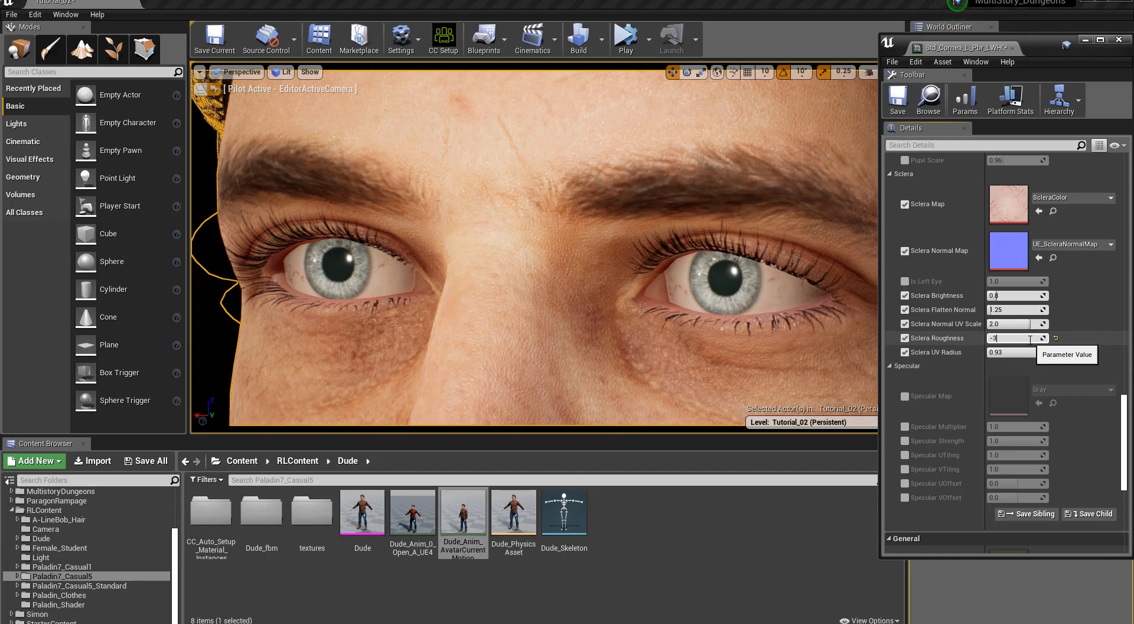
type("-")
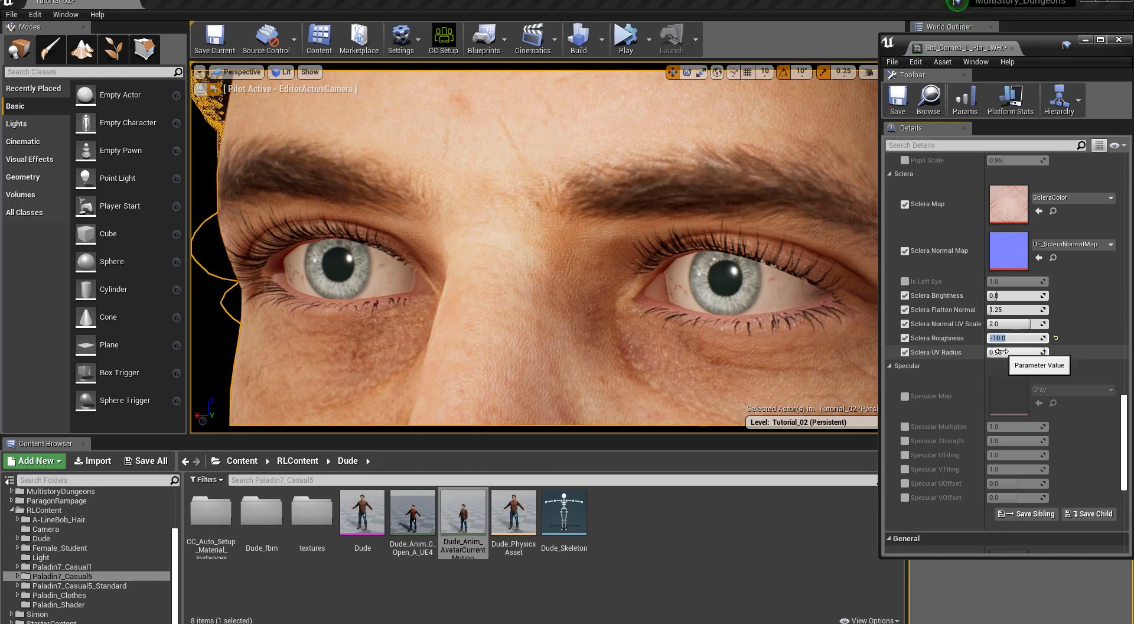
Try Sclera UV Radius at about 0.79, and reset both Sclera Roughness and Sclera UV Radius to their defaults.
left_click_drag(1003, 353, 1036, 353)
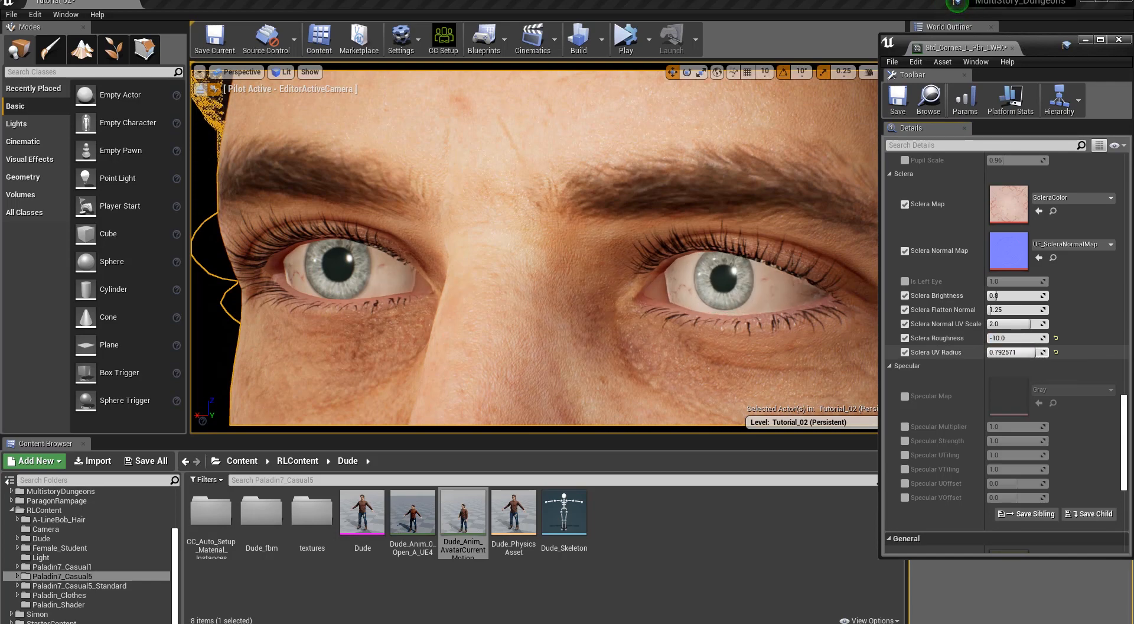
left_click(1012, 356)
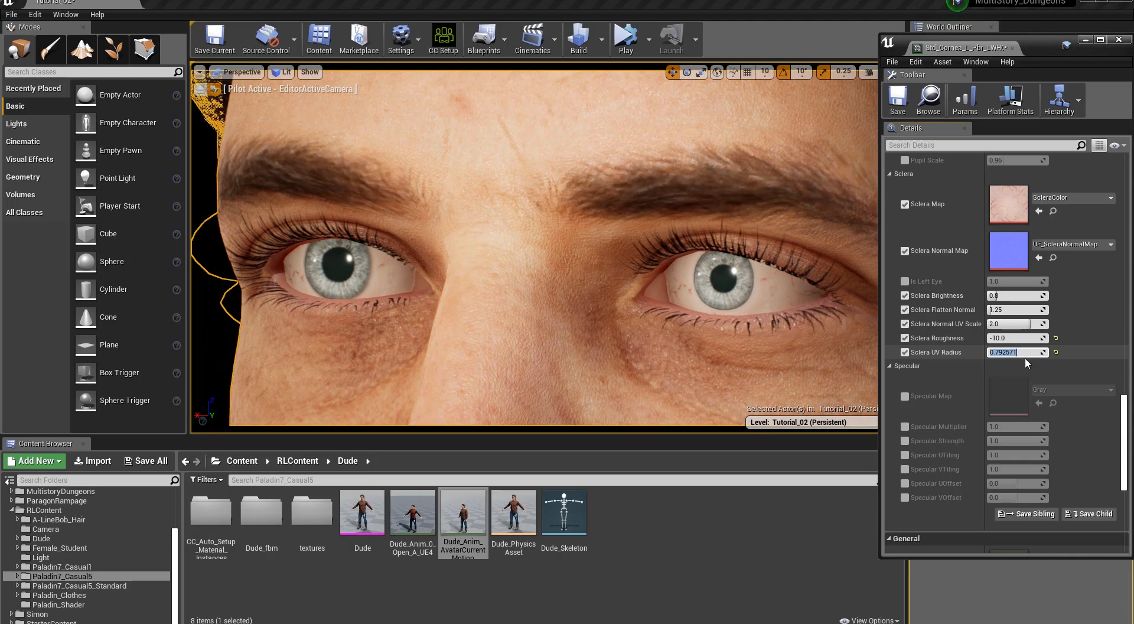
left_click(1056, 338)
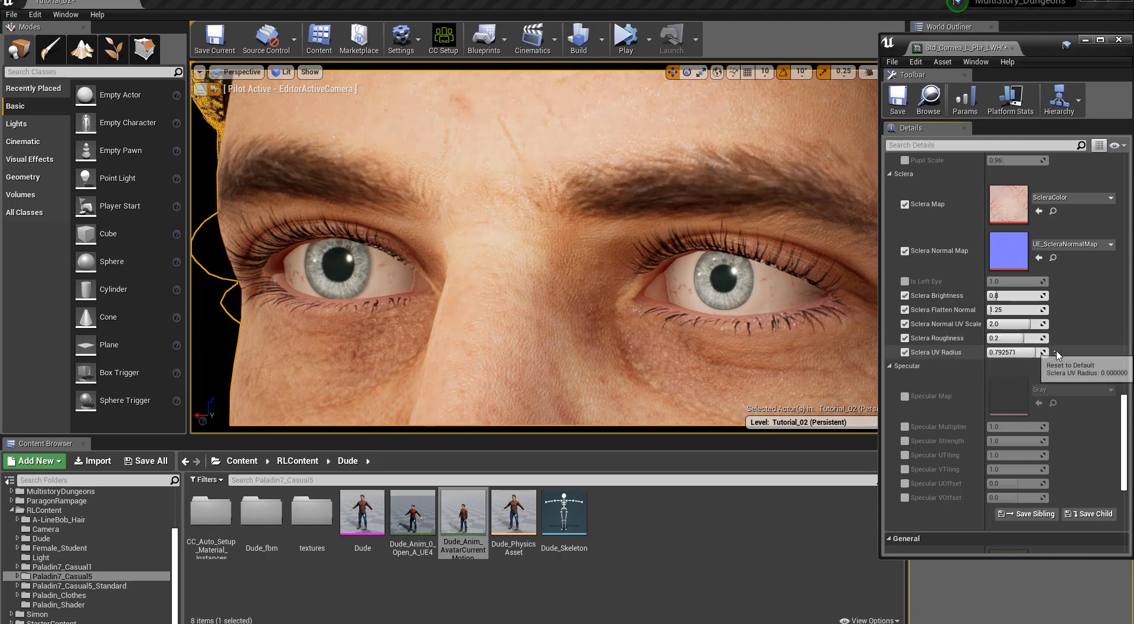
left_click(1056, 352)
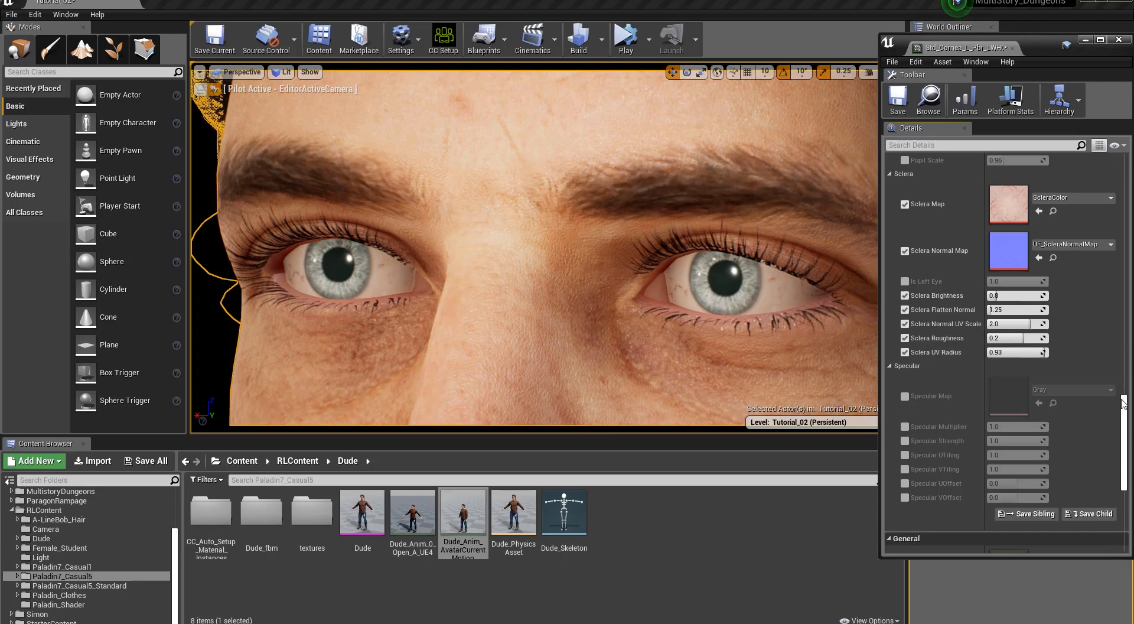
Open the Inner Iris Mask texture Iris_Pupil and examine its color channels, isolating the blue channel.
left_click_drag(1124, 418, 1130, 269)
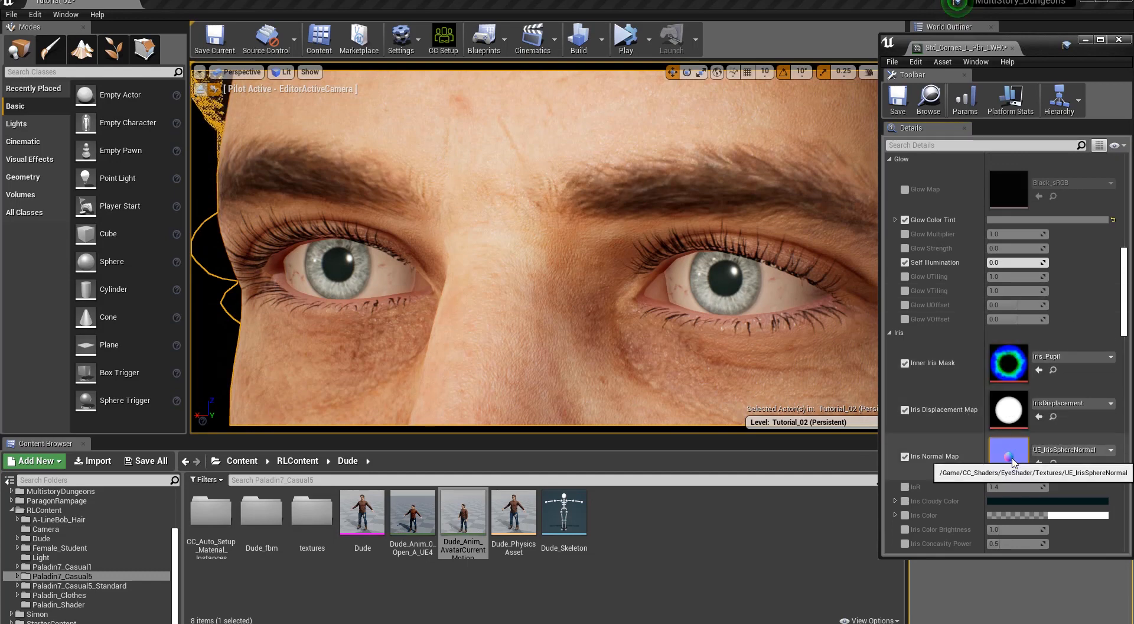
double_click(1012, 364)
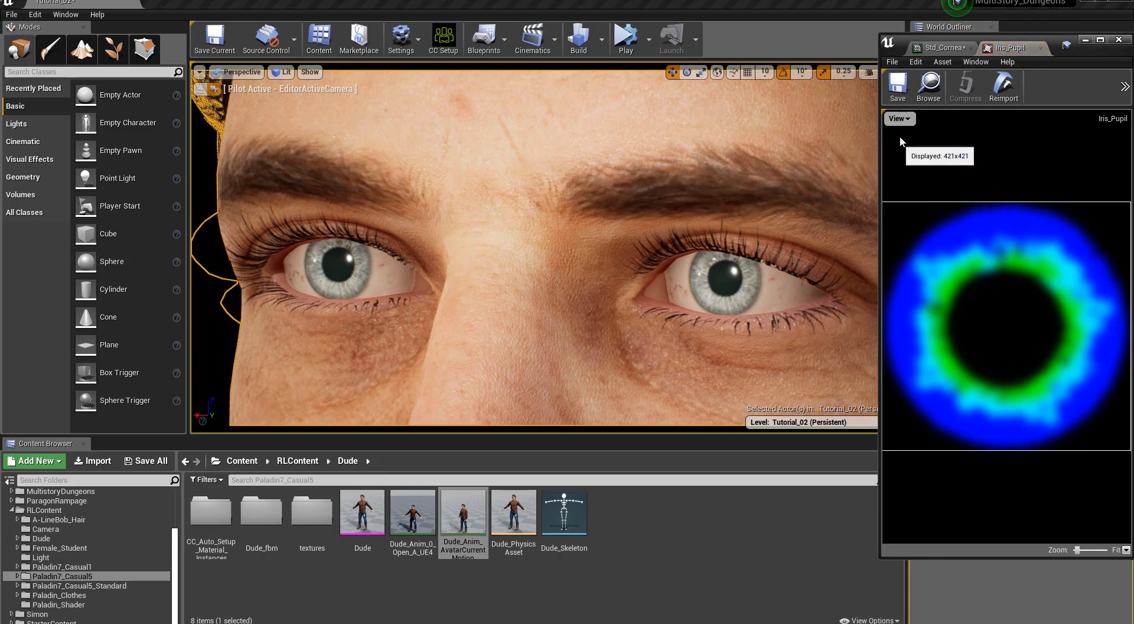
left_click(899, 119)
left_click(889, 168)
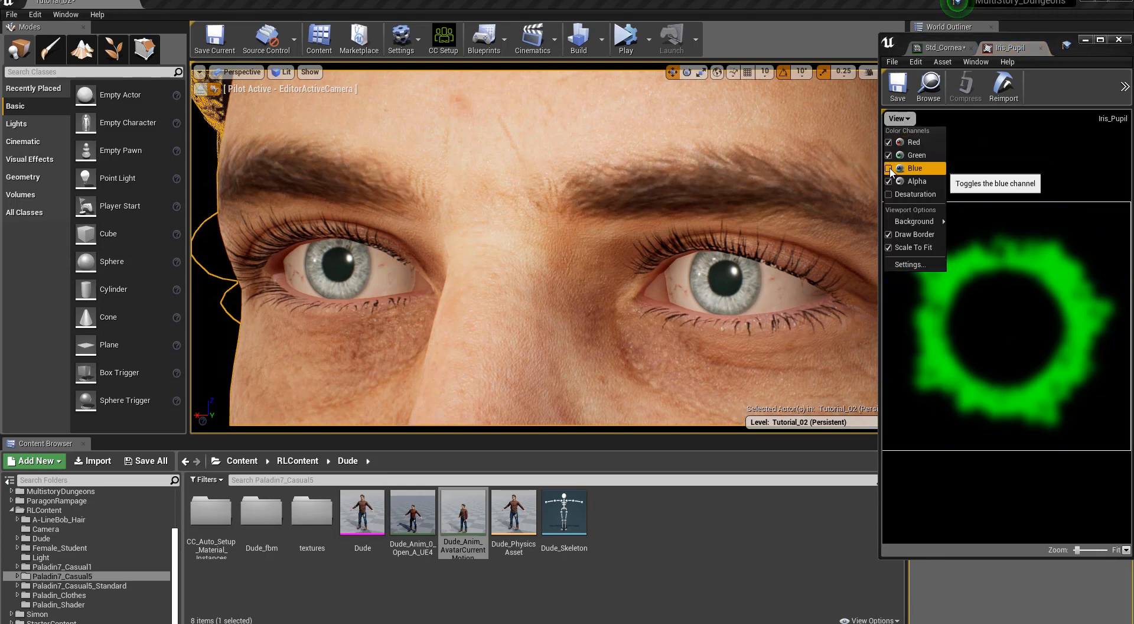
left_click(889, 156)
left_click(889, 181)
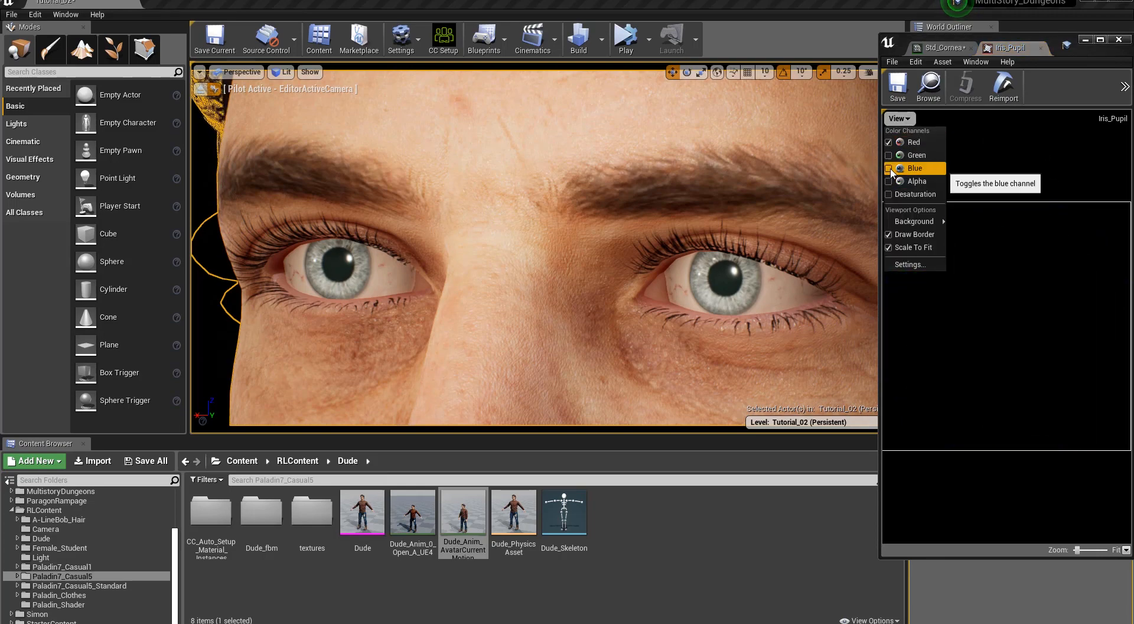
left_click(889, 168)
left_click(889, 142)
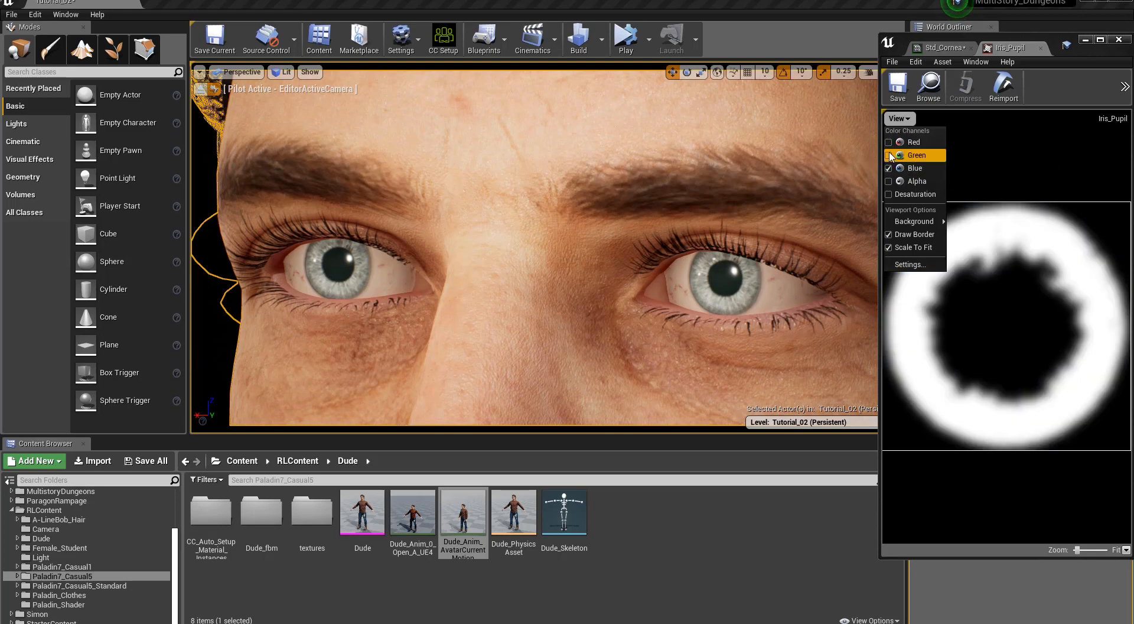
Isolate and examine the green, red and blue channels of the Iris_Pupil texture, and close the texture.
left_click(889, 168)
left_click(889, 155)
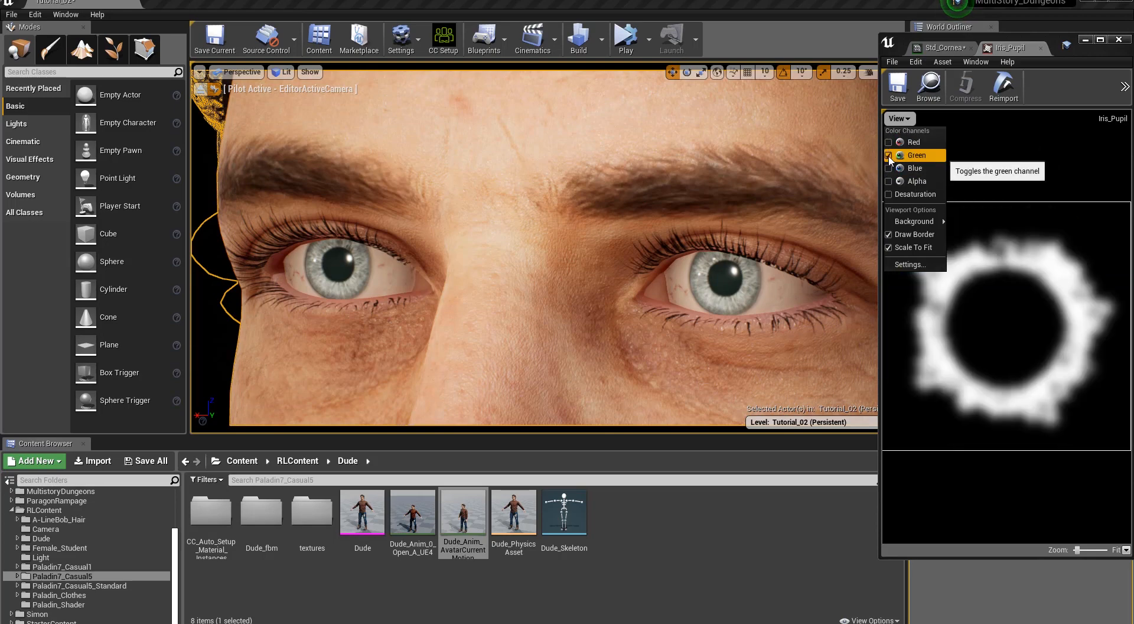
left_click(889, 155)
left_click(889, 142)
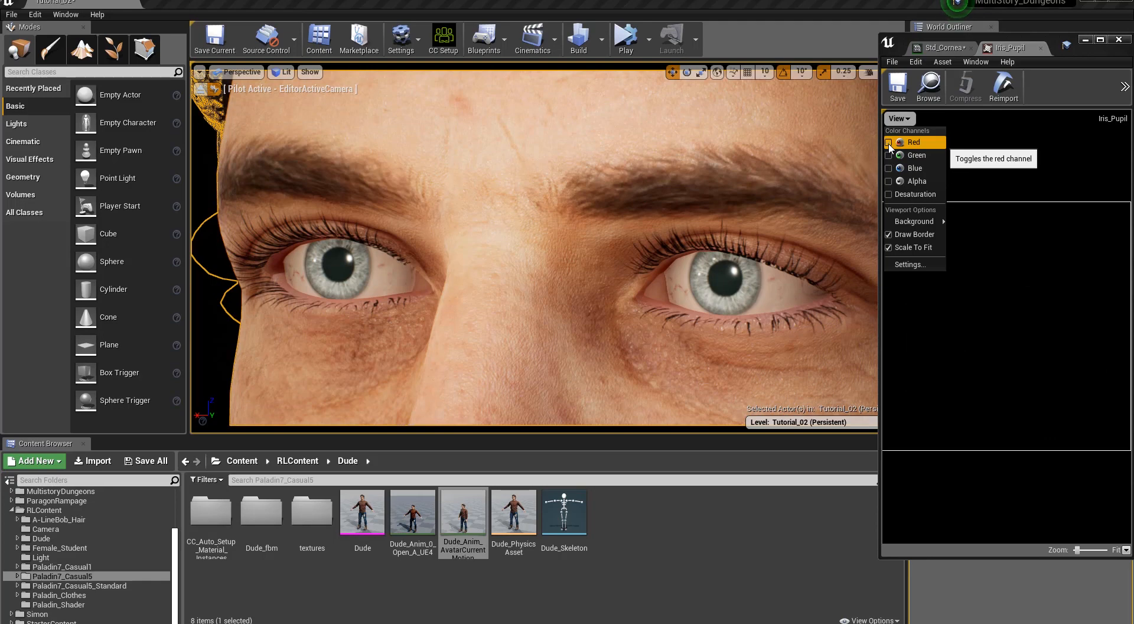
left_click(889, 155)
left_click(889, 155)
left_click(889, 165)
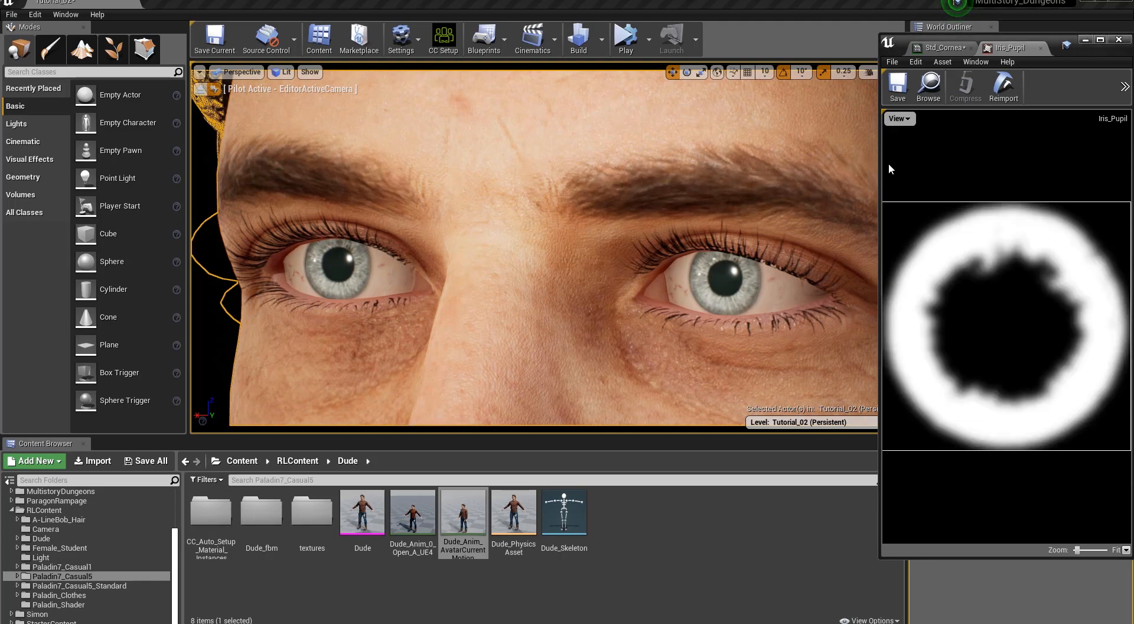
left_click(1040, 48)
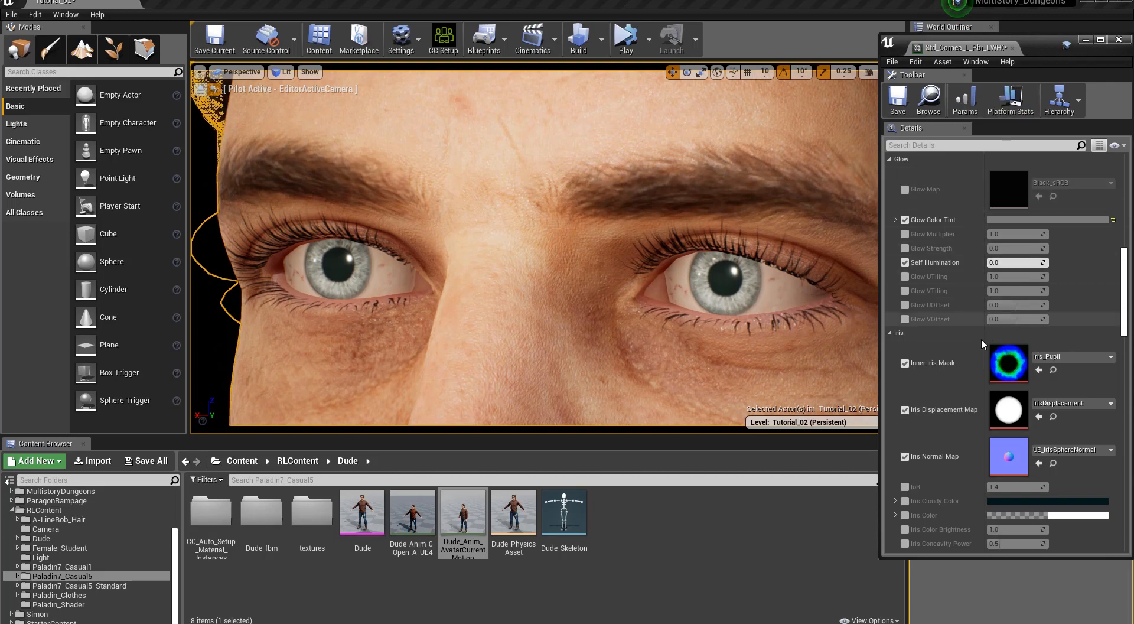
Enable the IoR parameter of the iris, try it at about 2.63, reset it to its default and disable it.
scroll(952, 358, "down", 4)
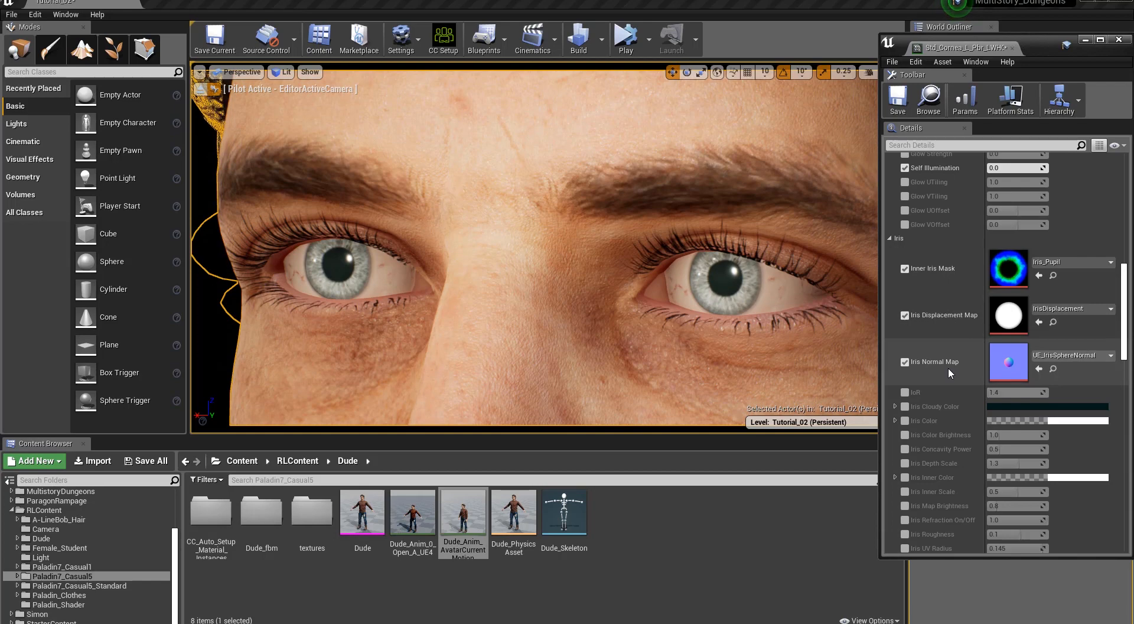
scroll(953, 378, "down", 3)
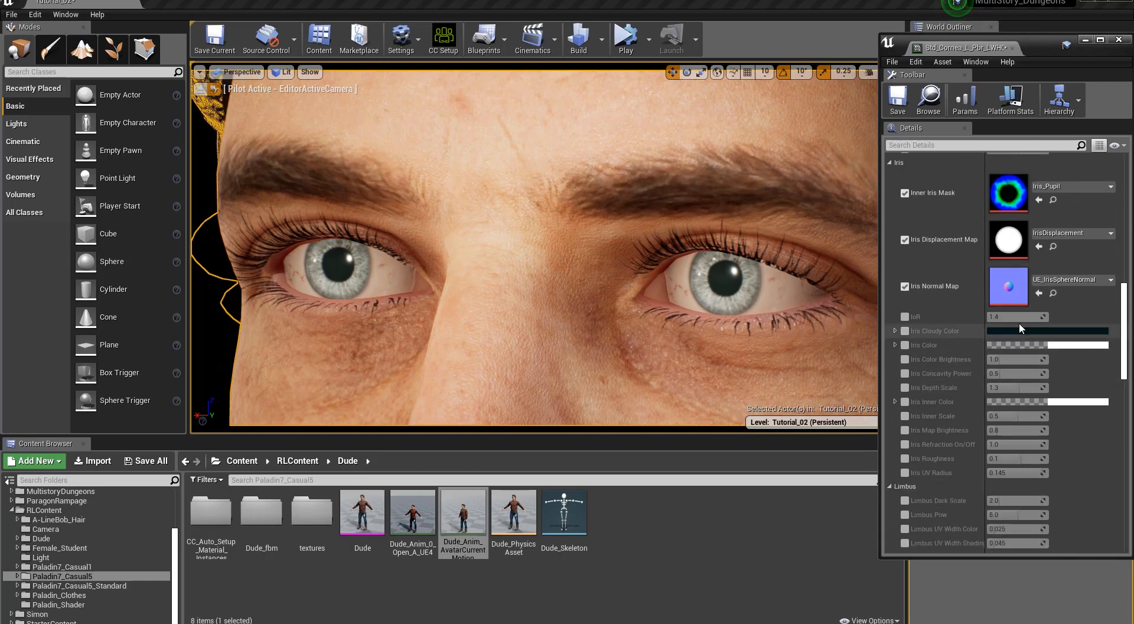
left_click(905, 317)
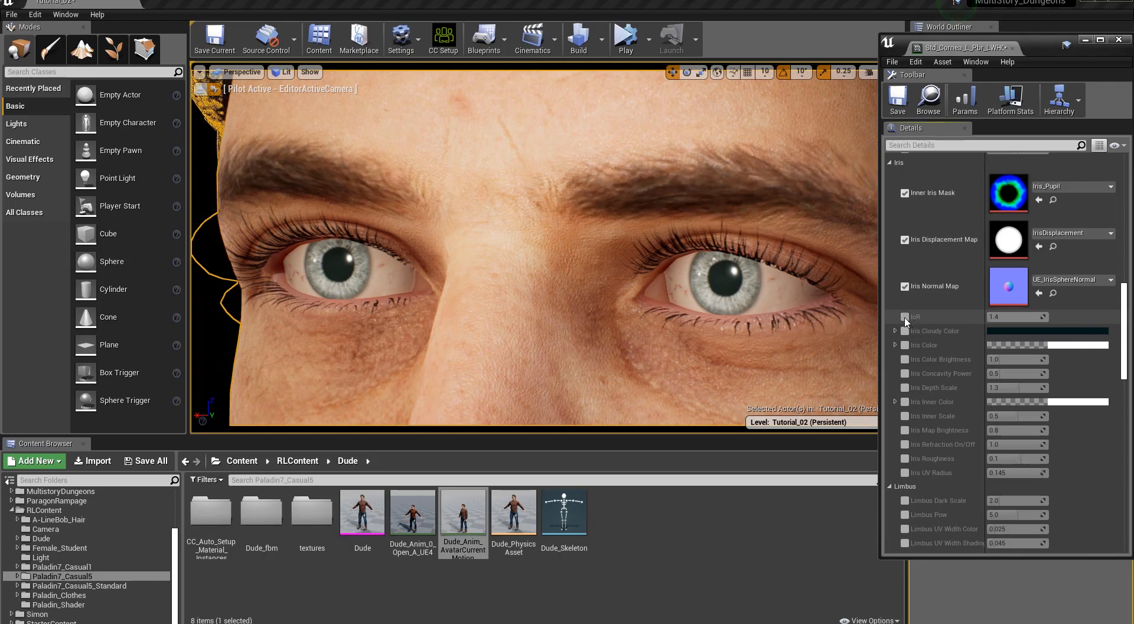
left_click(994, 317)
mouse_move(997, 316)
left_mouse_down()
mouse_move(1047, 317)
mouse_move(1014, 317)
left_mouse_up()
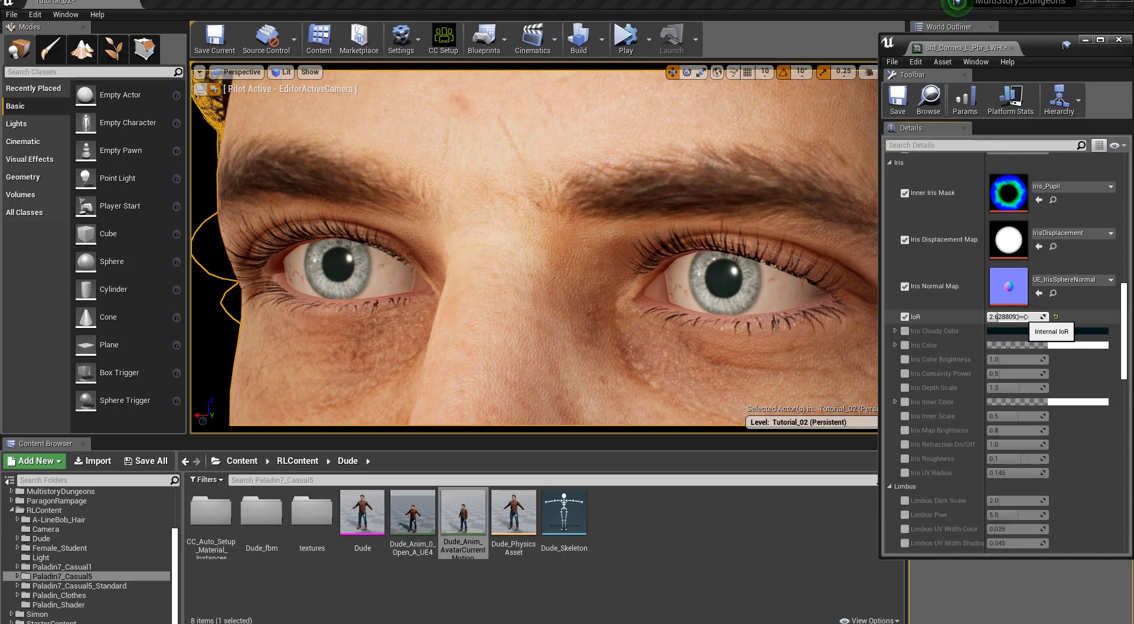
left_click(1055, 317)
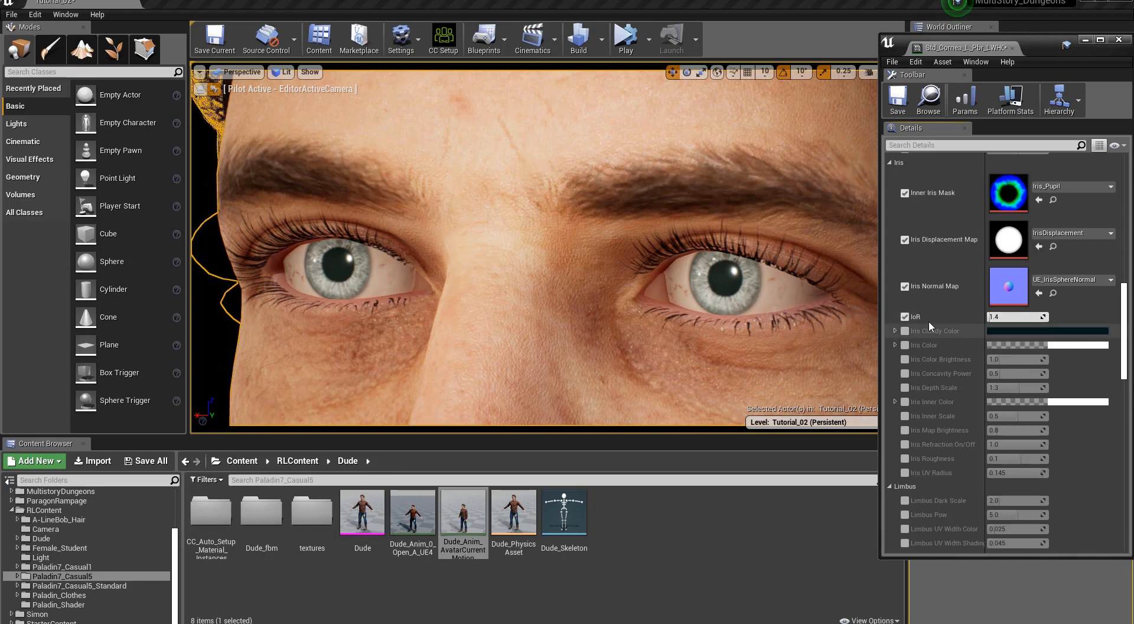
left_click(905, 317)
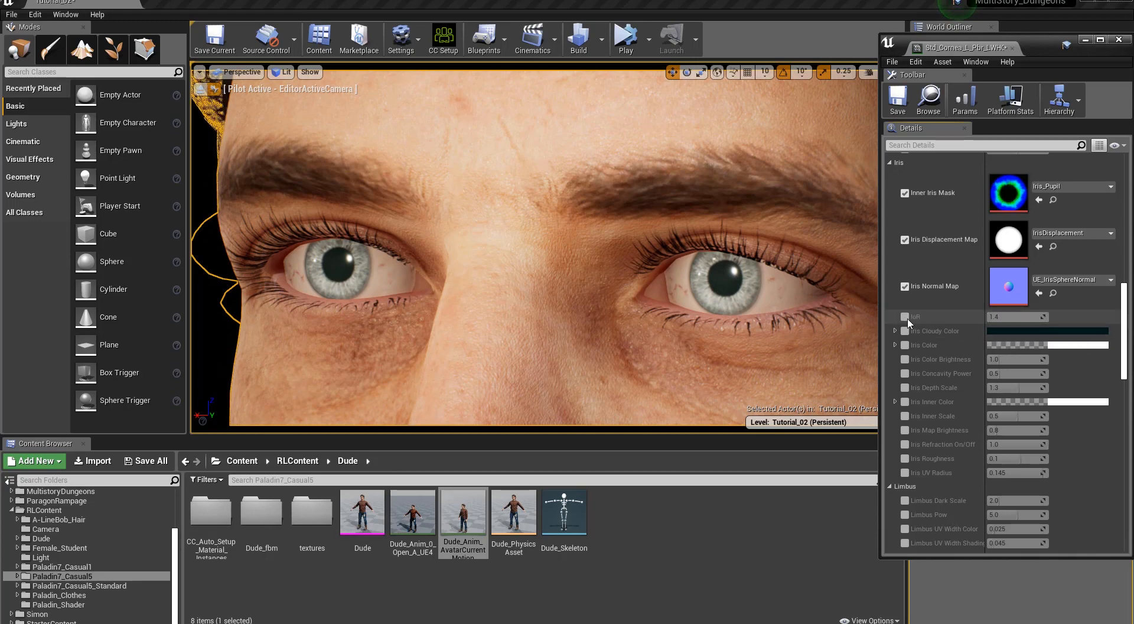
Enable IoR, compare the eye with the parameter on and off at about 6.2, and reset it to 1.4.
left_click(905, 318)
left_click_drag(1001, 317, 1037, 317)
left_click(905, 317)
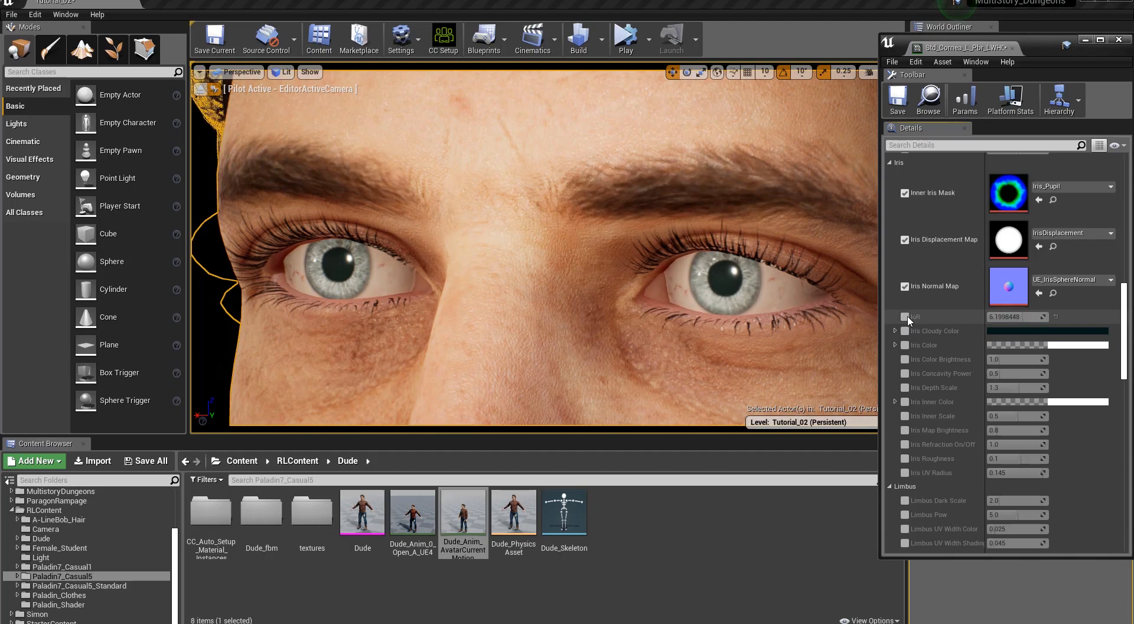
left_click(905, 317)
left_click(1056, 317)
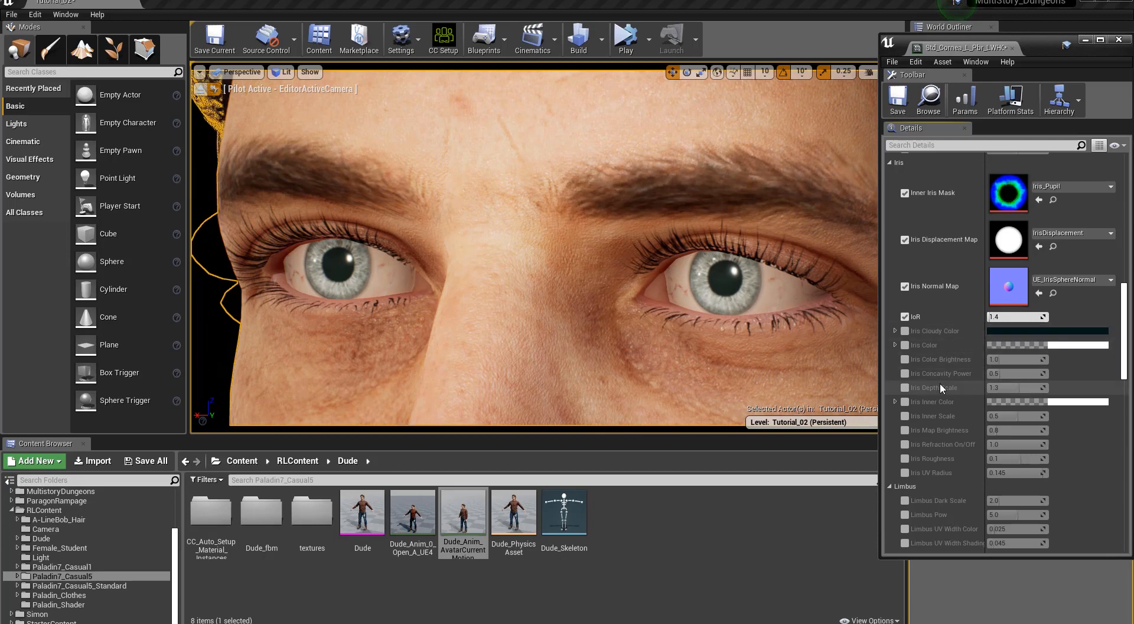
Enable Iris Depth Scale, test it at 2.5 and about 0.95, and reset it to its default of 1.3.
left_click(905, 387)
left_click_drag(988, 387, 1048, 388)
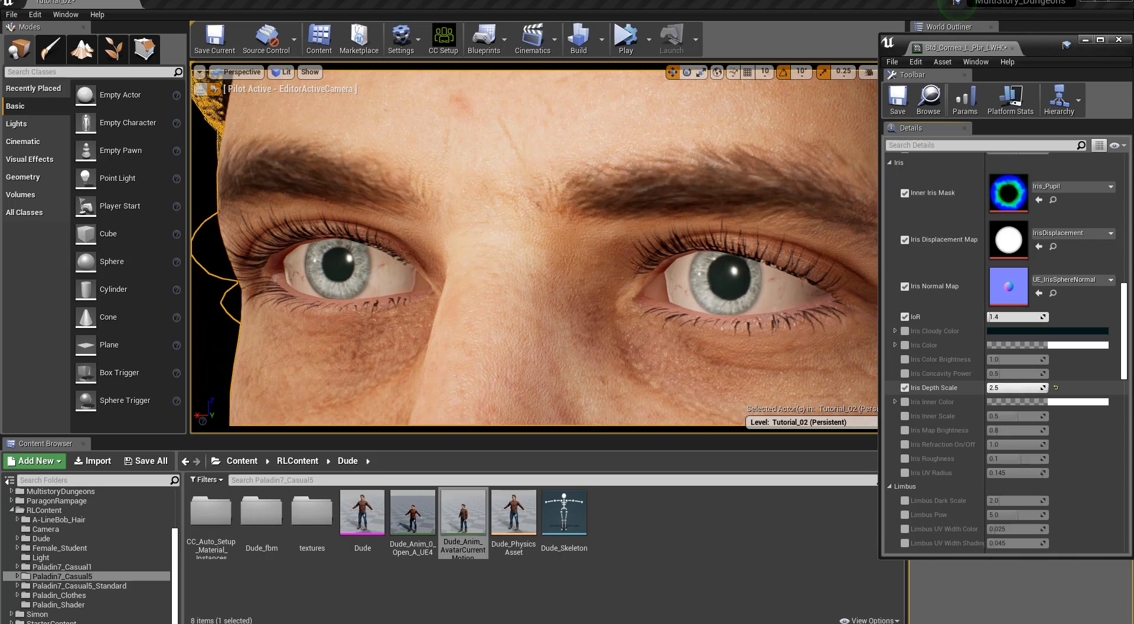
left_click_drag(1048, 388, 1012, 388)
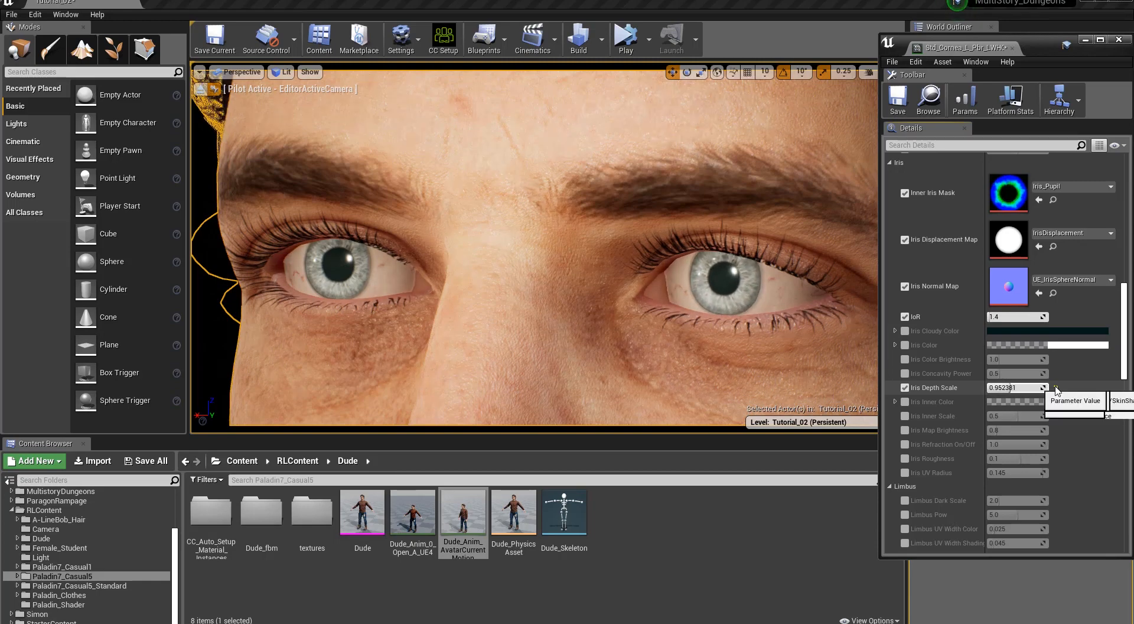
left_click(1055, 388)
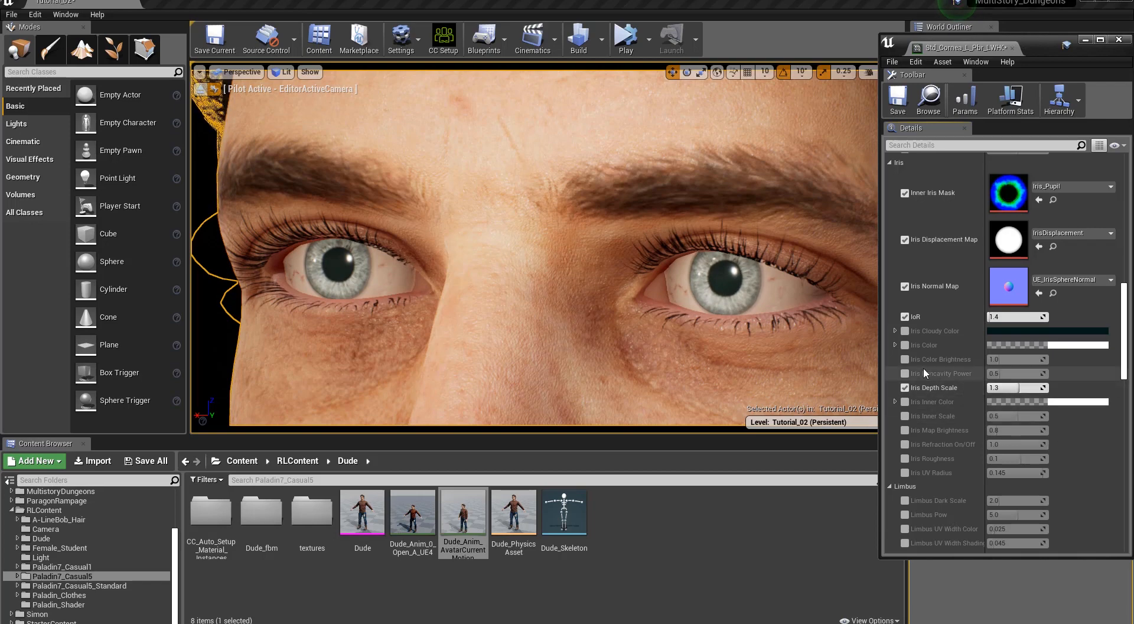
Enable Iris Color Brightness and Iris Color, test brightness at about 0.57 with pink, green and near-white tints, and reset both to their defaults.
left_click(904, 359)
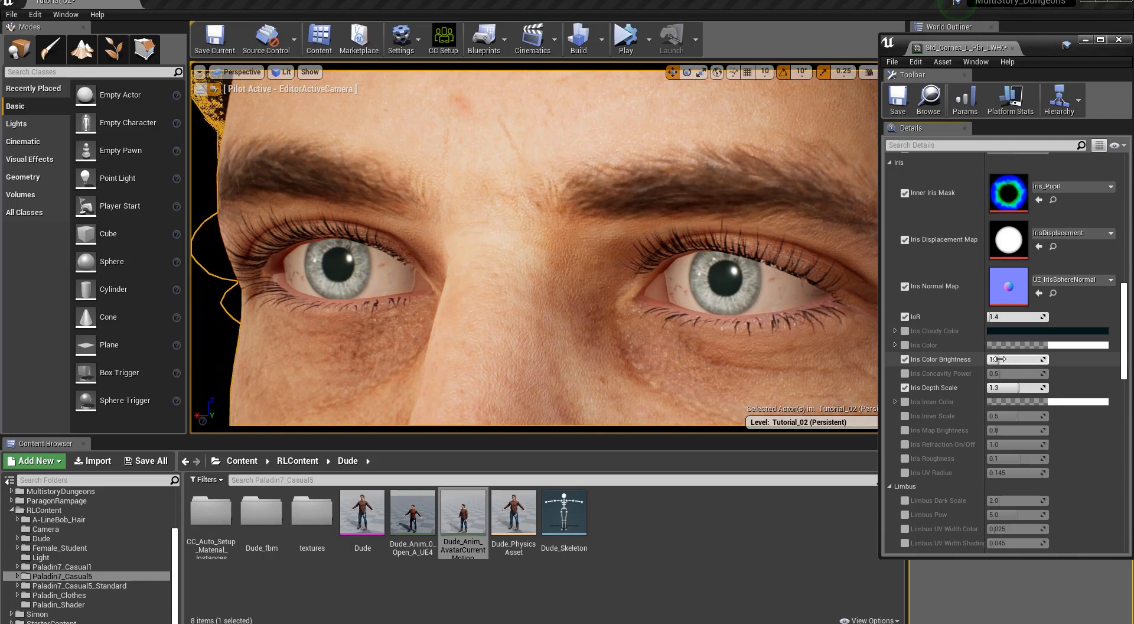
mouse_move(1013, 359)
left_mouse_down()
mouse_move(1040, 359)
mouse_move(994, 359)
left_mouse_up()
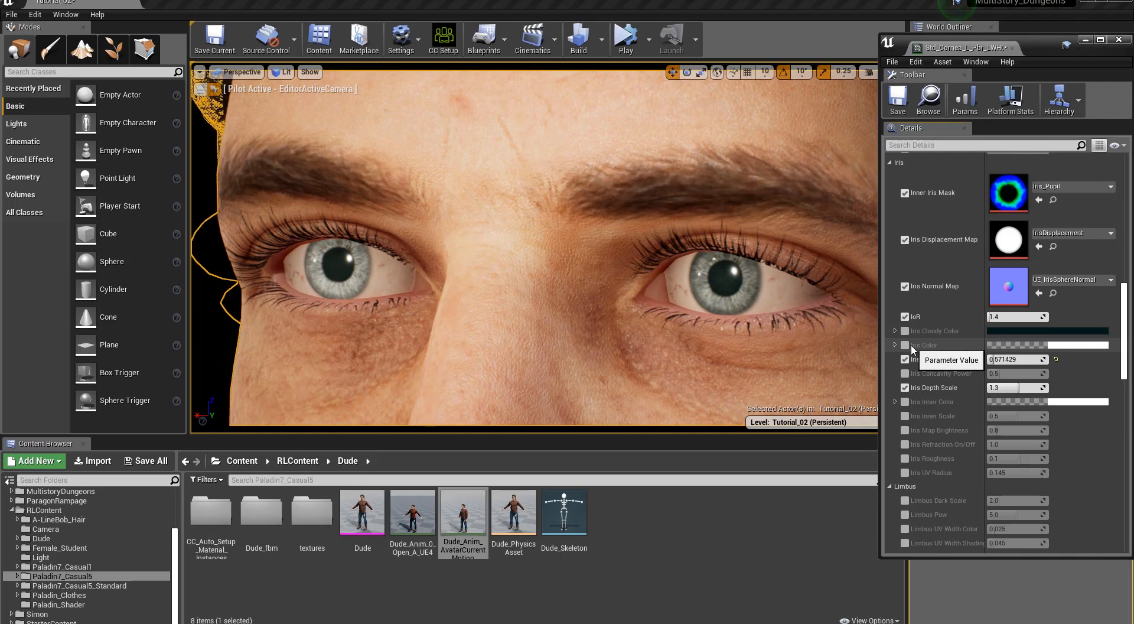
left_click(1061, 345)
left_click(930, 405)
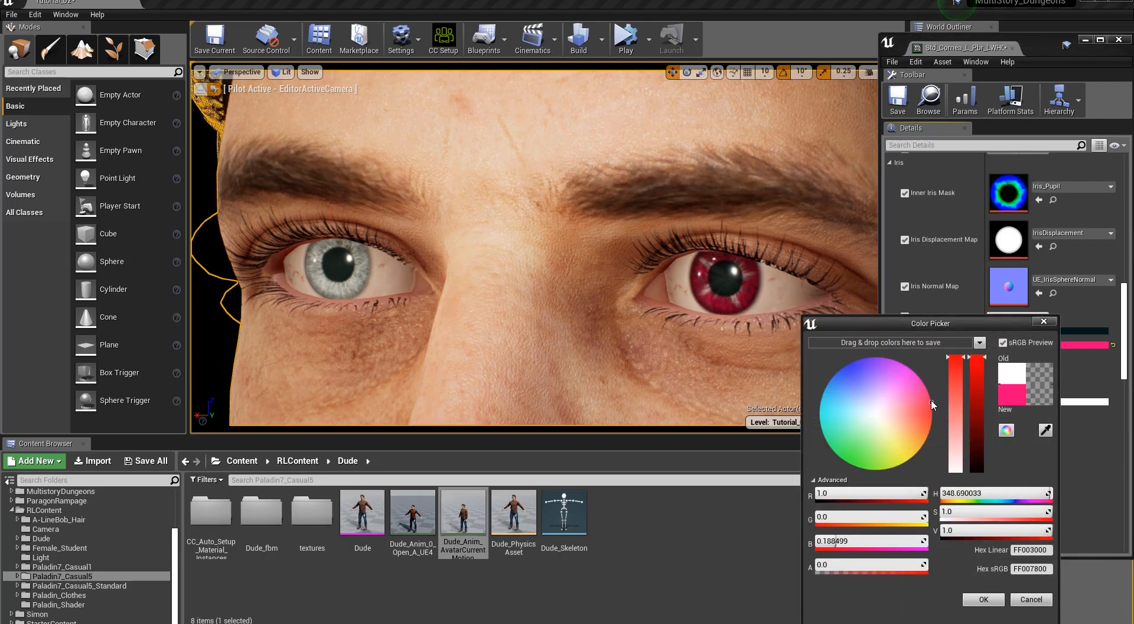
left_click(908, 412)
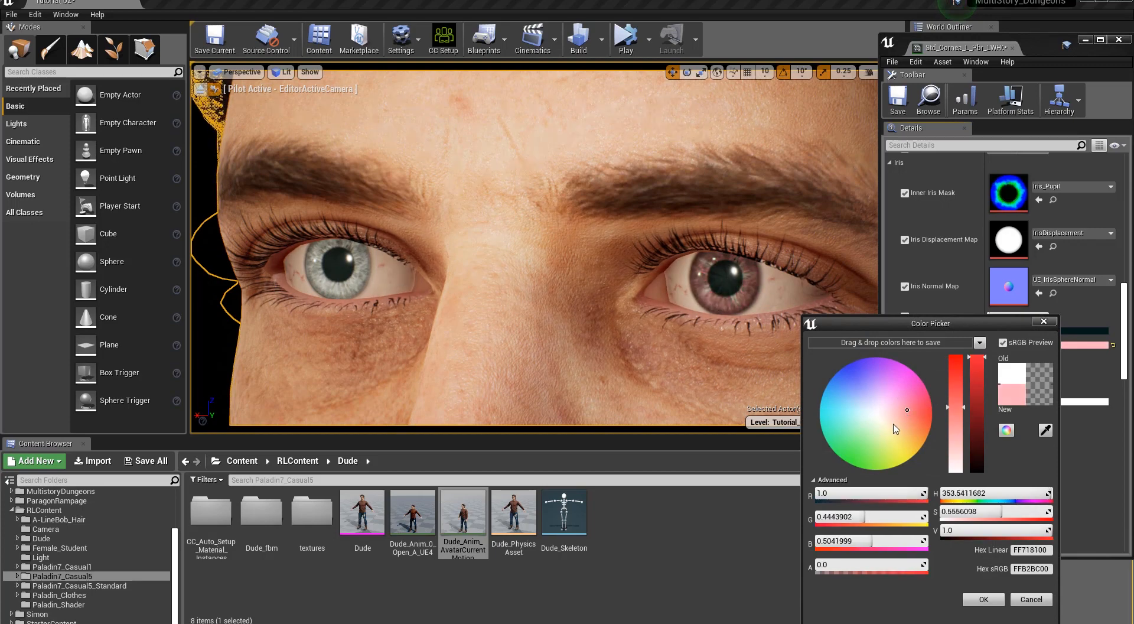
left_click(876, 433)
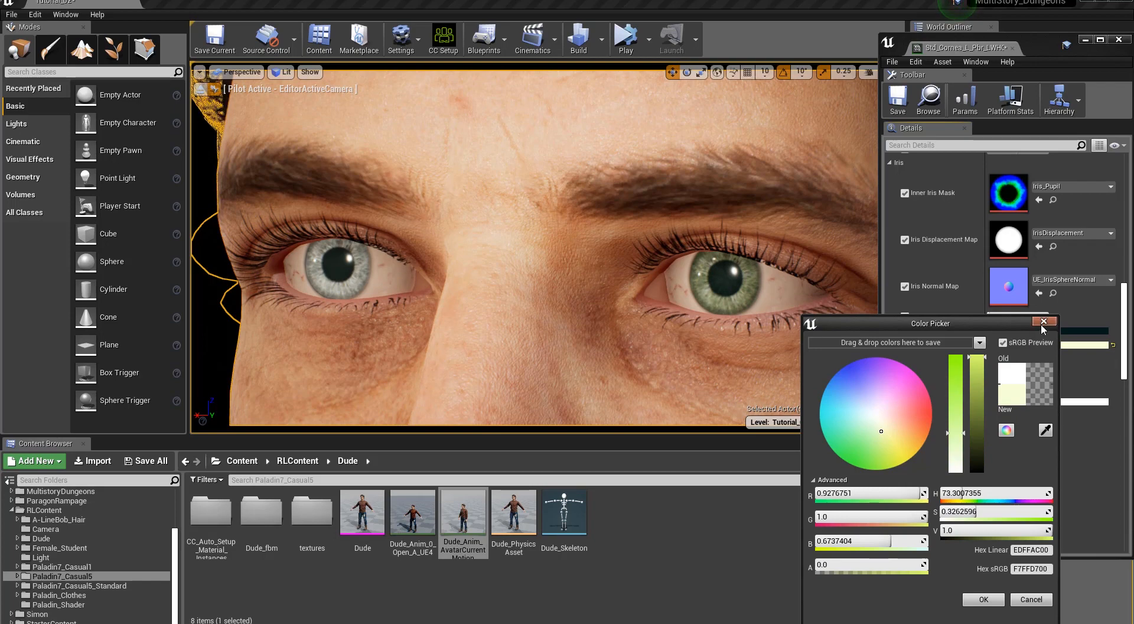
left_click(882, 414)
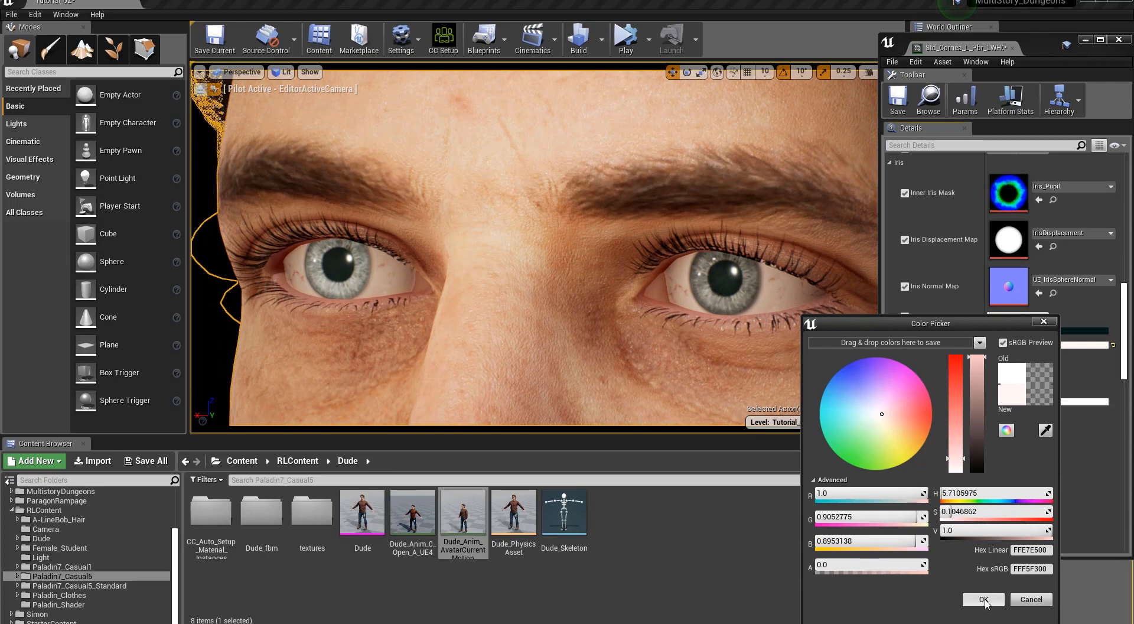
left_click(983, 600)
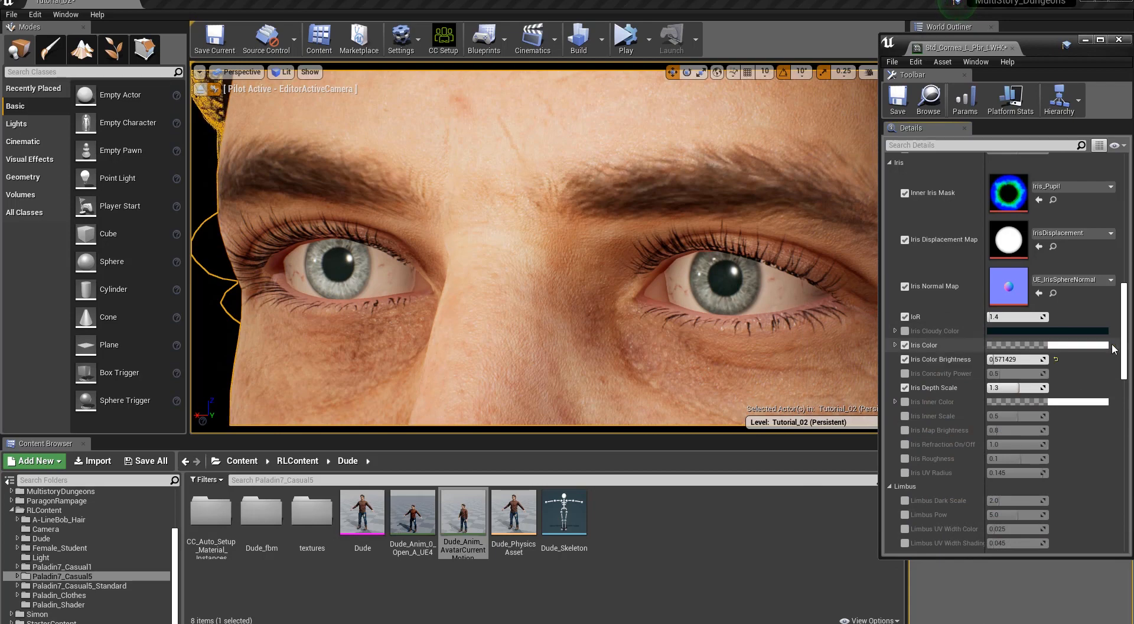
left_click(1055, 359)
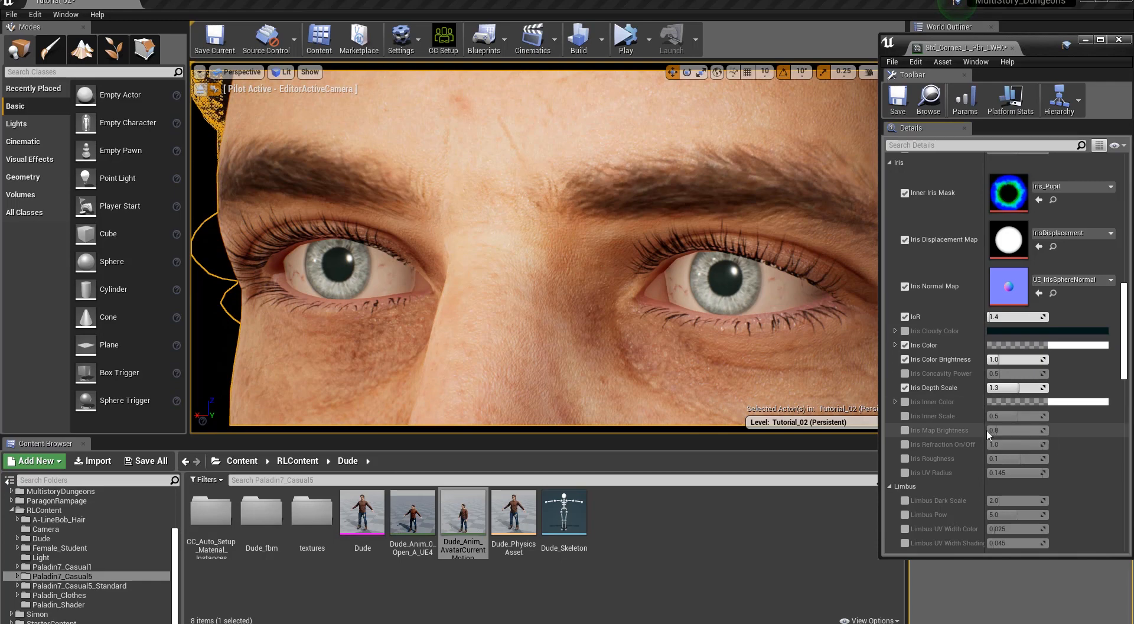
Enable Iris Concavity Power, test it at about 0.3, and reset it to its default of 0.5.
left_click(905, 373)
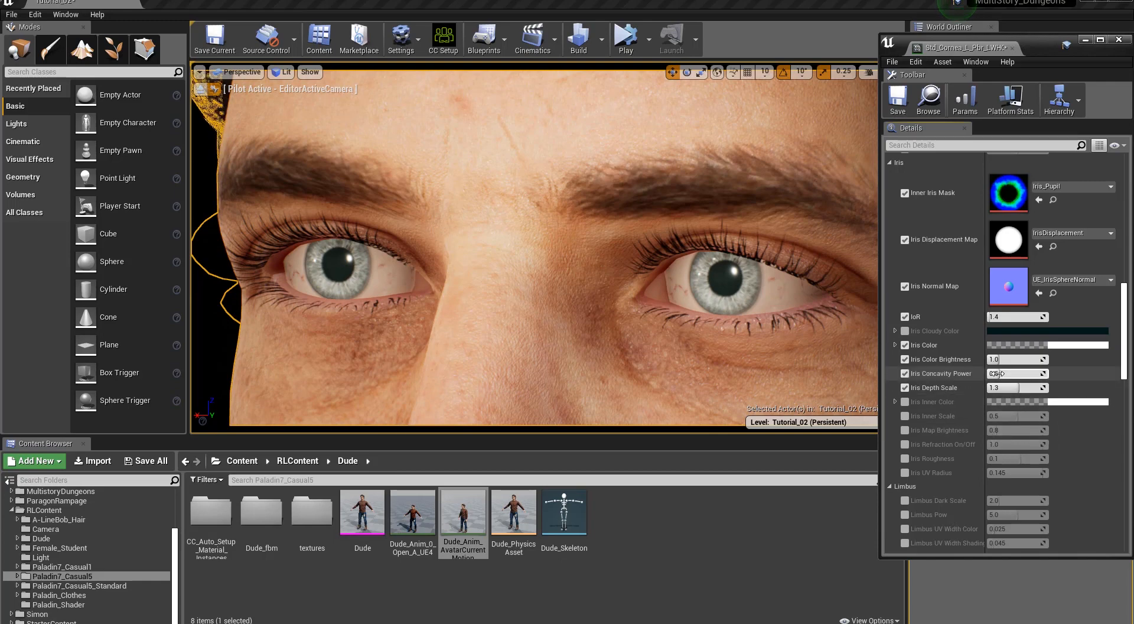
mouse_move(997, 374)
left_mouse_down()
mouse_move(1048, 374)
mouse_move(992, 374)
left_mouse_up()
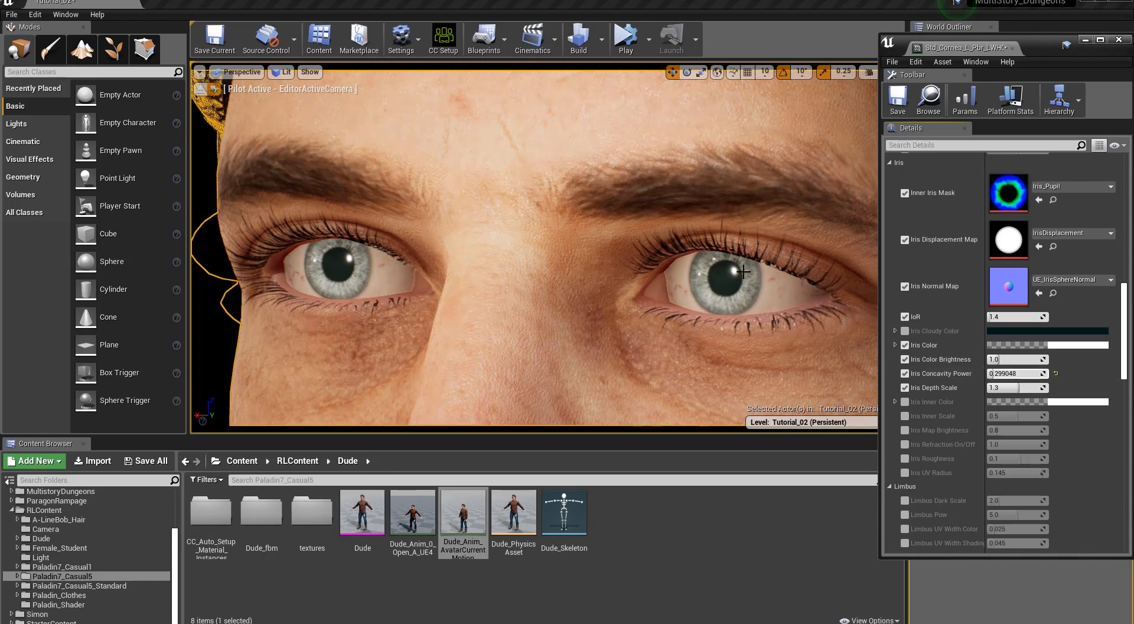
left_click(1055, 373)
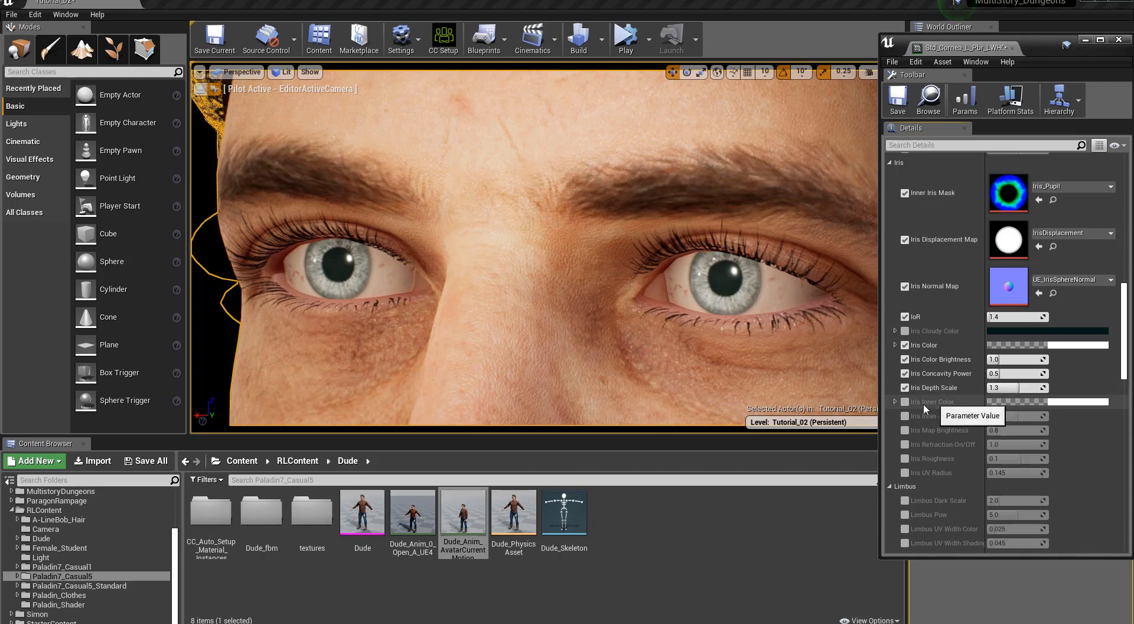
Set the Iris Inner Color to a vivid pink, sRGB hex FF009200.
left_click(1062, 404)
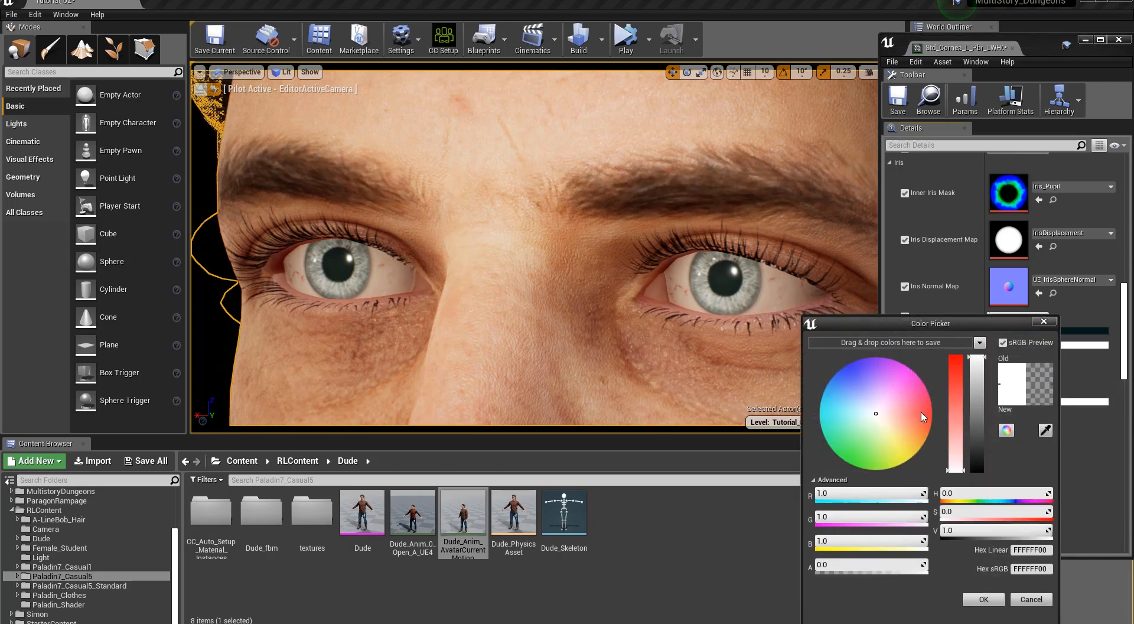
left_click(921, 413)
left_click_drag(919, 413, 932, 397)
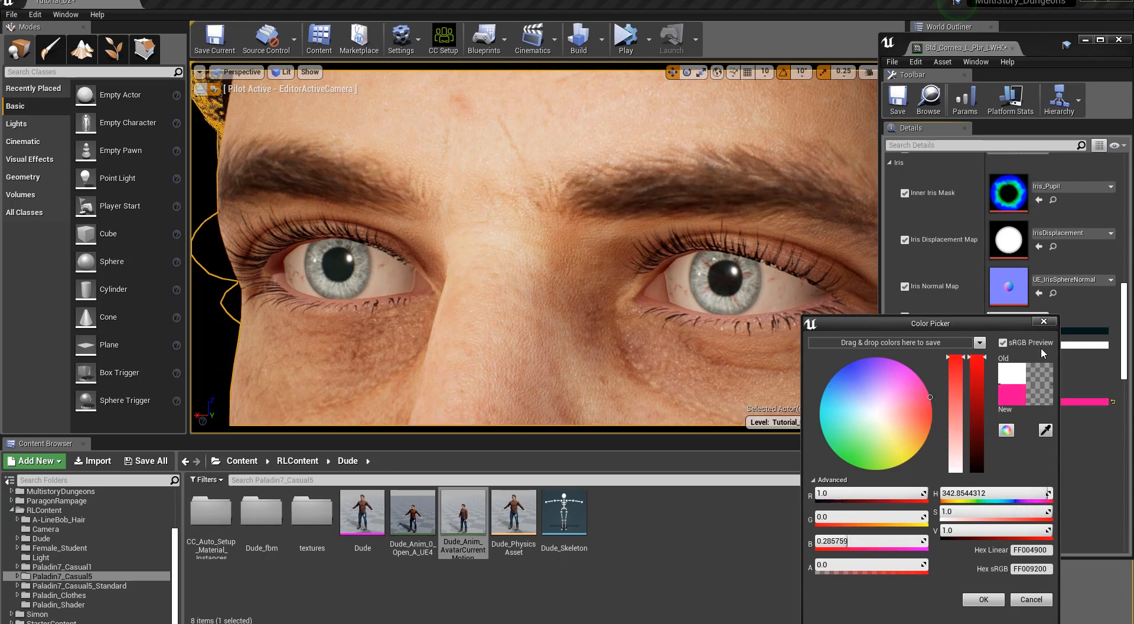
left_click(1043, 322)
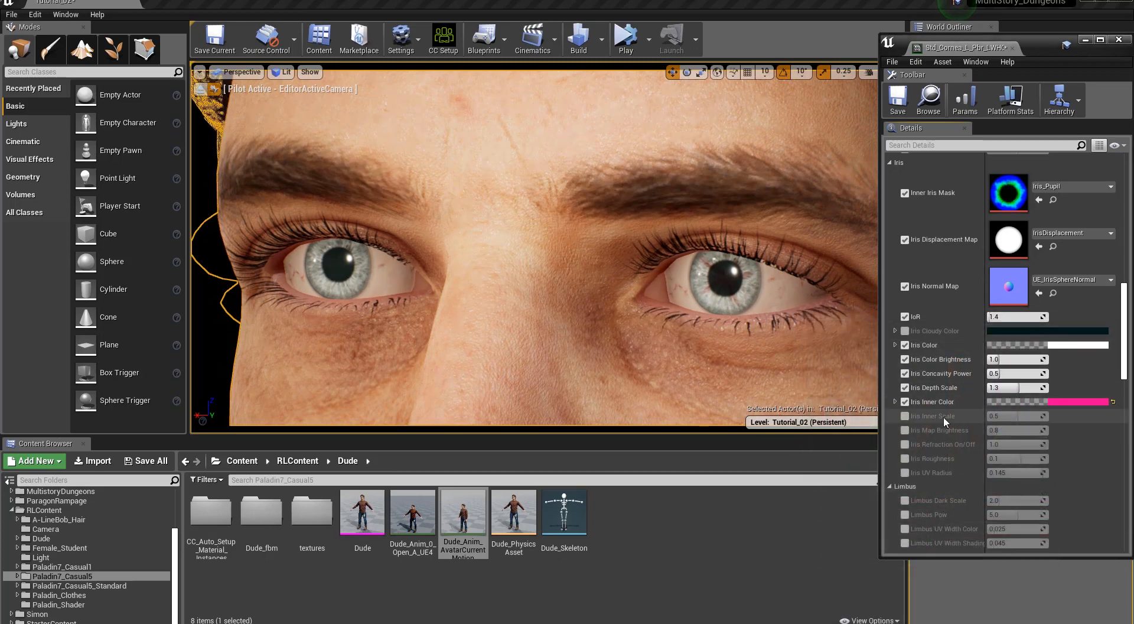
Enable Iris Inner Scale, test a higher value, and reset both Iris Inner Scale and Iris Inner Color to their defaults.
left_click(905, 416)
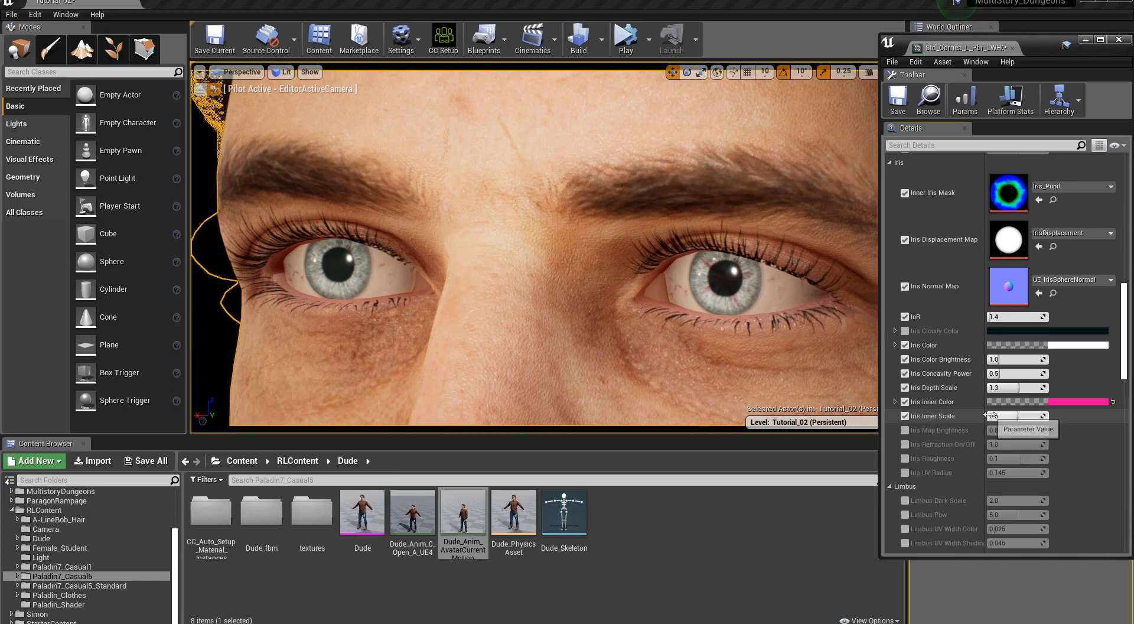
left_click_drag(1014, 416, 1038, 416)
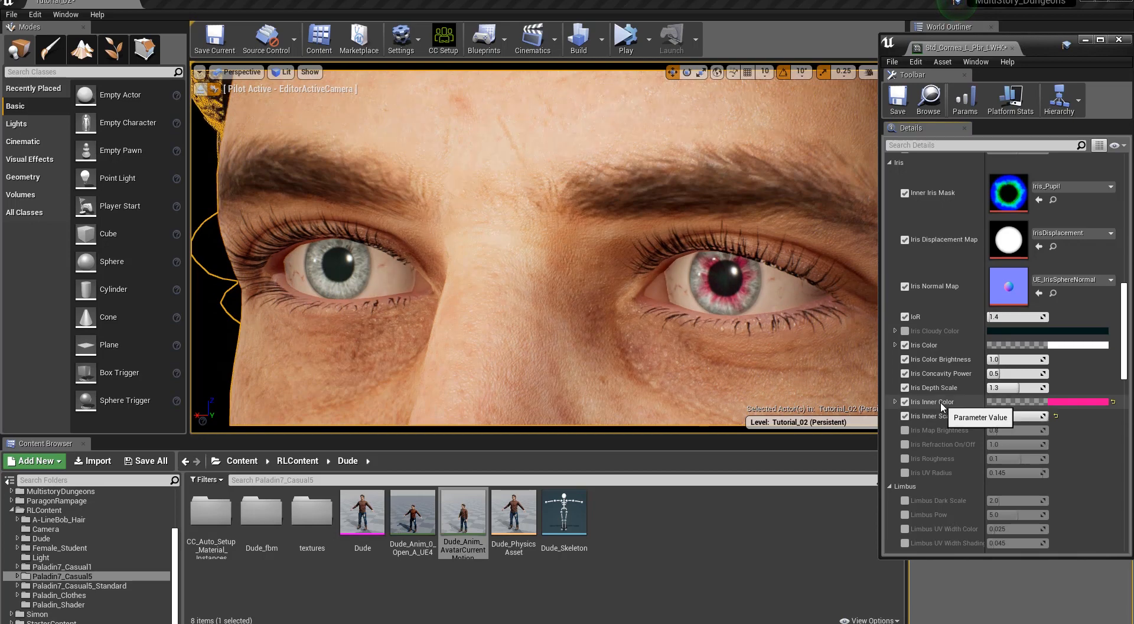
left_click(1056, 417)
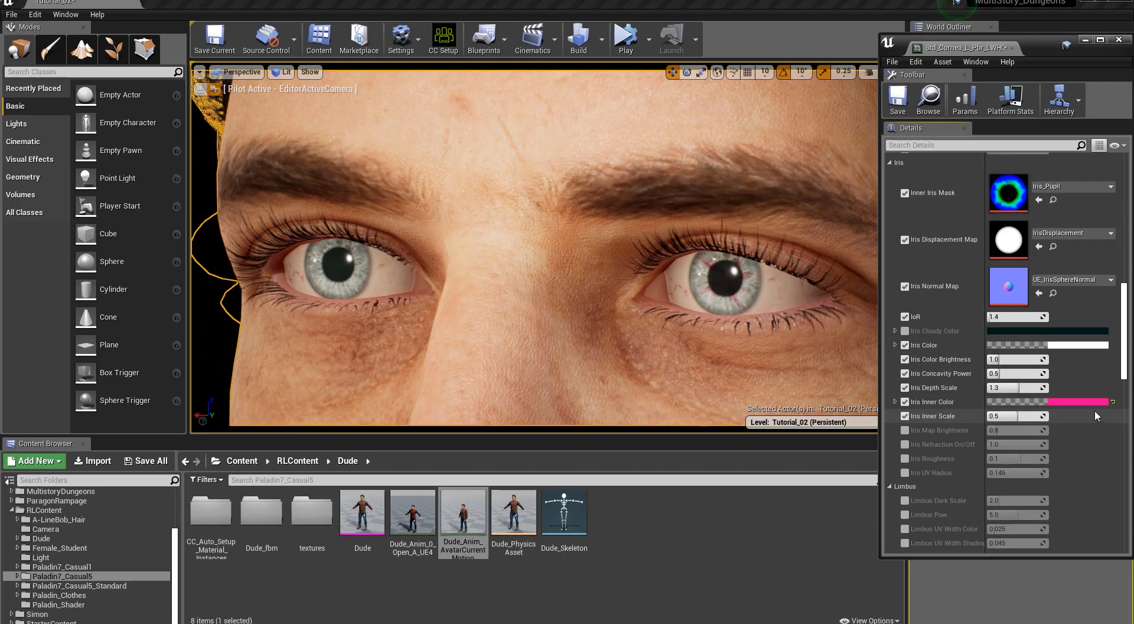
left_click(1114, 401)
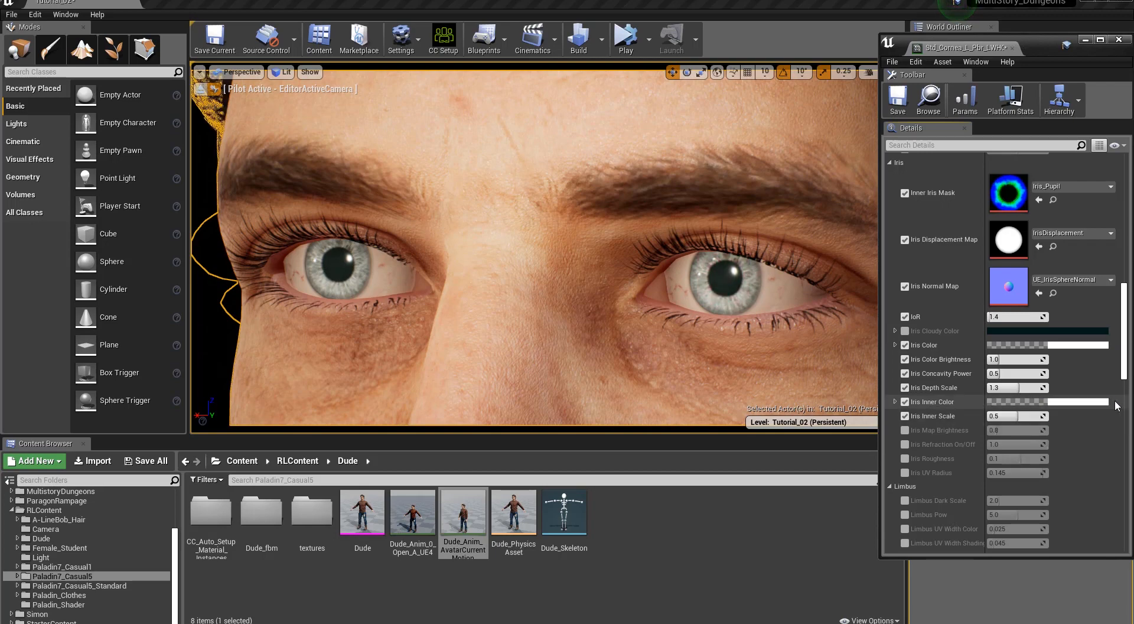
Test green tints of varying brightness and saturation on Iris Inner Color, and reset it to its default white.
left_click(1090, 403)
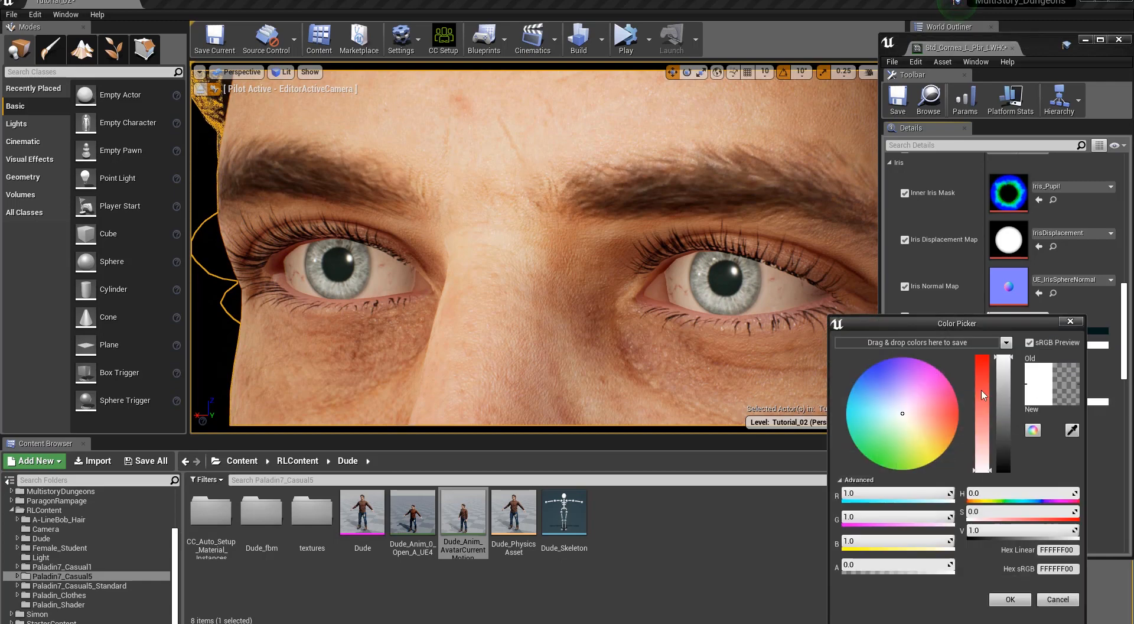
left_click(895, 428)
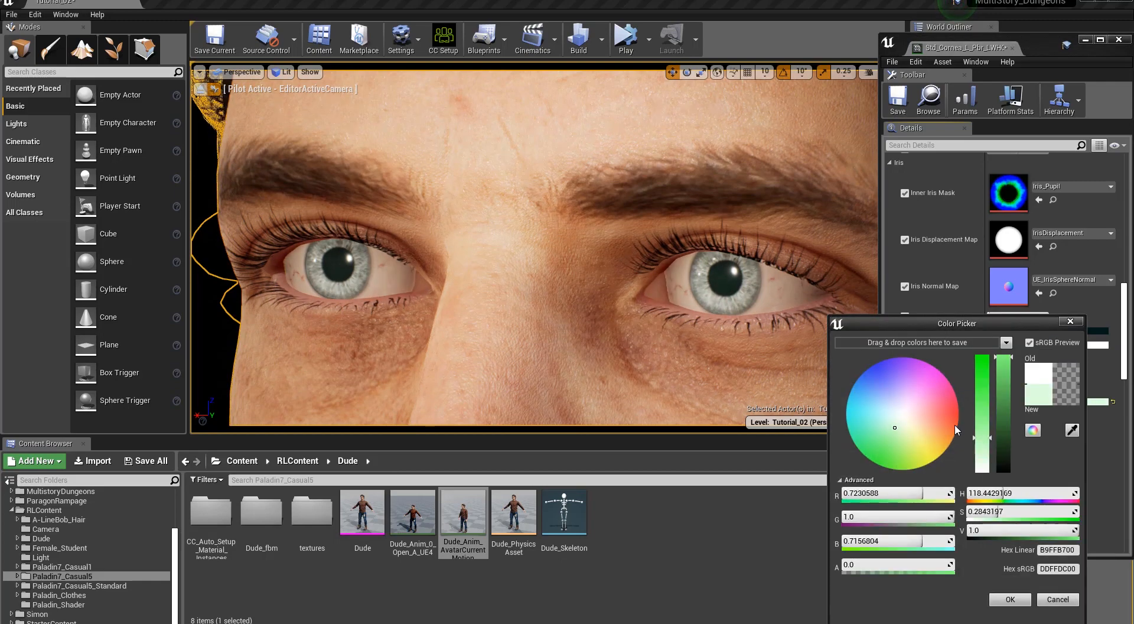
mouse_move(1000, 419)
left_mouse_down()
mouse_move(1002, 453)
mouse_move(1002, 441)
left_mouse_up()
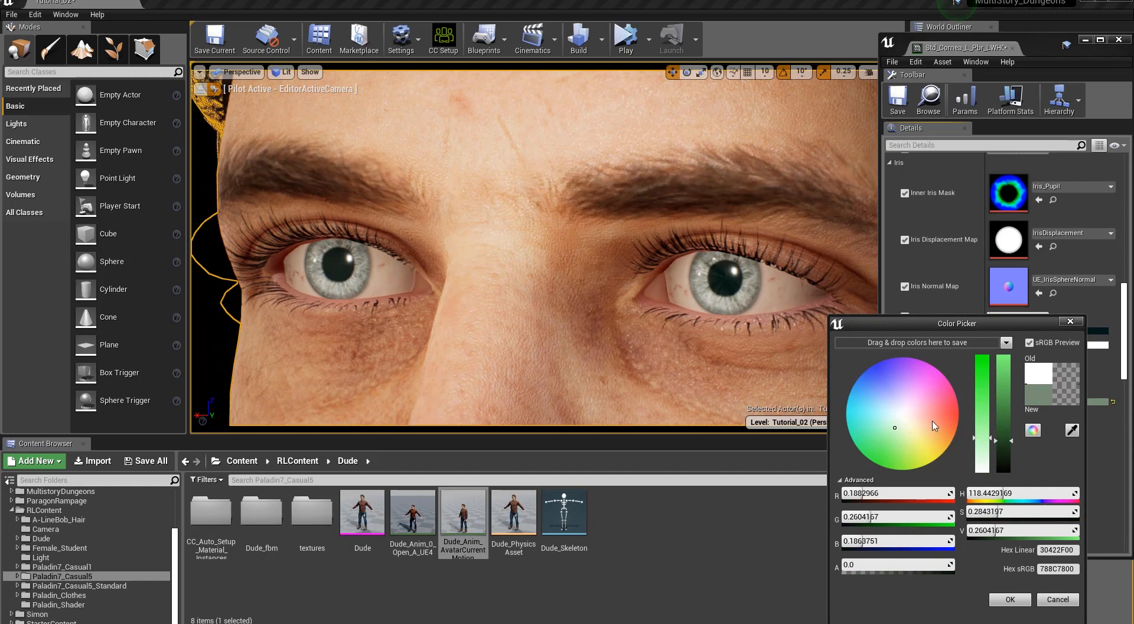
mouse_move(902, 443)
left_mouse_down()
mouse_move(893, 450)
mouse_move(932, 448)
mouse_move(910, 461)
left_mouse_up()
left_click(1003, 423)
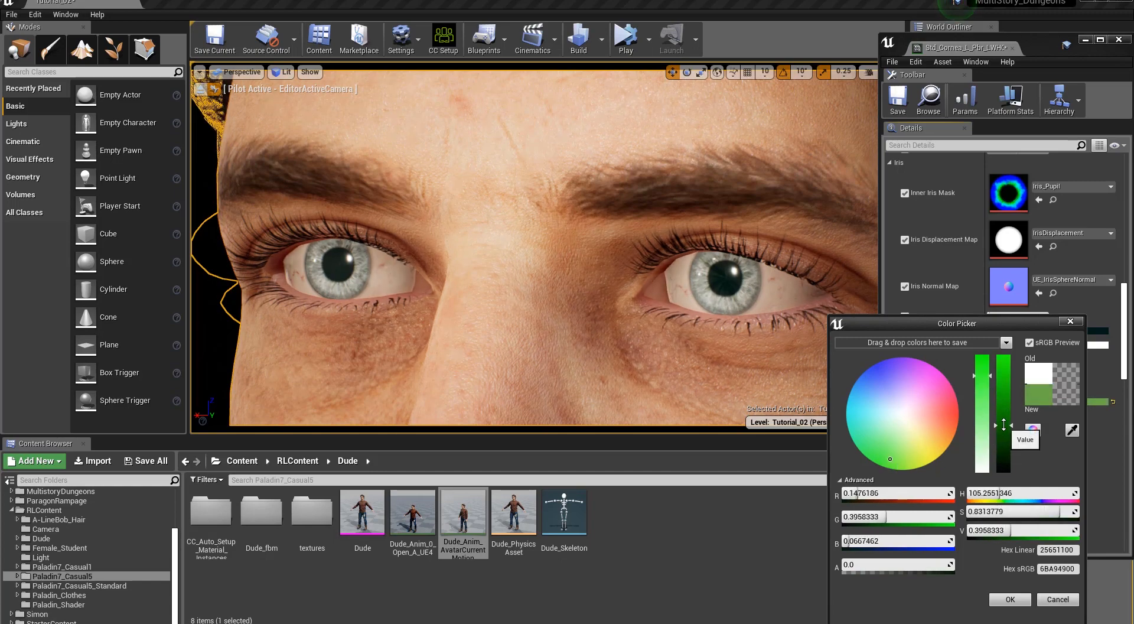
left_click(1070, 321)
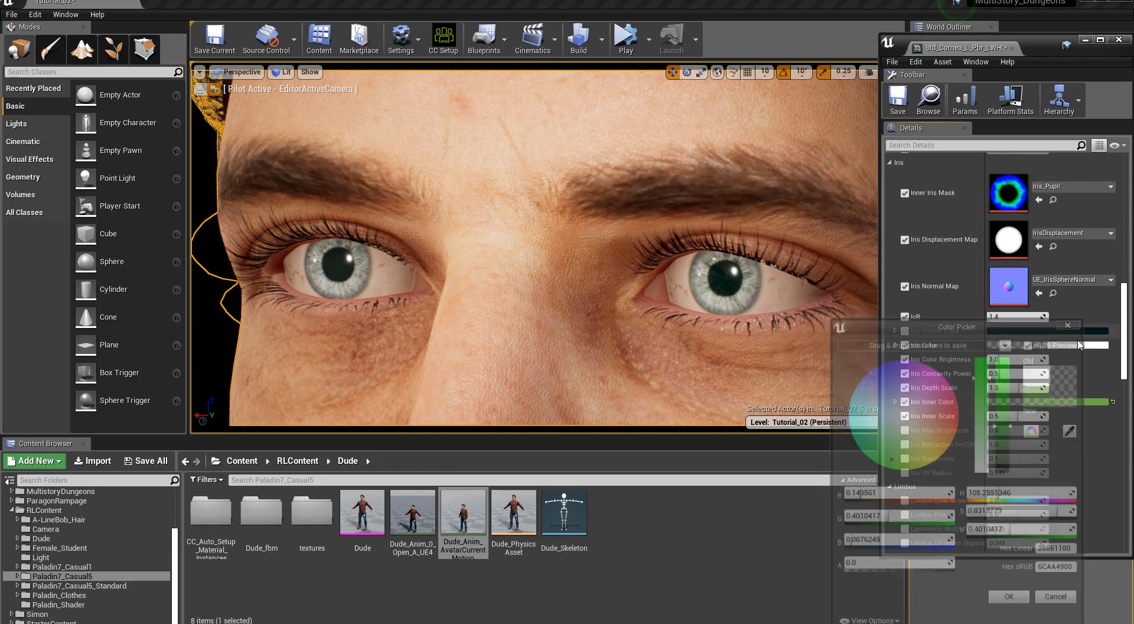
left_click(1113, 404)
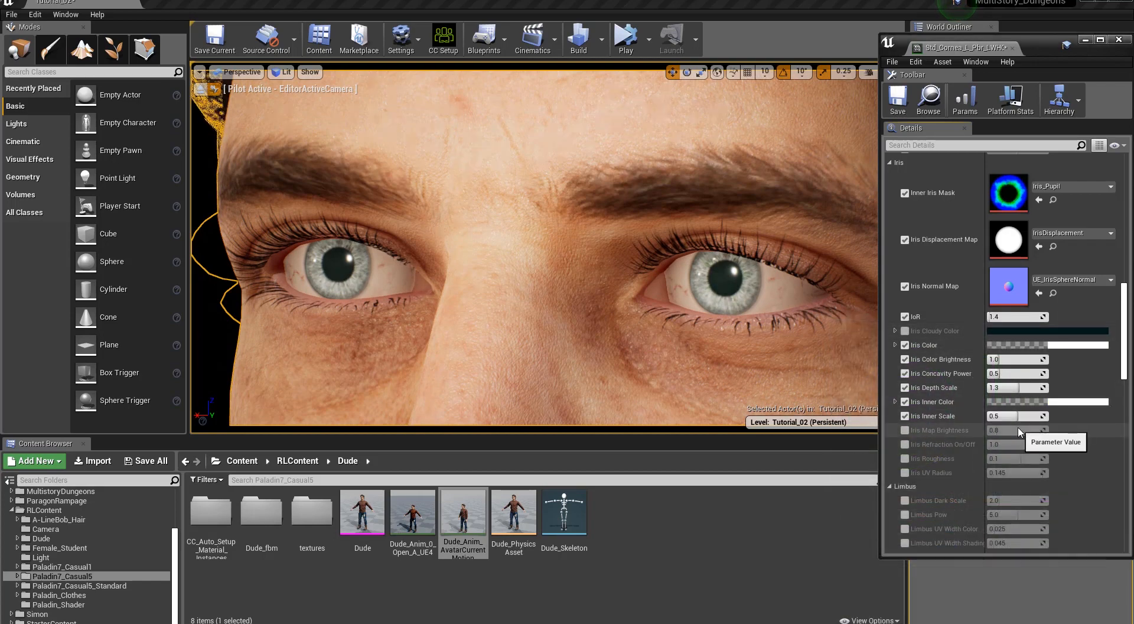
Enable Iris Cloudy Color, test a brownish tint, sRGB hex 7C7058FF, and reset it to its default.
left_click(1005, 332)
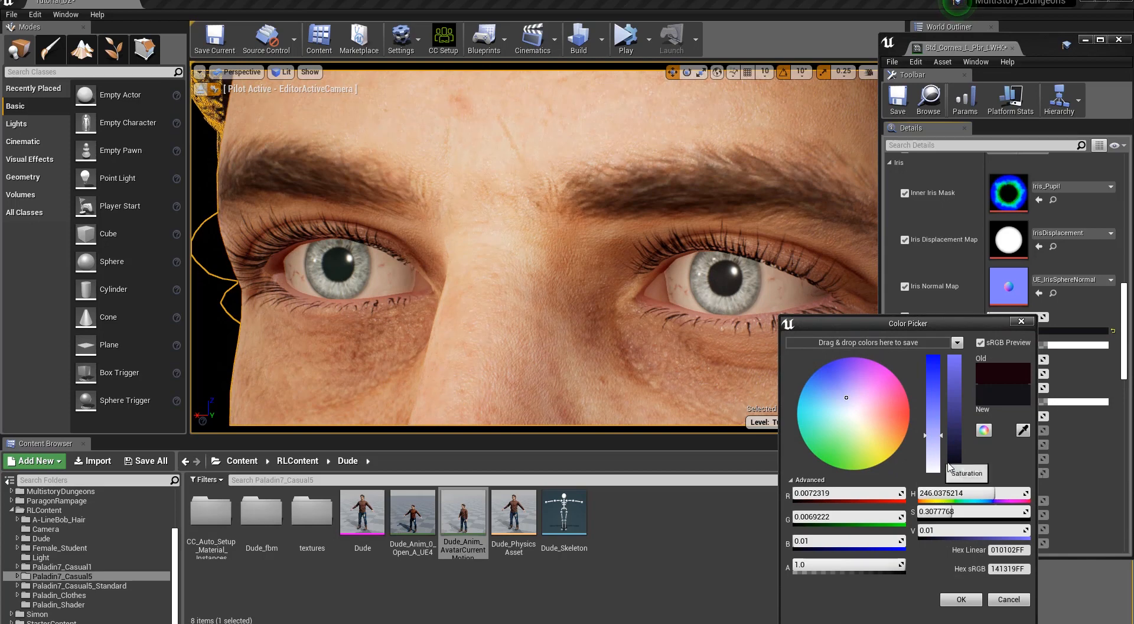
left_click_drag(952, 458, 877, 430)
left_click(890, 410)
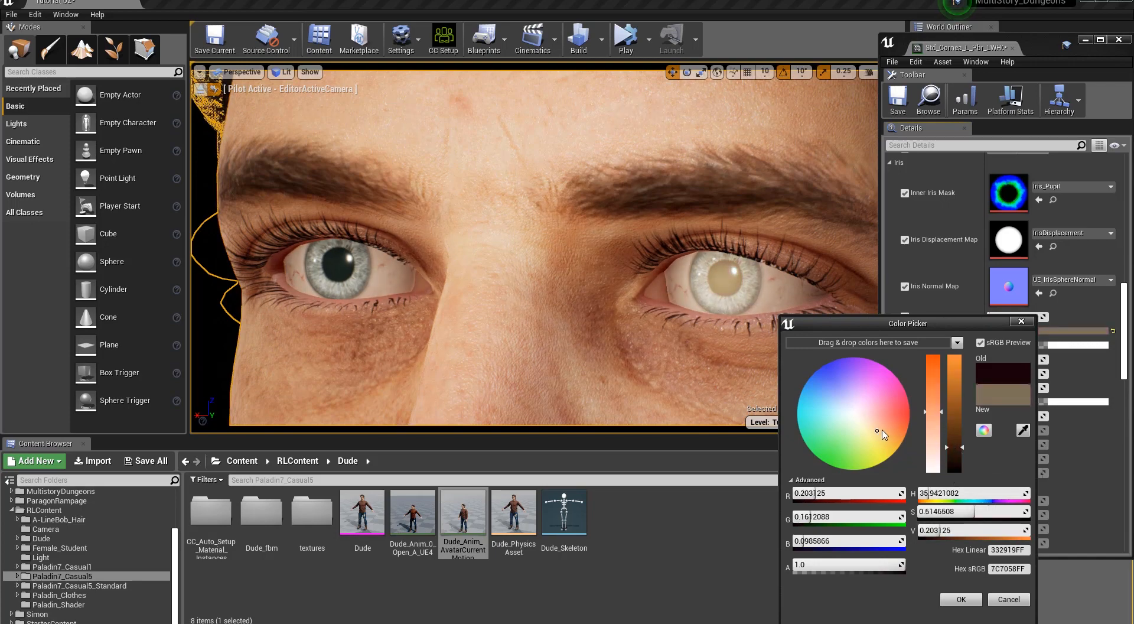
left_click(1021, 326)
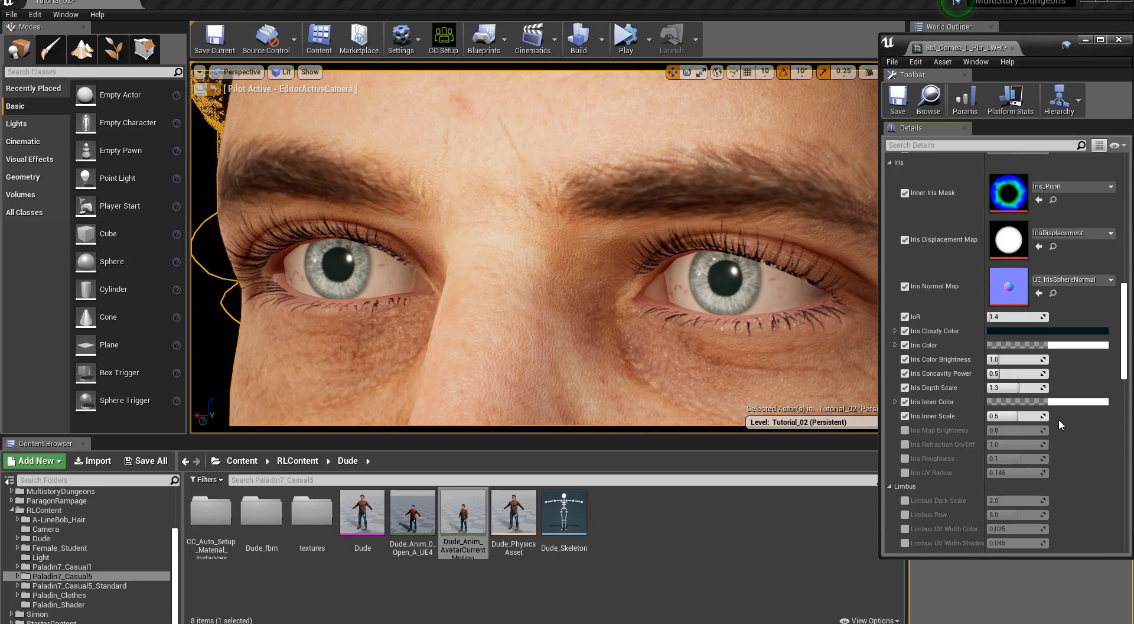
Enable Iris Roughness, test it at about 0.37 and -0.52, and reset it to its default of 0.1.
left_click(904, 458)
mouse_move(991, 463)
left_mouse_down()
mouse_move(1037, 462)
mouse_move(1002, 459)
left_mouse_up()
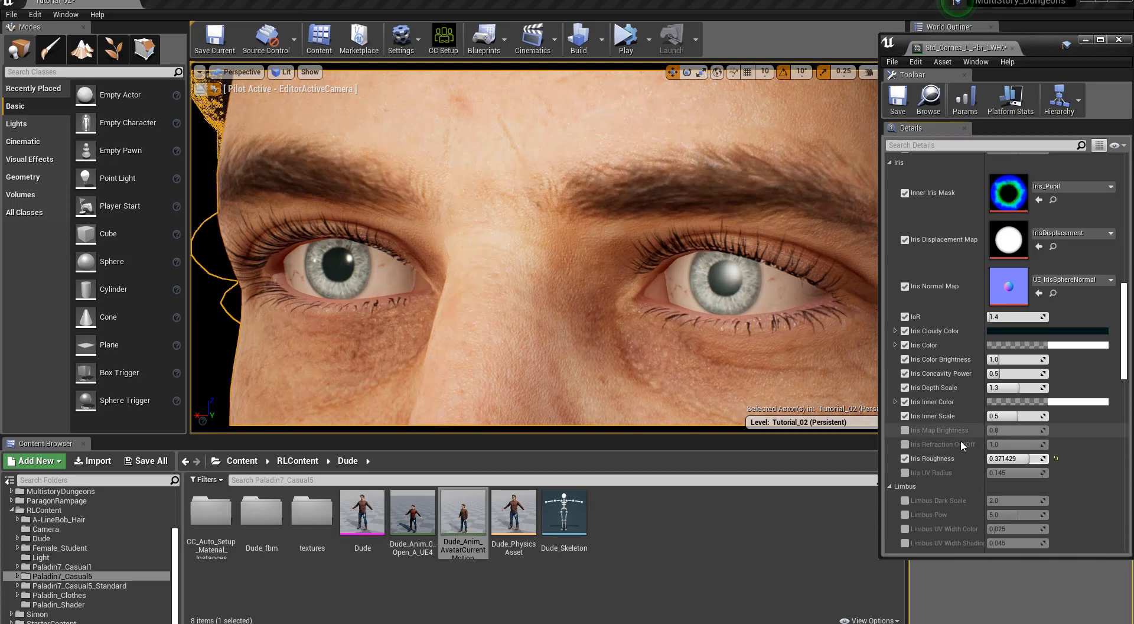
left_click_drag(1005, 456, 1007, 458)
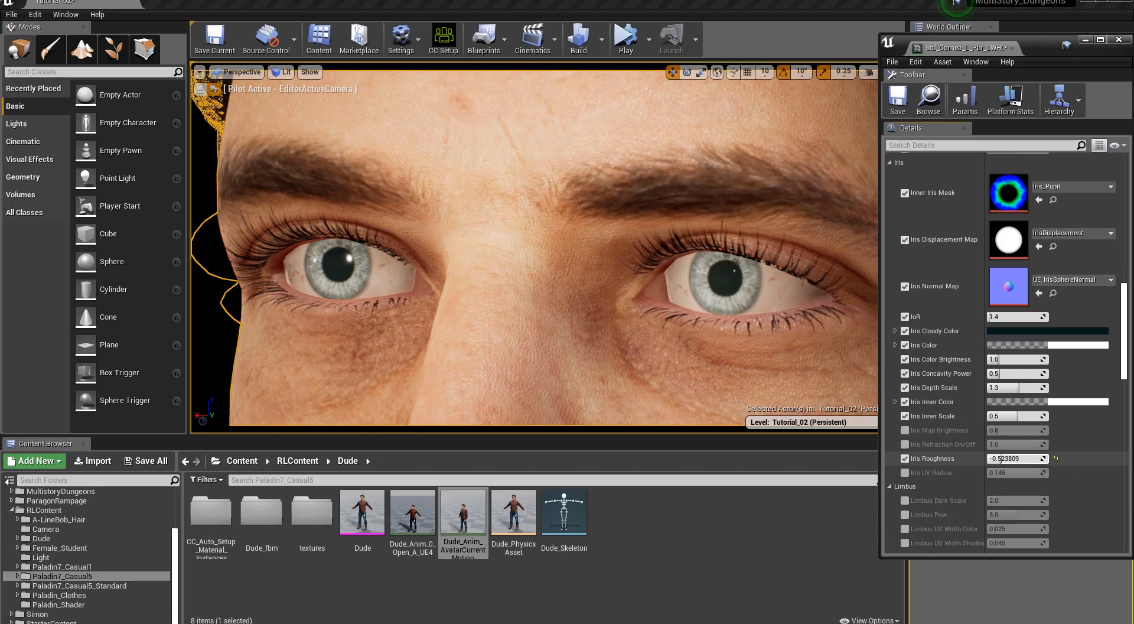
left_click(1055, 457)
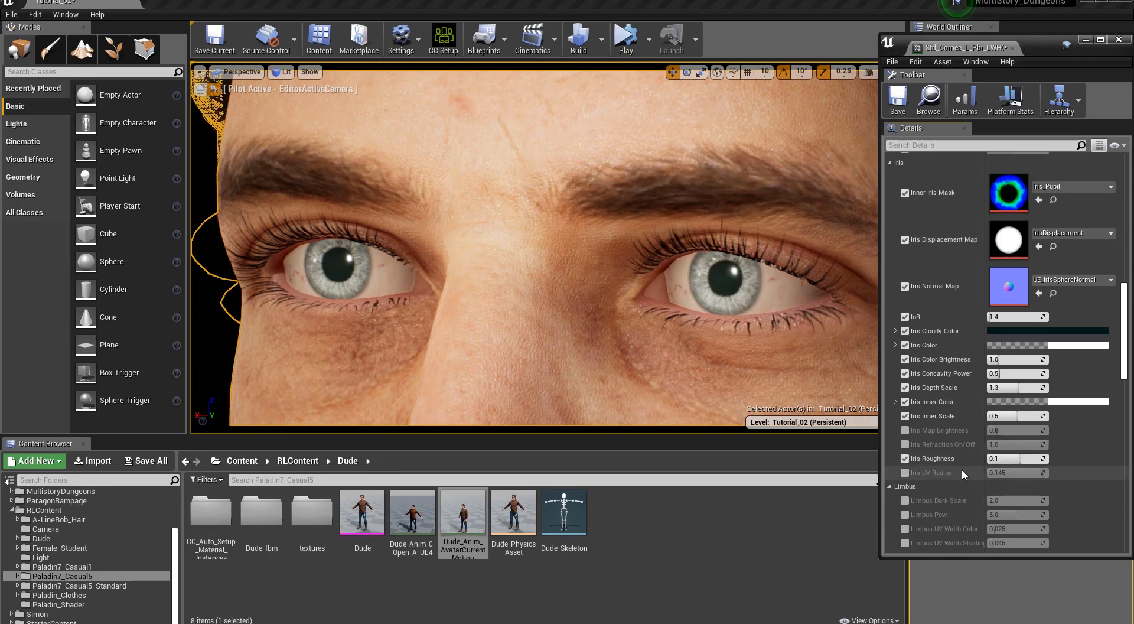
Enable Iris UV Radius, test different radii including about 0.154, and reset it to its default of 0.145.
left_click(908, 473)
left_click_drag(1004, 474, 1048, 472)
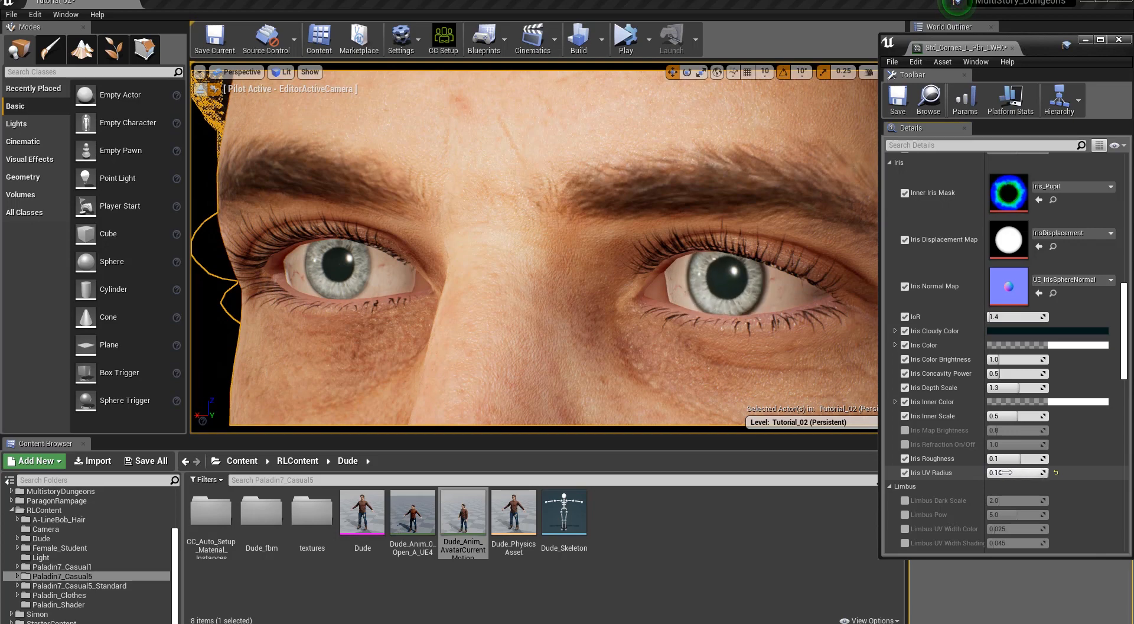
left_click(1057, 472)
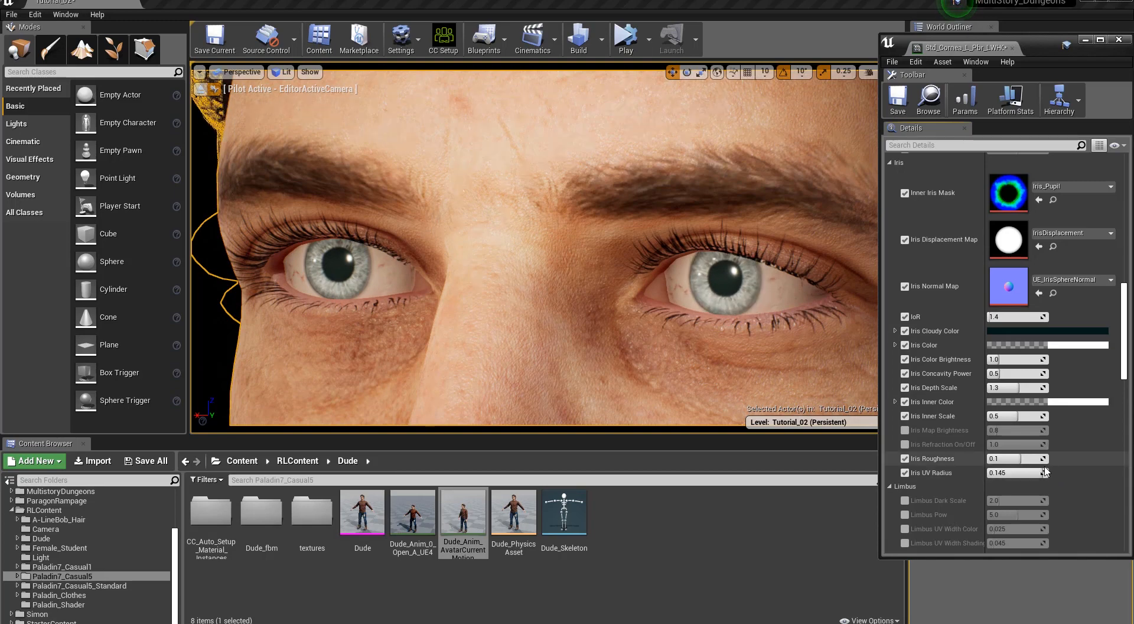
left_click_drag(1022, 473, 1036, 473)
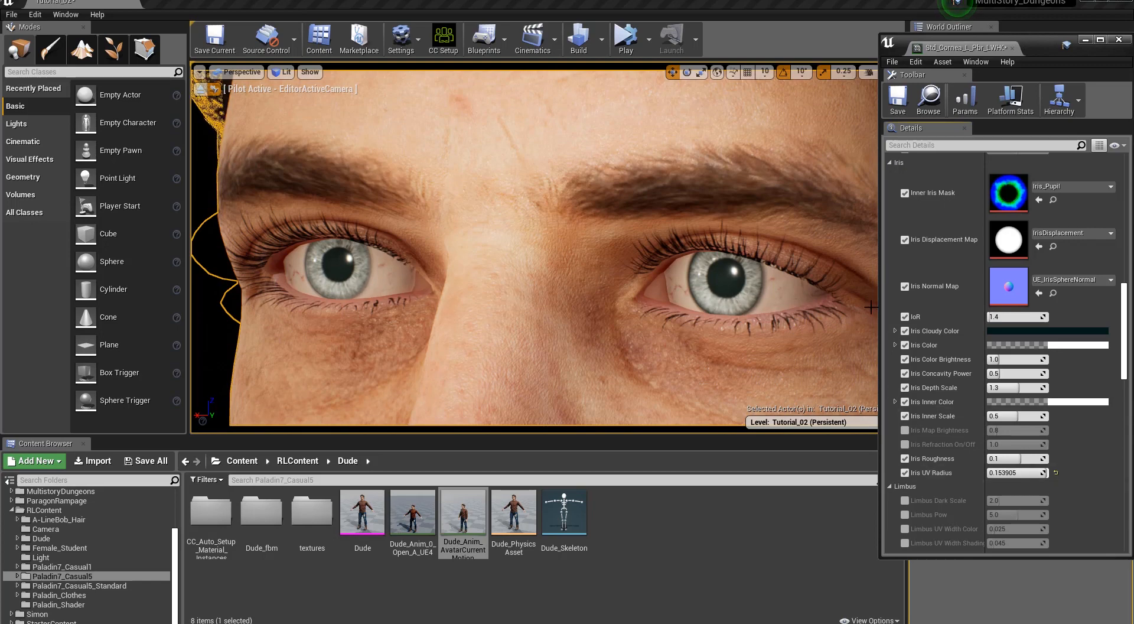
left_click(1056, 471)
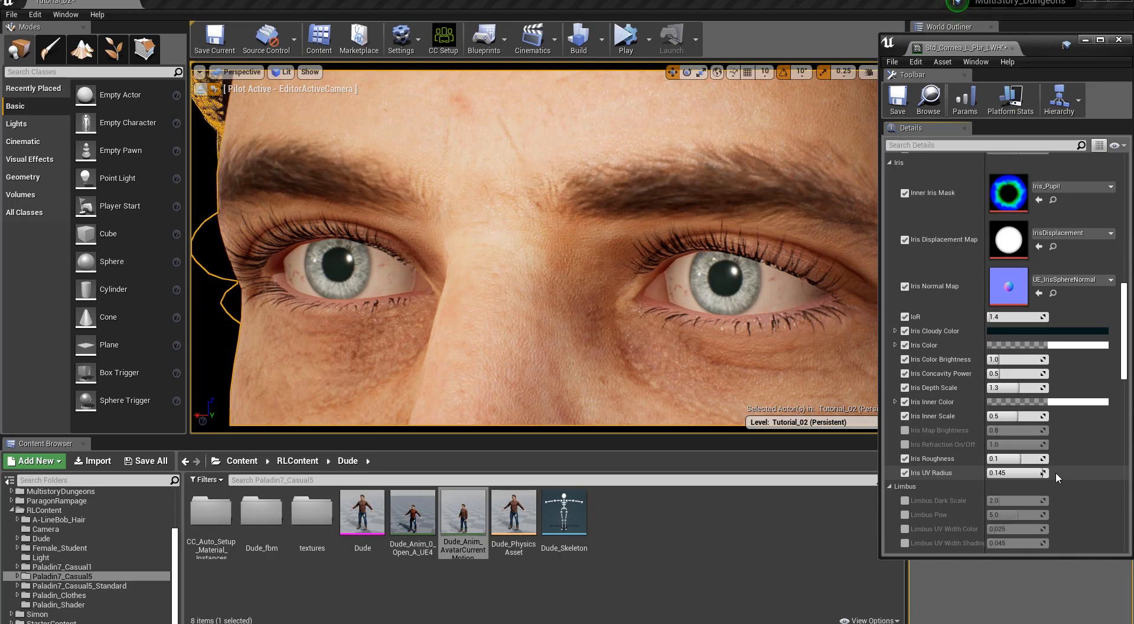
Enable Limbus Dark Scale and raise it to about 7.9 to darken the ring around the iris.
scroll(1080, 459, "down", 3)
scroll(1084, 465, "down", 1)
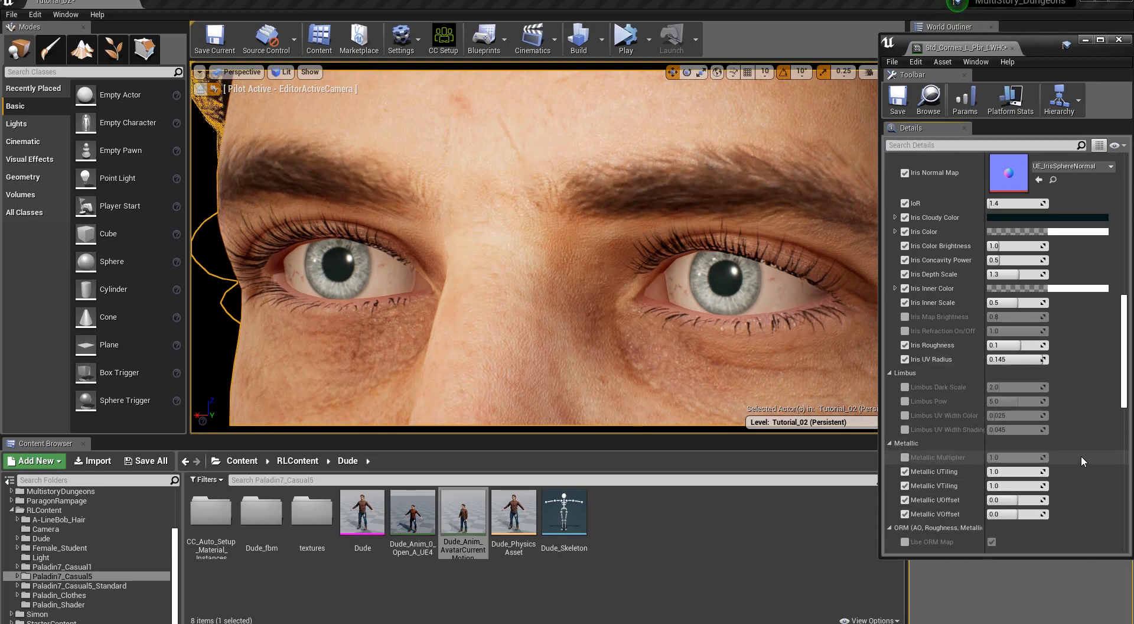
left_click(905, 387)
mouse_move(1016, 387)
left_mouse_down()
mouse_move(1064, 387)
mouse_move(1052, 387)
left_mouse_up()
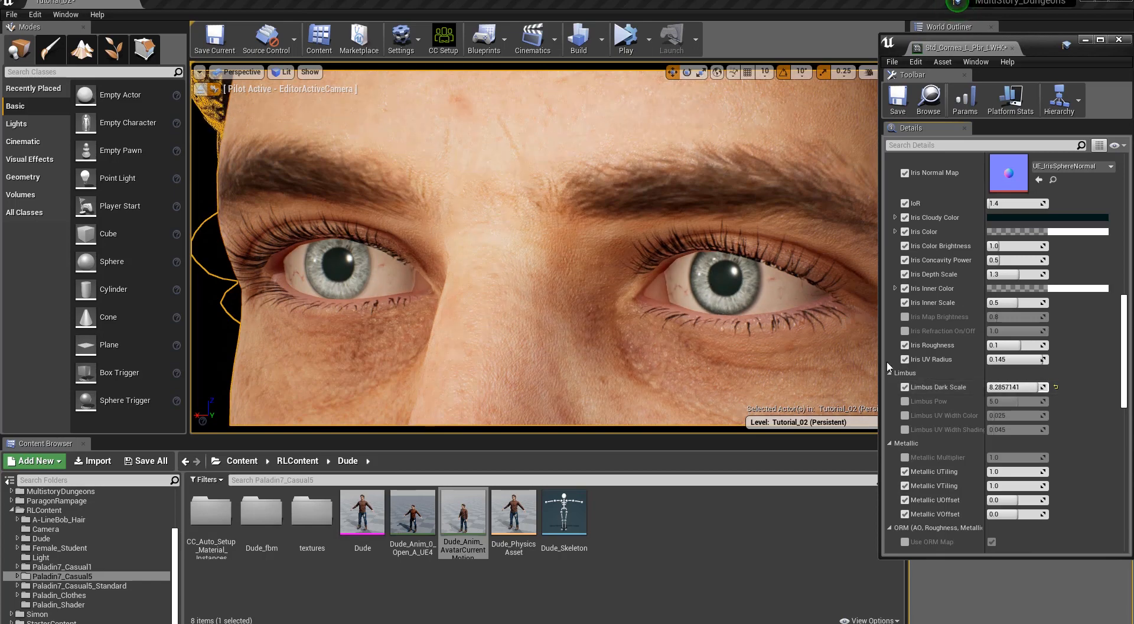
left_click_drag(1010, 387, 1001, 387)
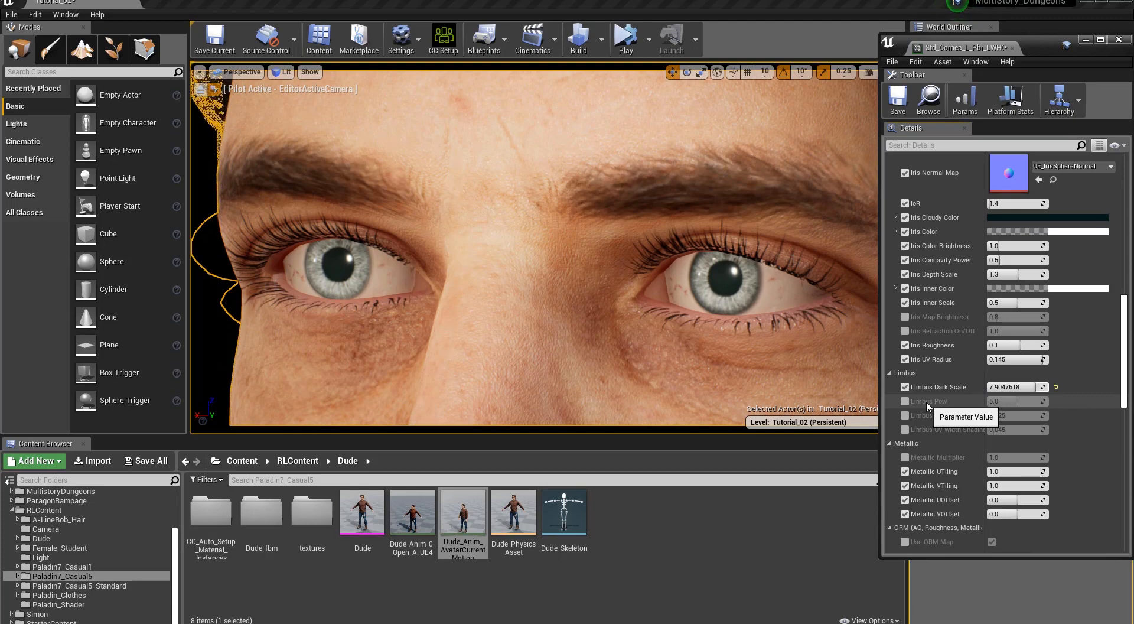
Enable Limbus Pow, test it at about 0.57 and 2.67, and reset it to its default of 5.0.
left_click(904, 401)
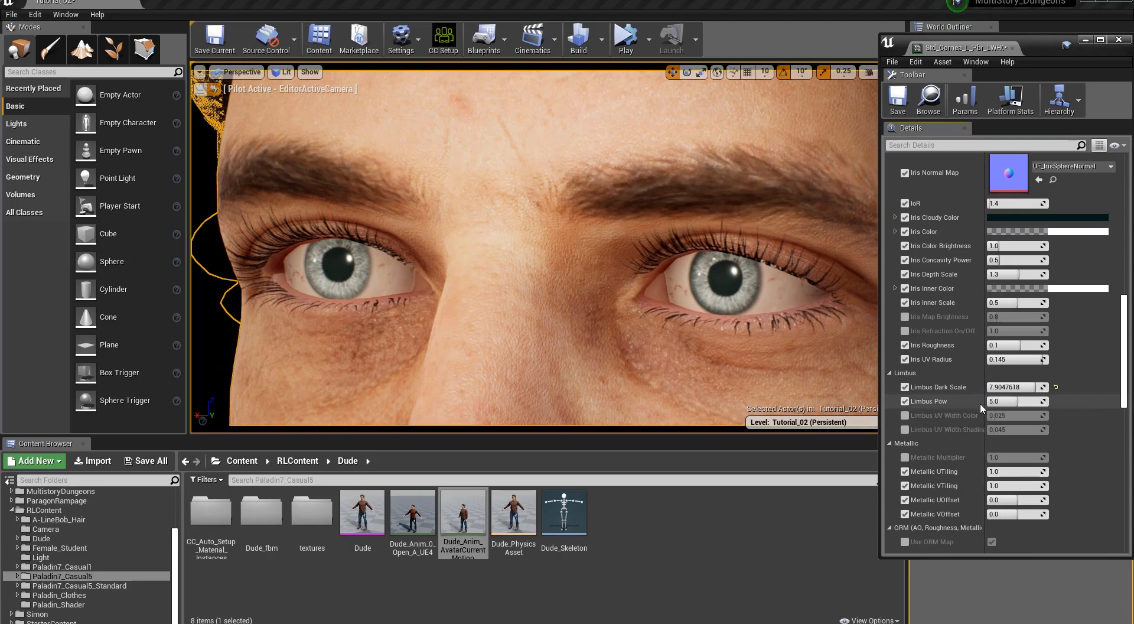
left_click_drag(1017, 402, 995, 402)
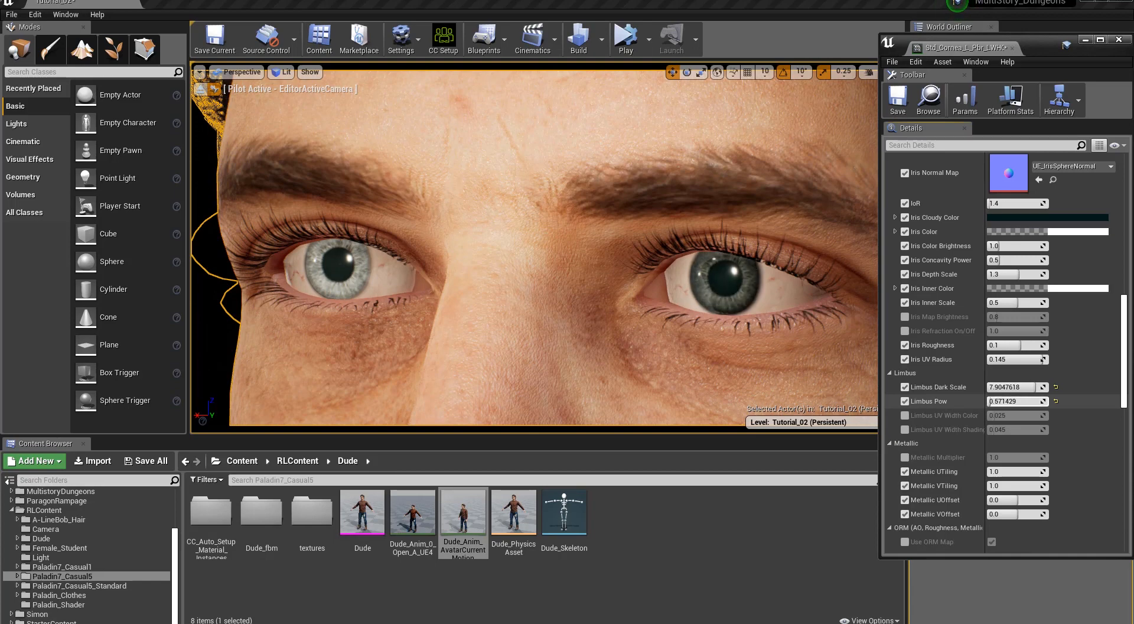
left_click_drag(990, 401, 1000, 401)
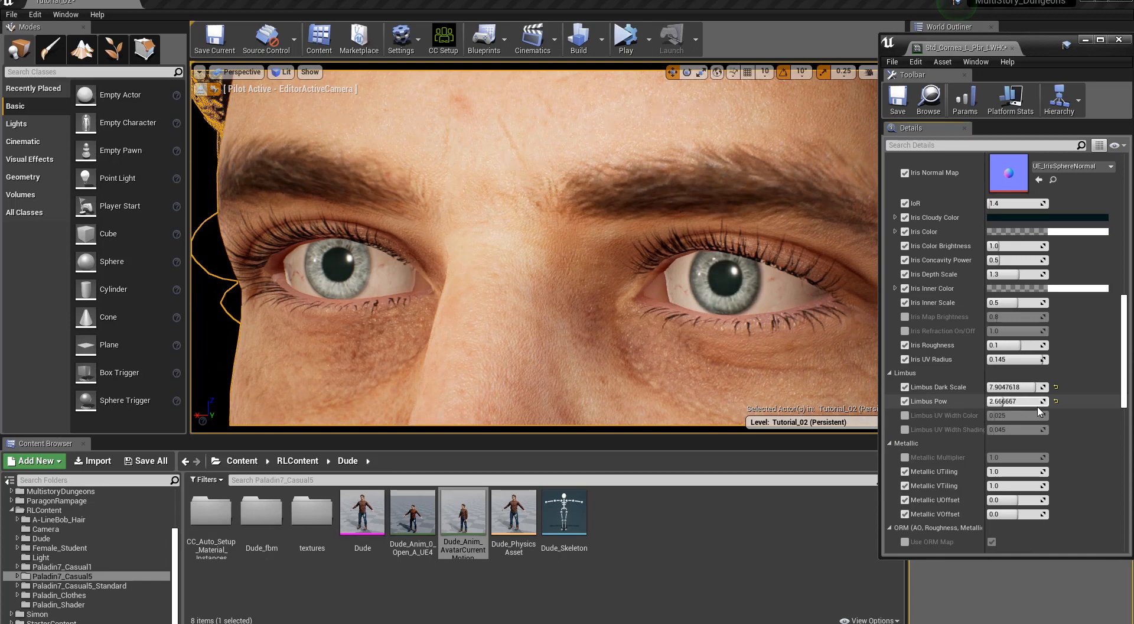
left_click(1056, 401)
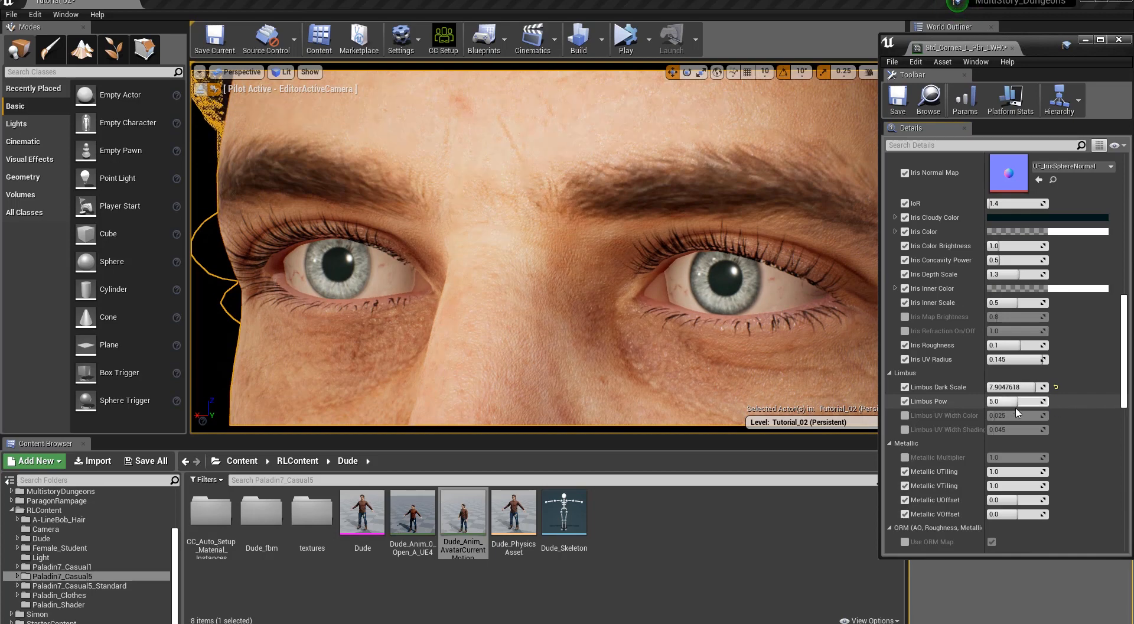
Enable and test Limbus UV Width Color and Shading, leave Color at about 0.019, and reset Shading and Limbus Dark Scale to their defaults.
left_click(905, 429)
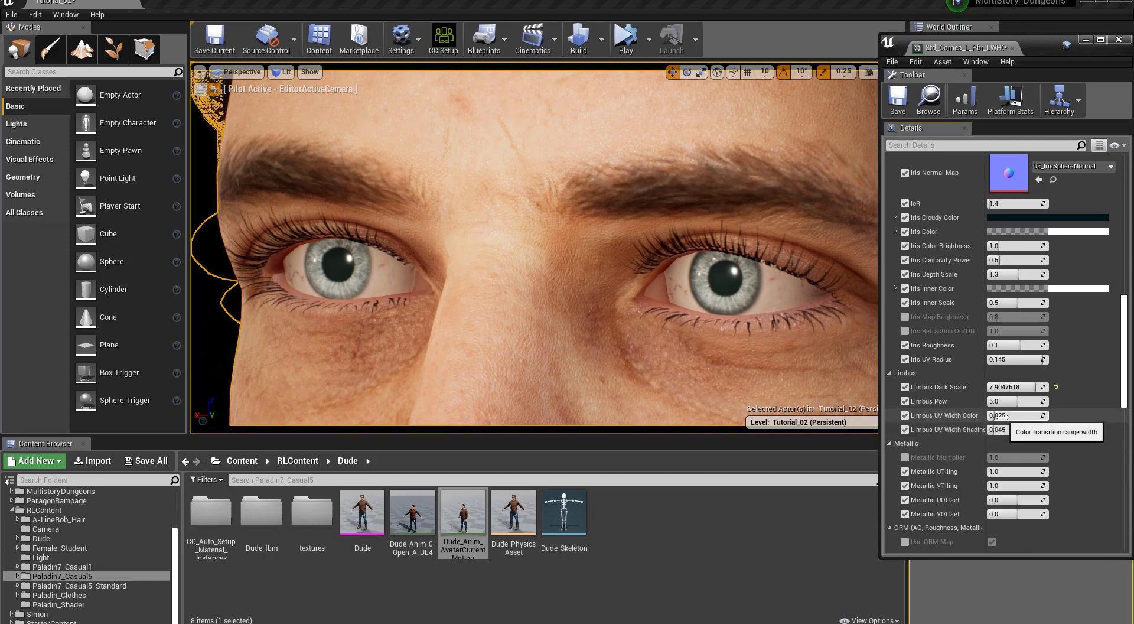
left_click_drag(1006, 416, 1030, 417)
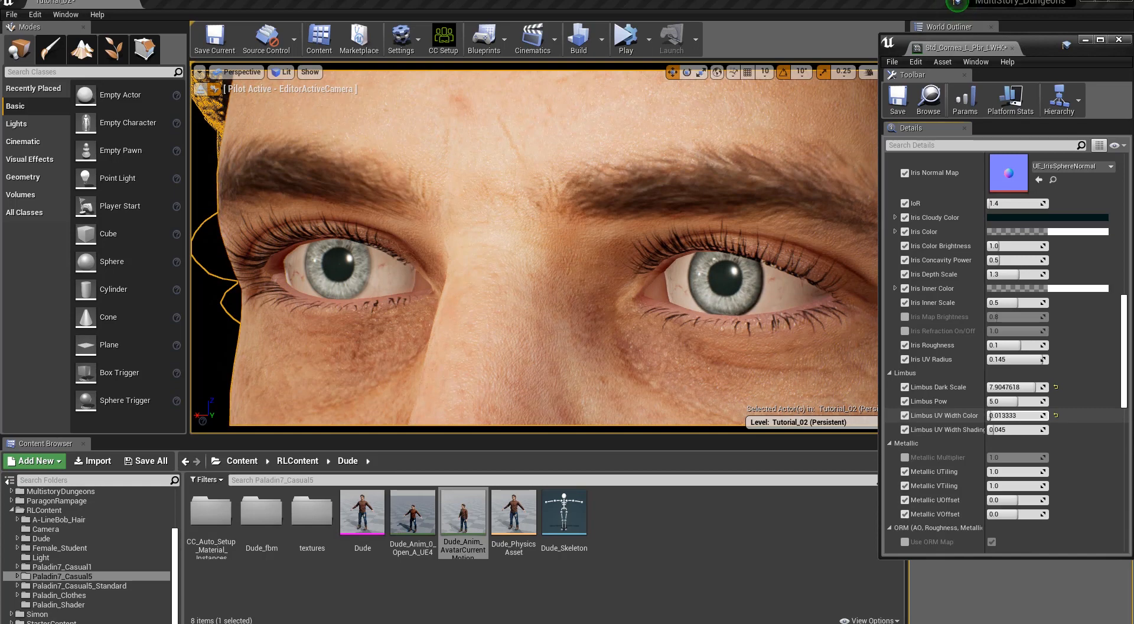
left_click_drag(1011, 430, 998, 430)
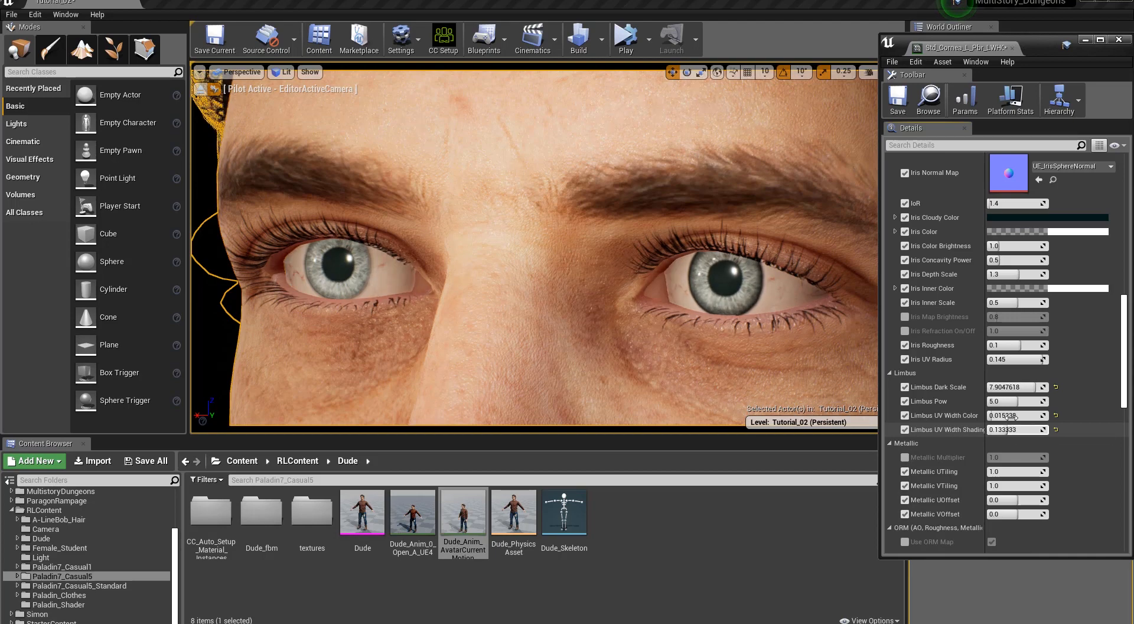
left_click_drag(1007, 415, 992, 415)
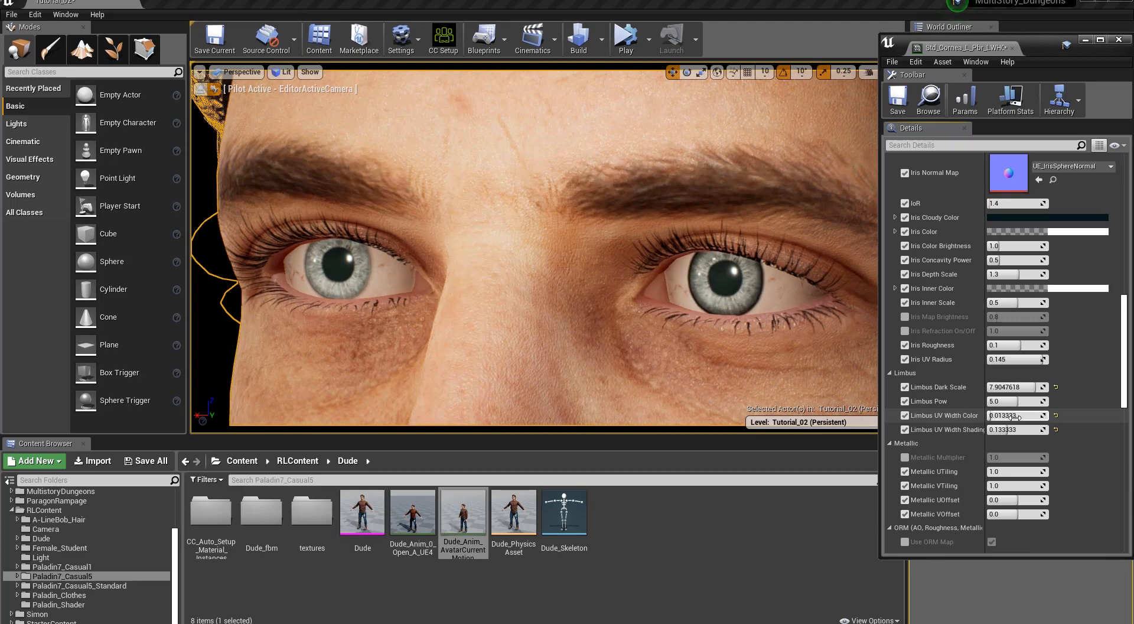
mouse_move(1007, 429)
left_mouse_down()
mouse_move(1024, 430)
mouse_move(990, 416)
left_mouse_up()
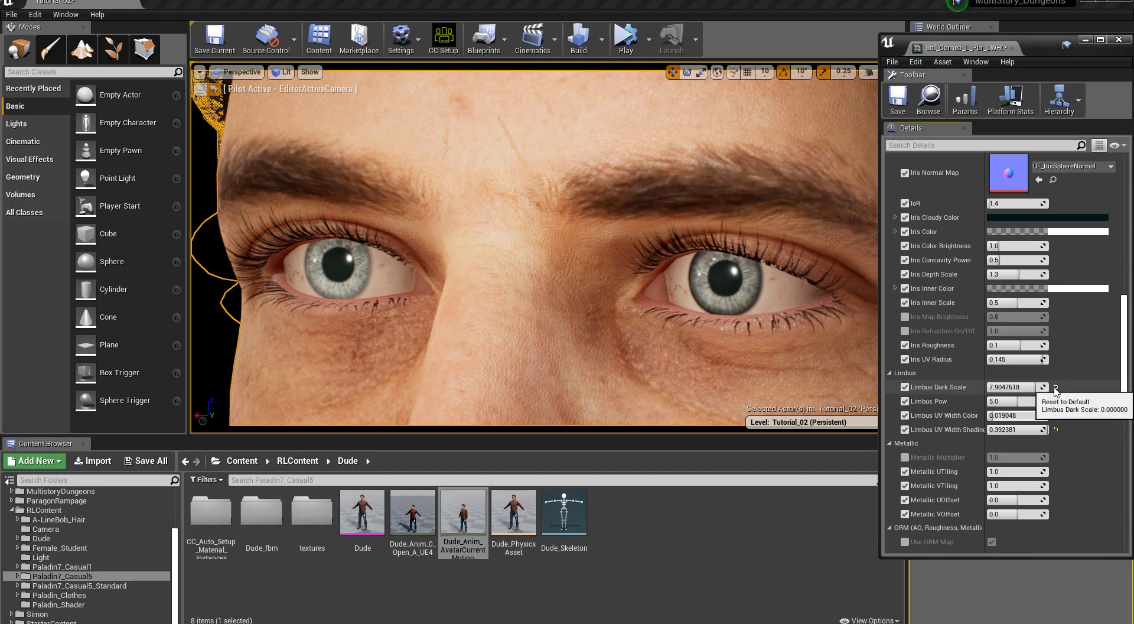
left_click(1056, 388)
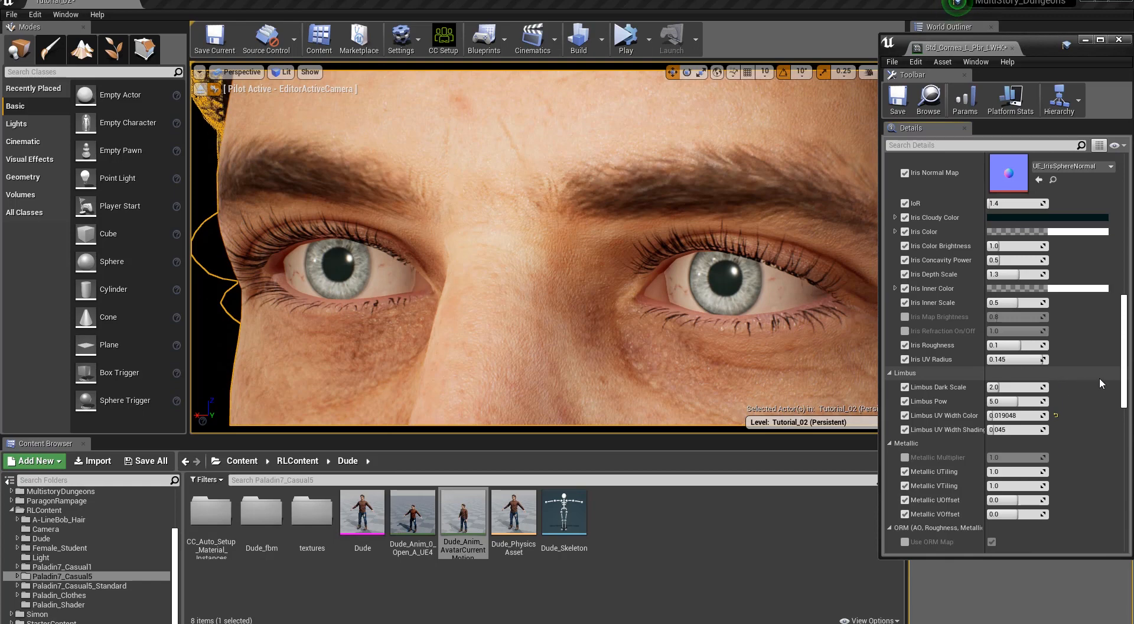
Enable Pupil Scale, test small changes to the pupil size, and reset it to its default of 0.96.
scroll(1020, 395, "down", 10)
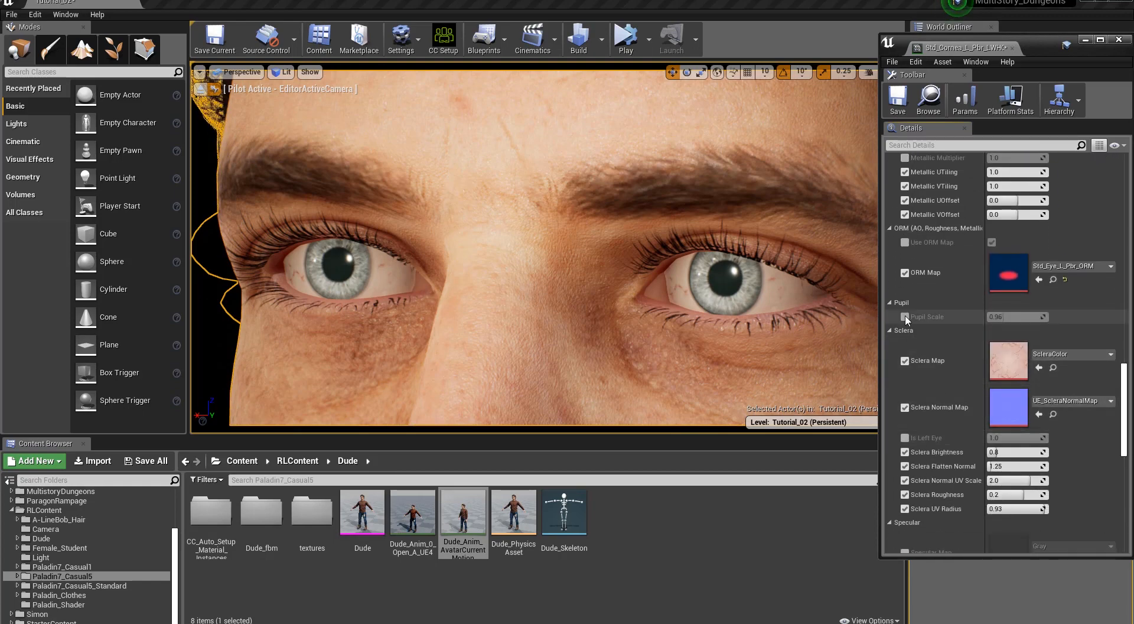
left_click_drag(1003, 317, 1021, 317)
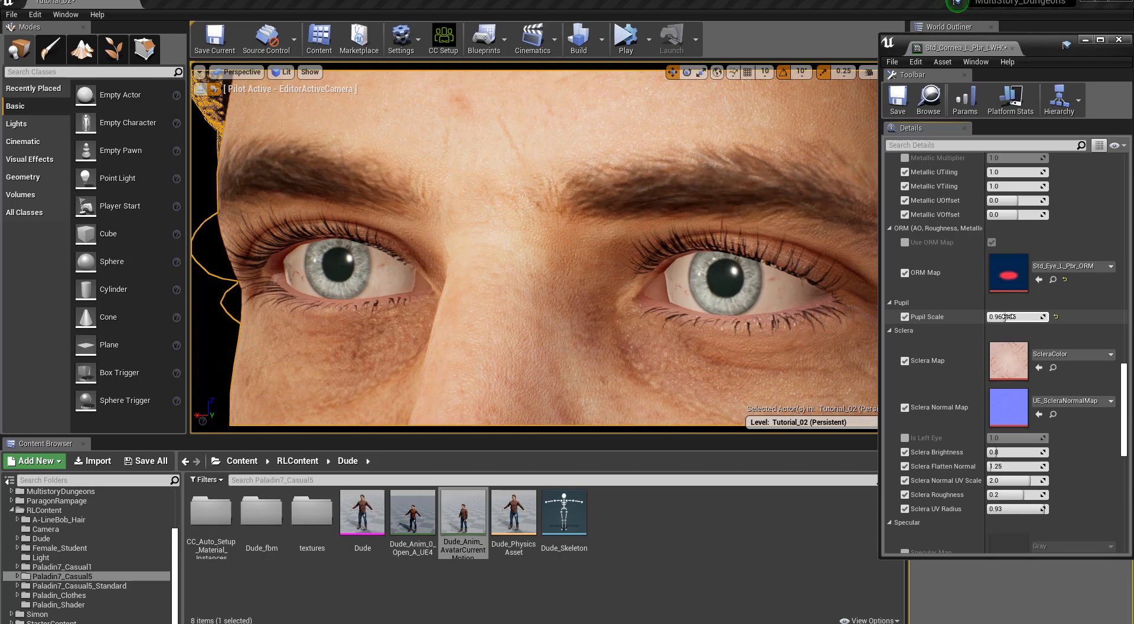
left_click(1055, 317)
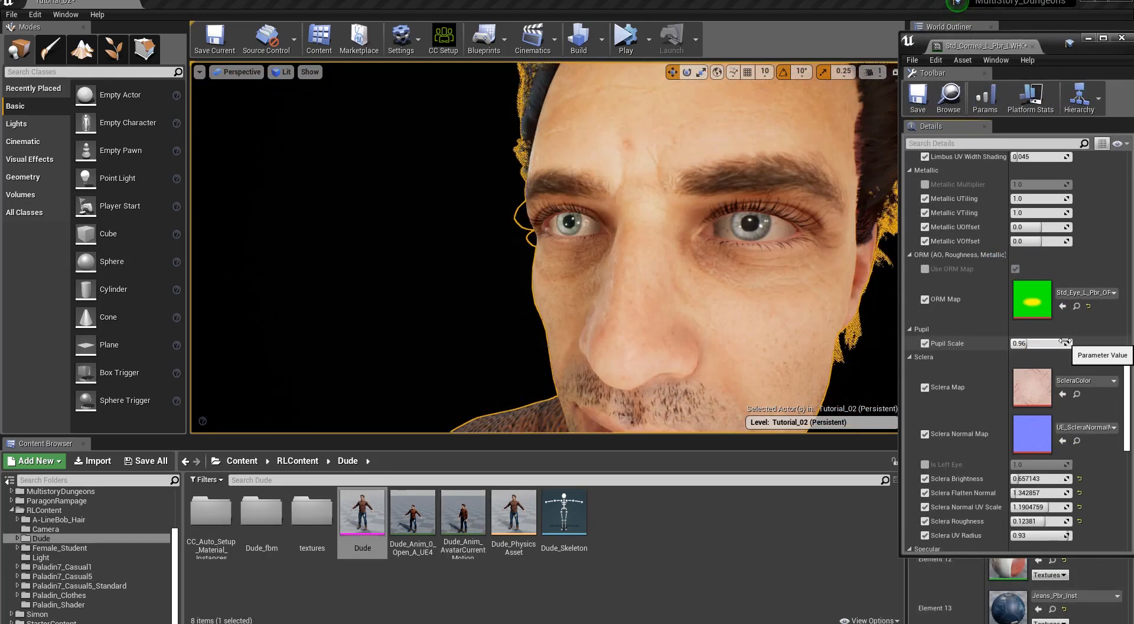
Close the cornea material instance and locate the hair1 and hair2 transparency materials in Elements 17 and 18 of the character.
left_click(1121, 38)
left_click_drag(1128, 346, 1132, 385)
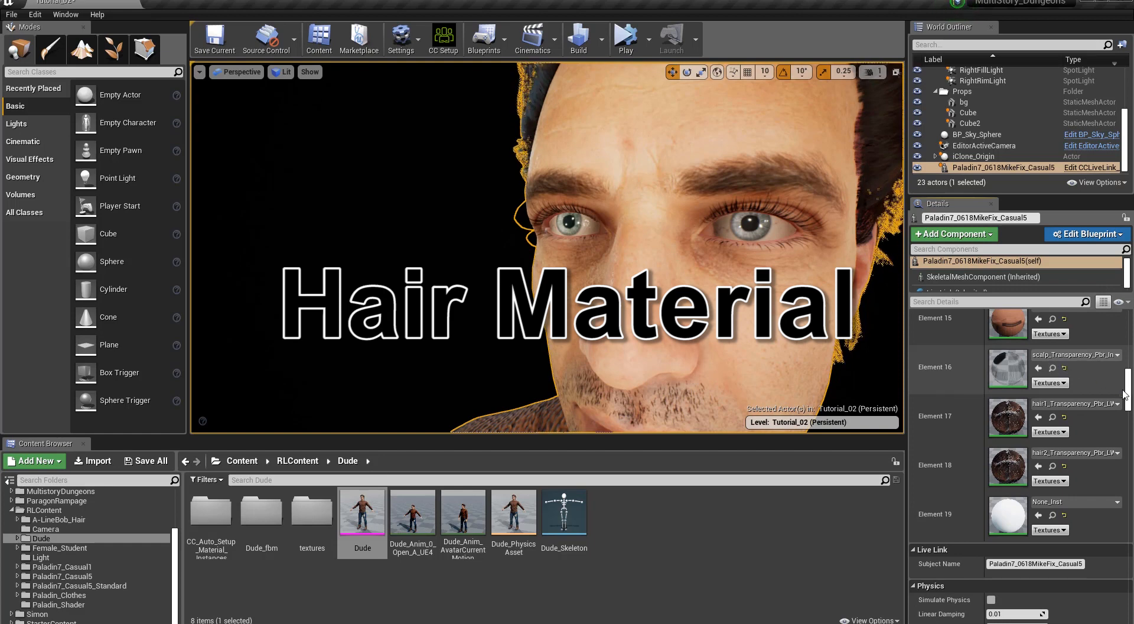
left_click_drag(1124, 395, 1128, 390)
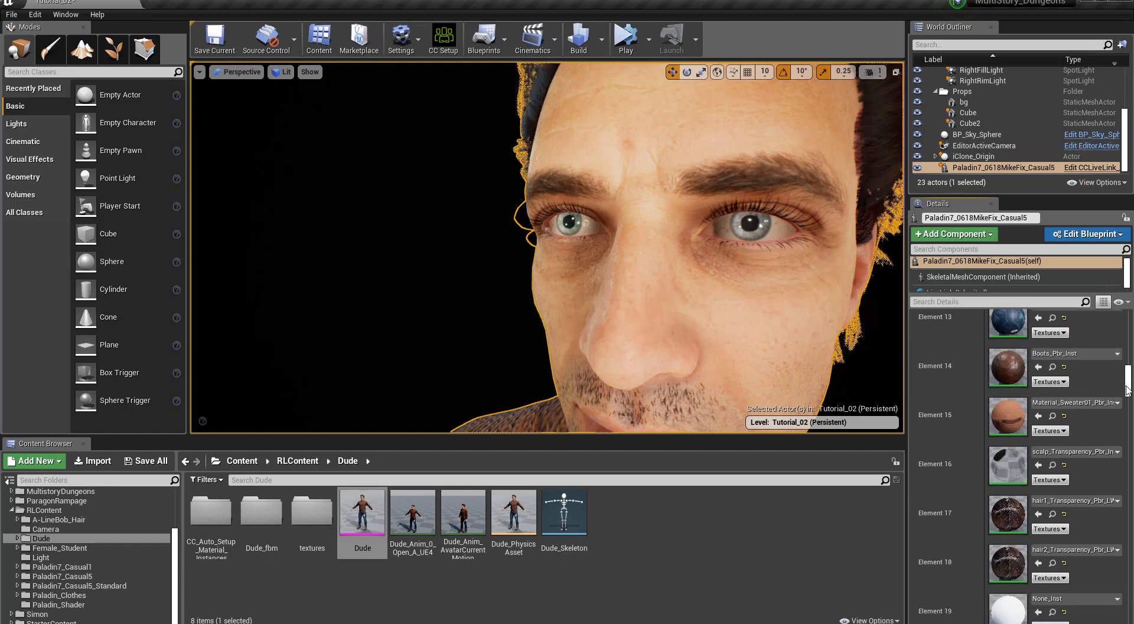
scroll(1128, 390, "down", 4)
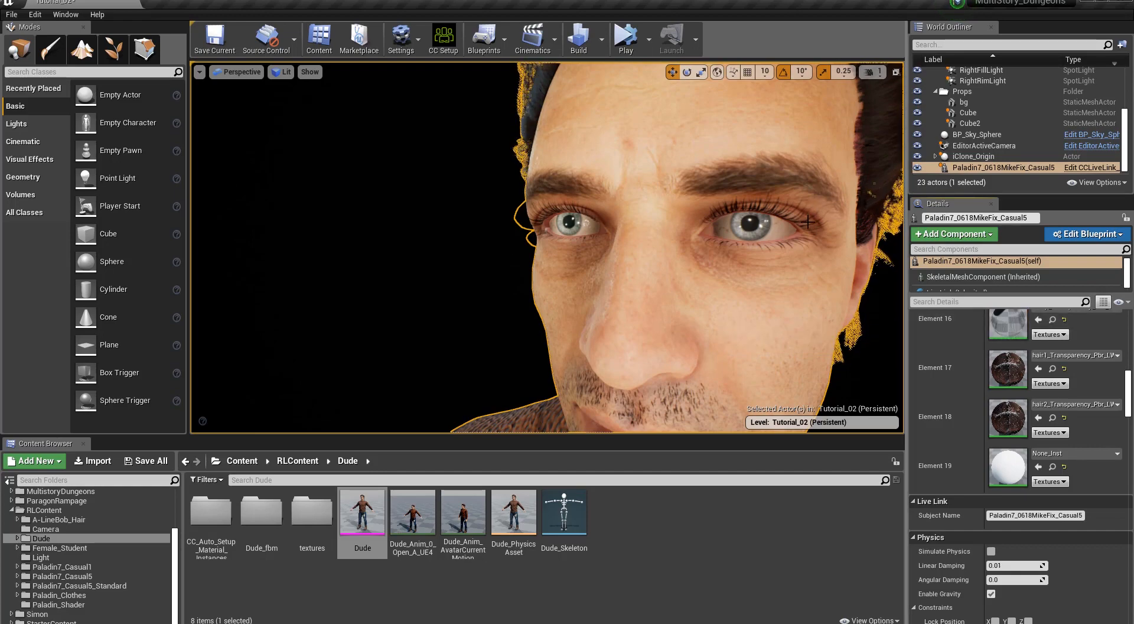
View the character's hair from the side and open the hair1 transparency material instance assigned to Element 17.
left_click_drag(801, 223, 735, 223, "alt")
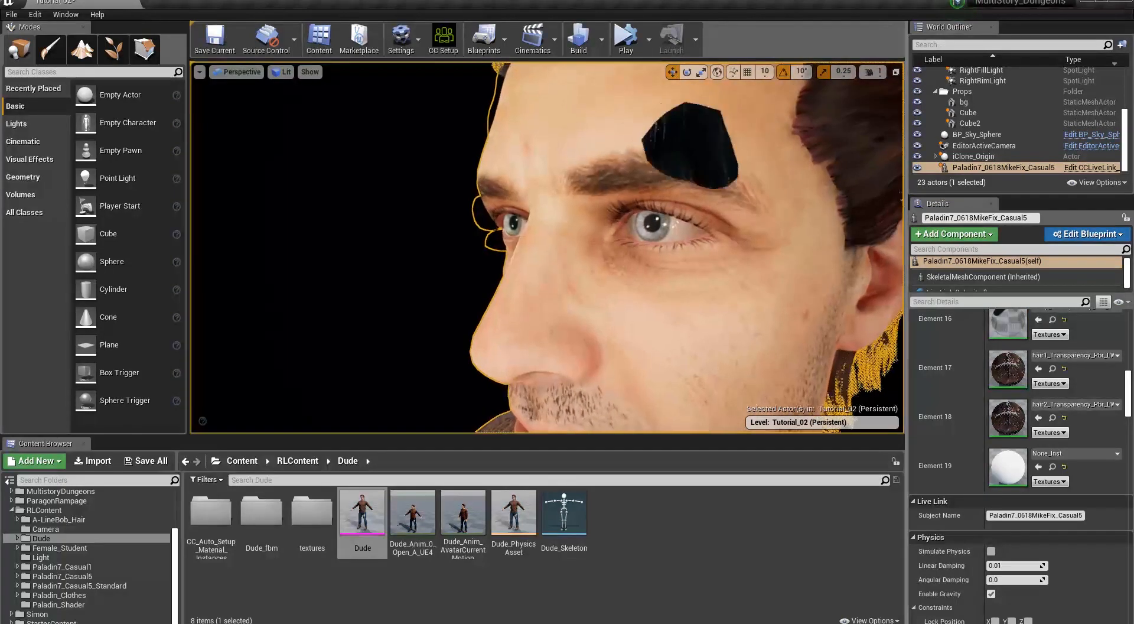
right_click_drag(735, 223, 663, 223, "alt")
left_click_drag(664, 223, 601, 219, "alt")
right_click_drag(742, 242, 703, 242, "alt")
left_click_drag(742, 242, 779, 242, "alt")
left_click(809, 243)
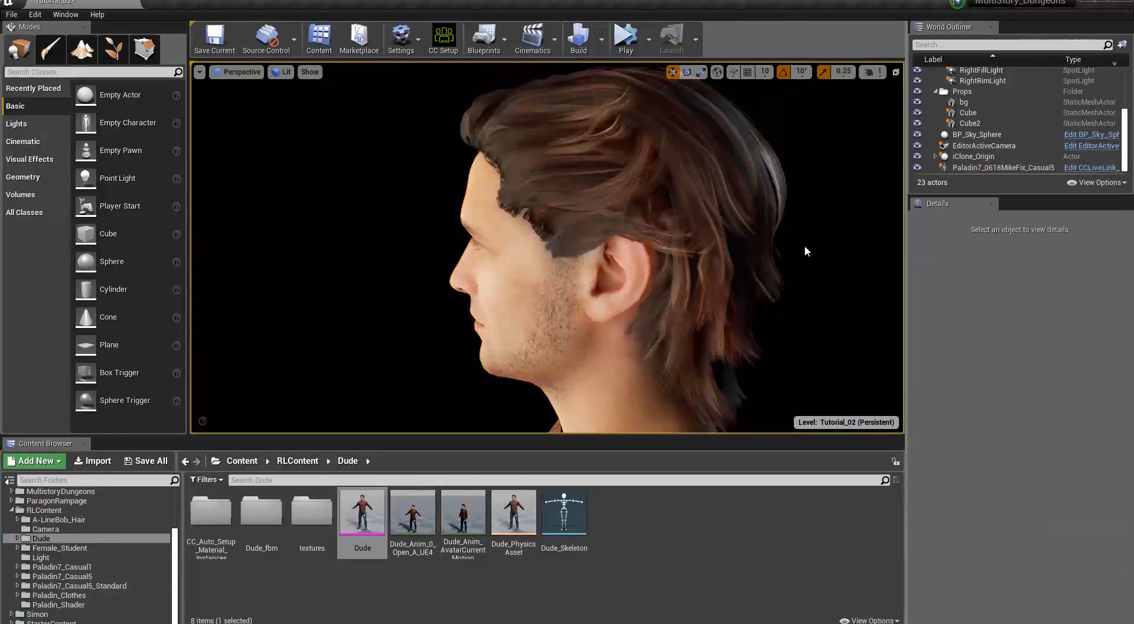
left_click(762, 247)
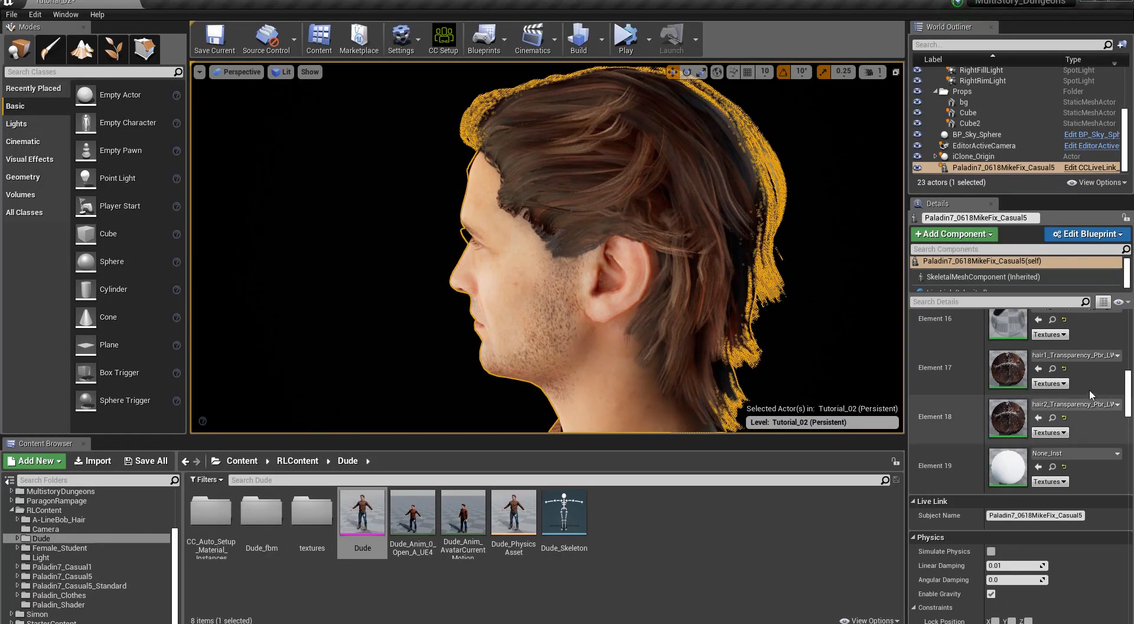
double_click(1008, 371)
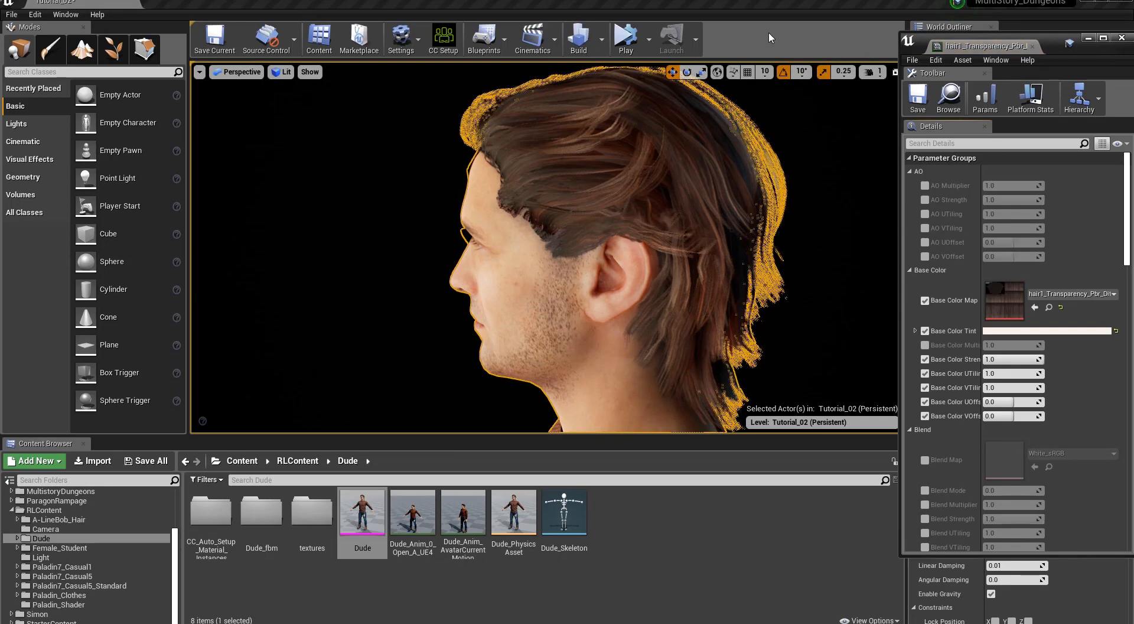
left_click(817, 259)
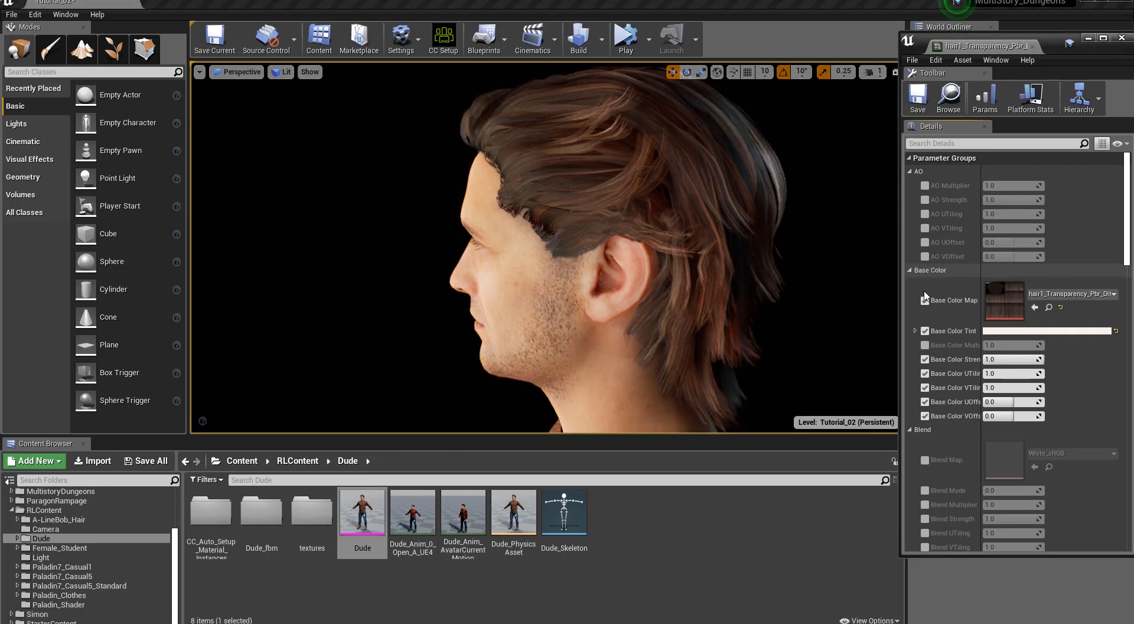
Open the A-Line_Bob_Hair skeletal mesh from the A-LineBob_Hair folder and frame the hair in its preview.
left_click(35, 520)
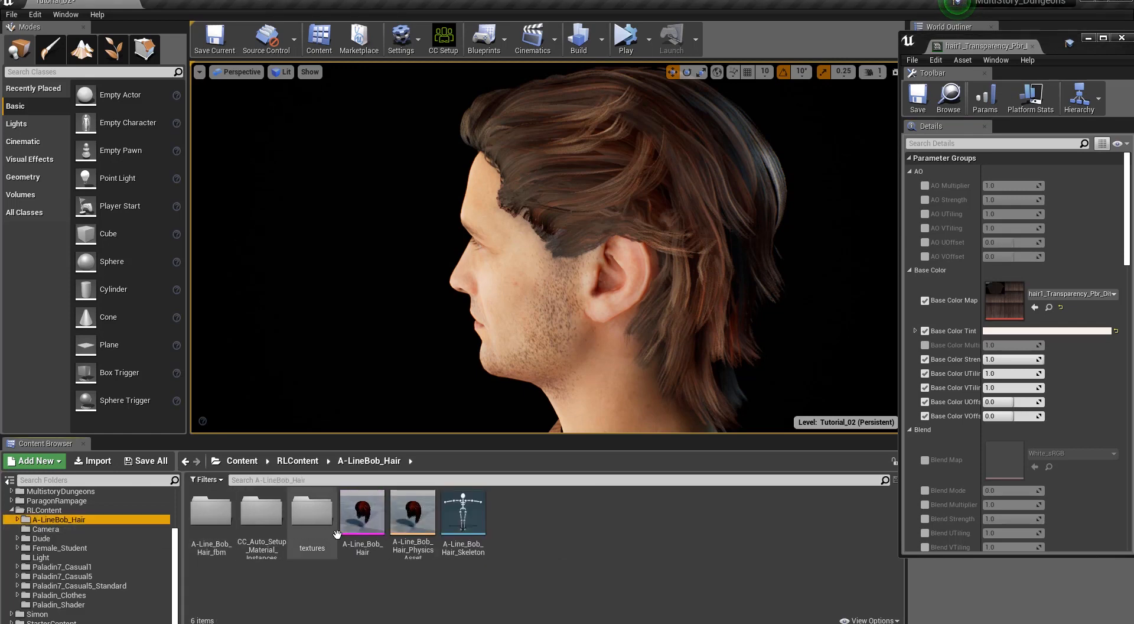
left_click(375, 522)
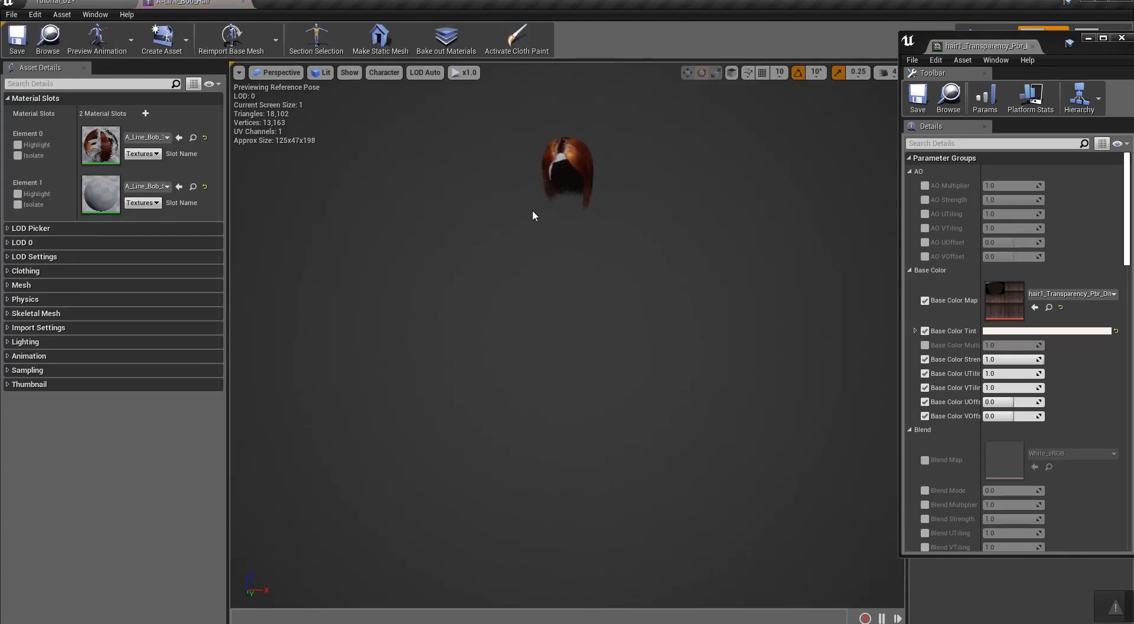
left_click(571, 149)
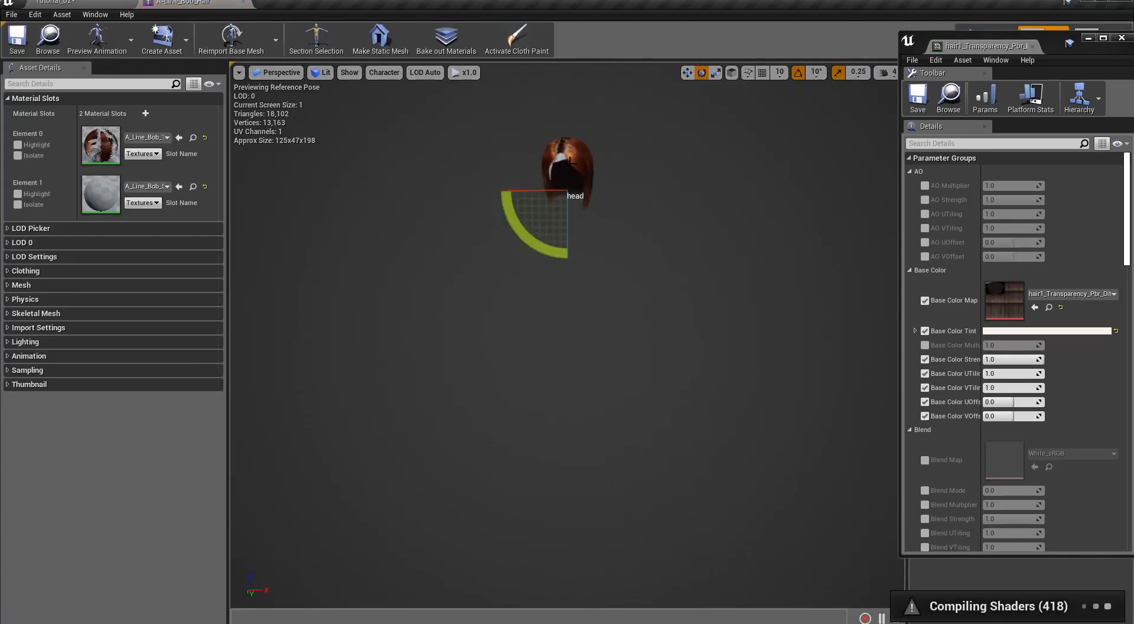
key("f")
left_click_drag(567, 198, 334, 162, "alt")
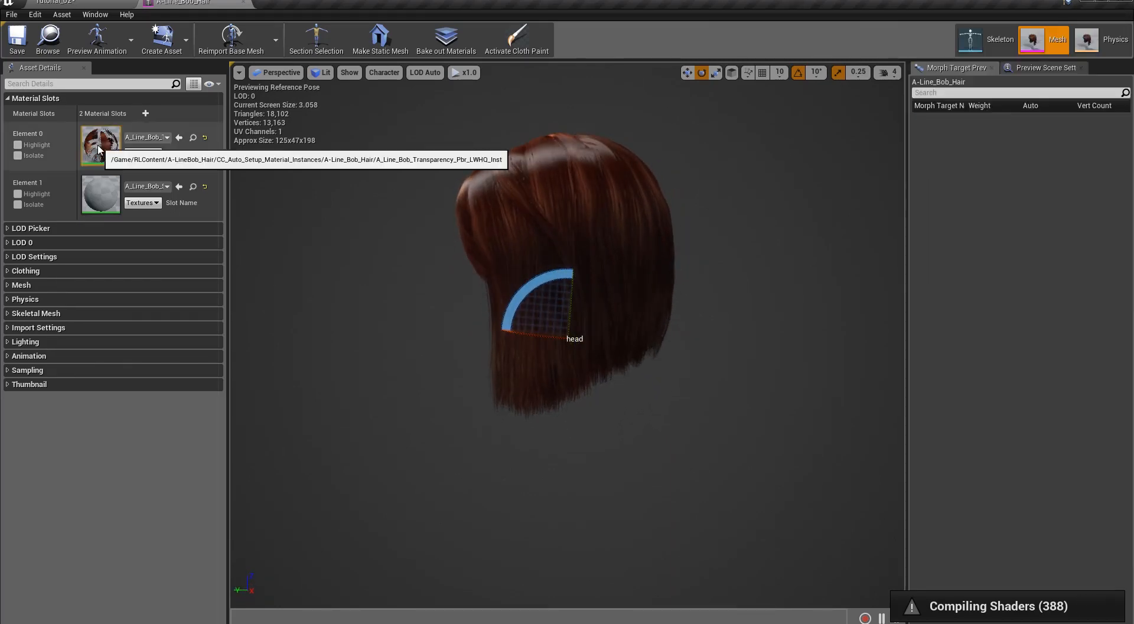
Open the A_Line_Bob transparency material instance from Element 0 and find its advanced hair settings.
double_click(98, 150)
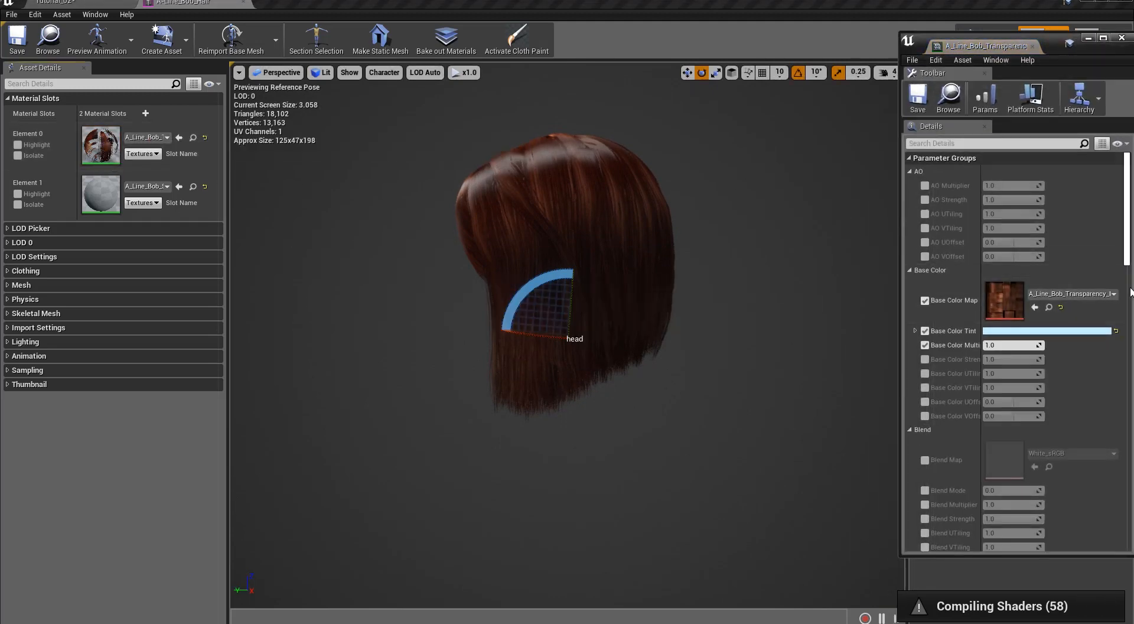
left_click_drag(1127, 264, 1125, 378)
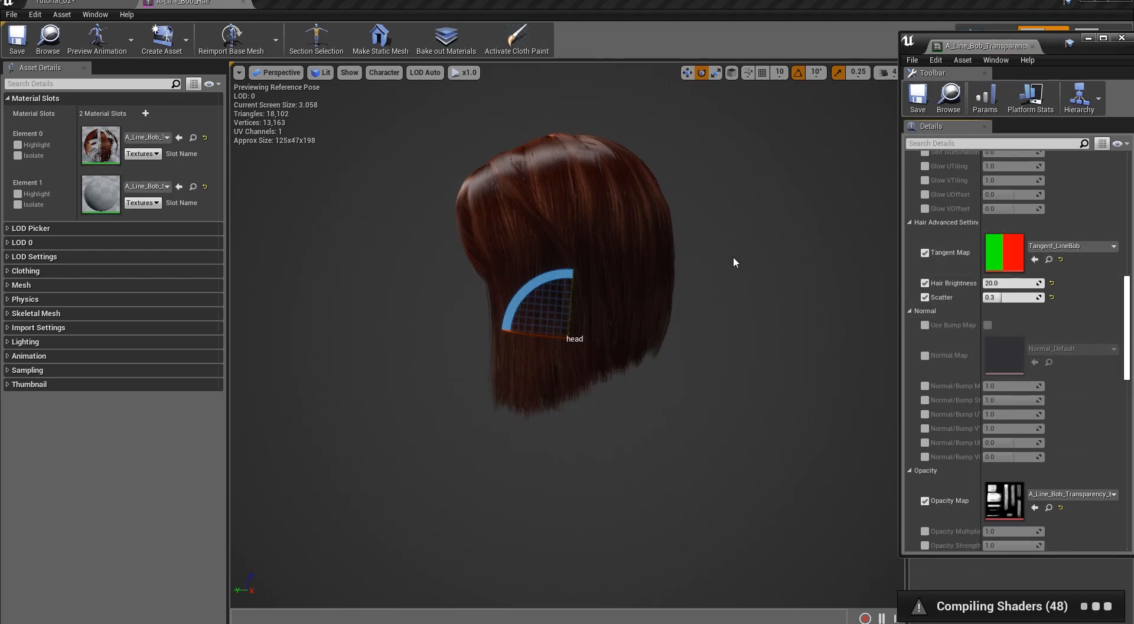
left_click_drag(558, 223, 362, 168)
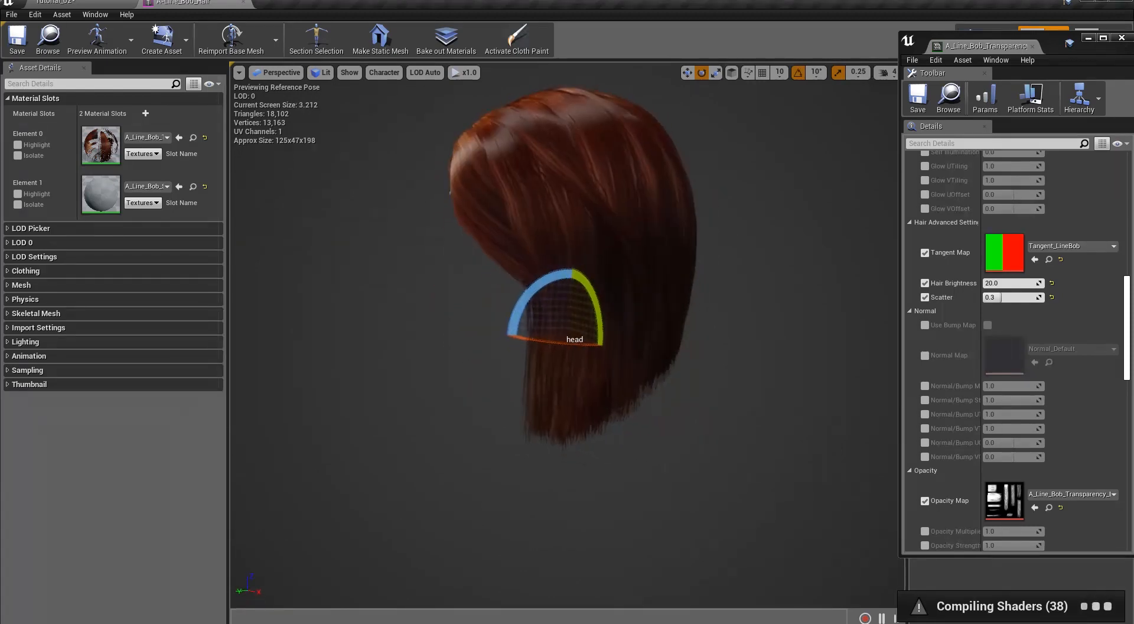
Test Tangent_Horizontal as the bob hair's Tangent Map, compare the highlights, and restore Tangent_LineBob.
left_click(1088, 247)
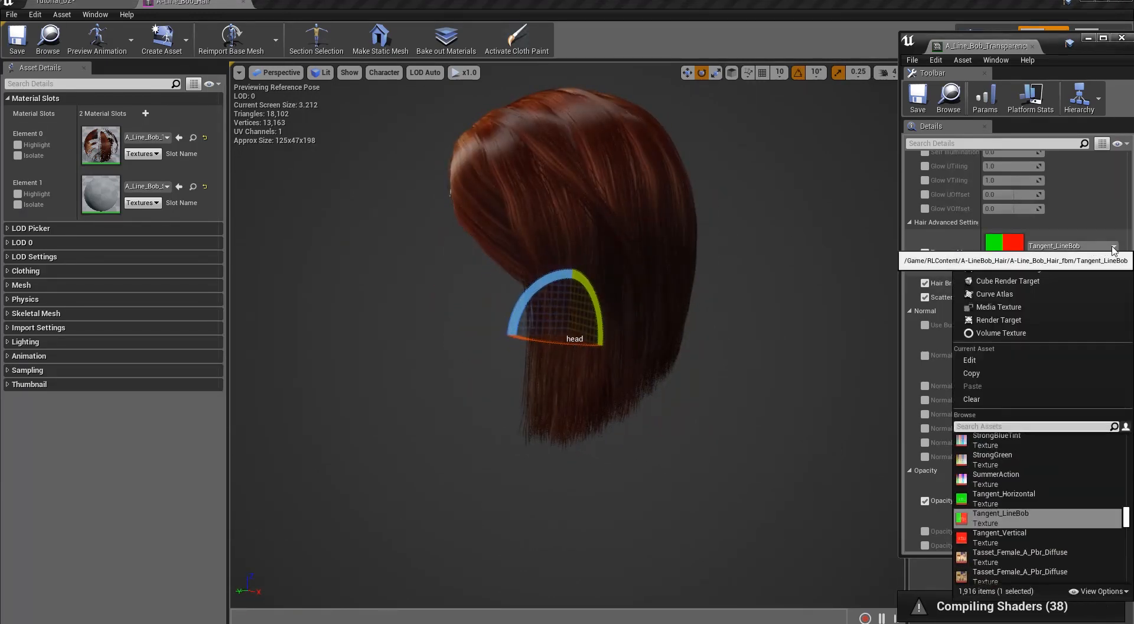
left_click(1025, 505)
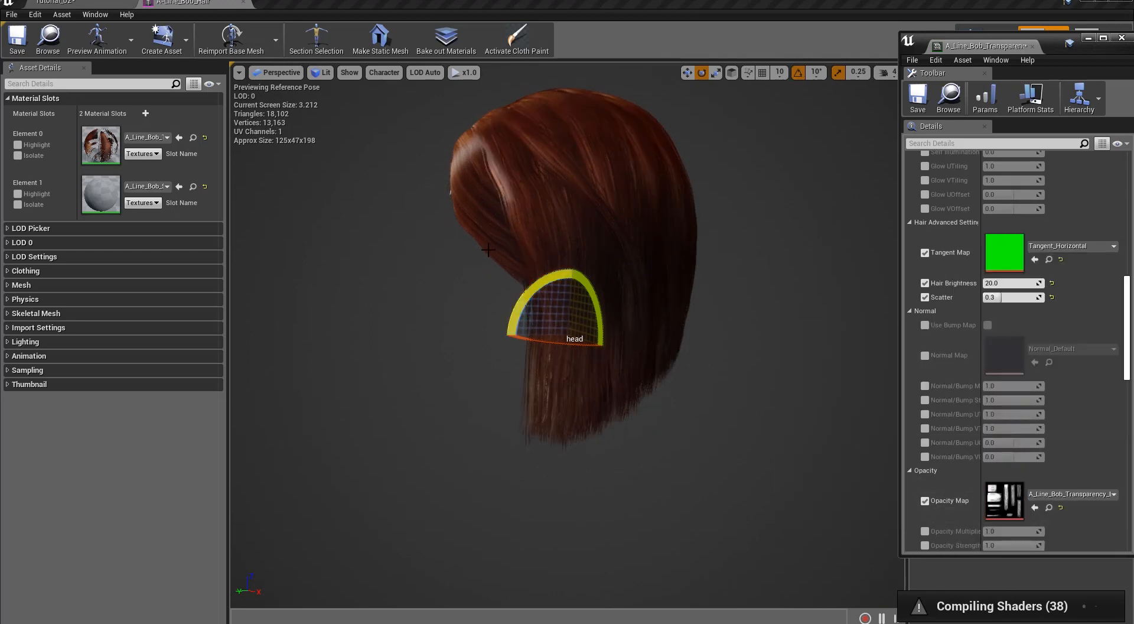
left_click_drag(520, 295, 812, 249, "alt")
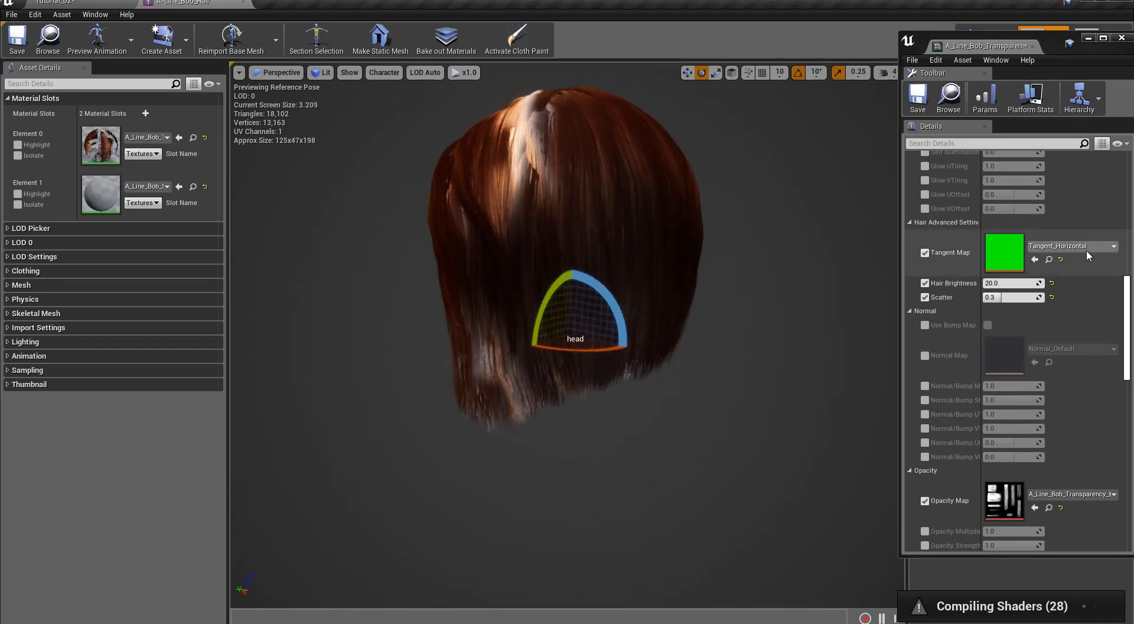
left_click(1088, 247)
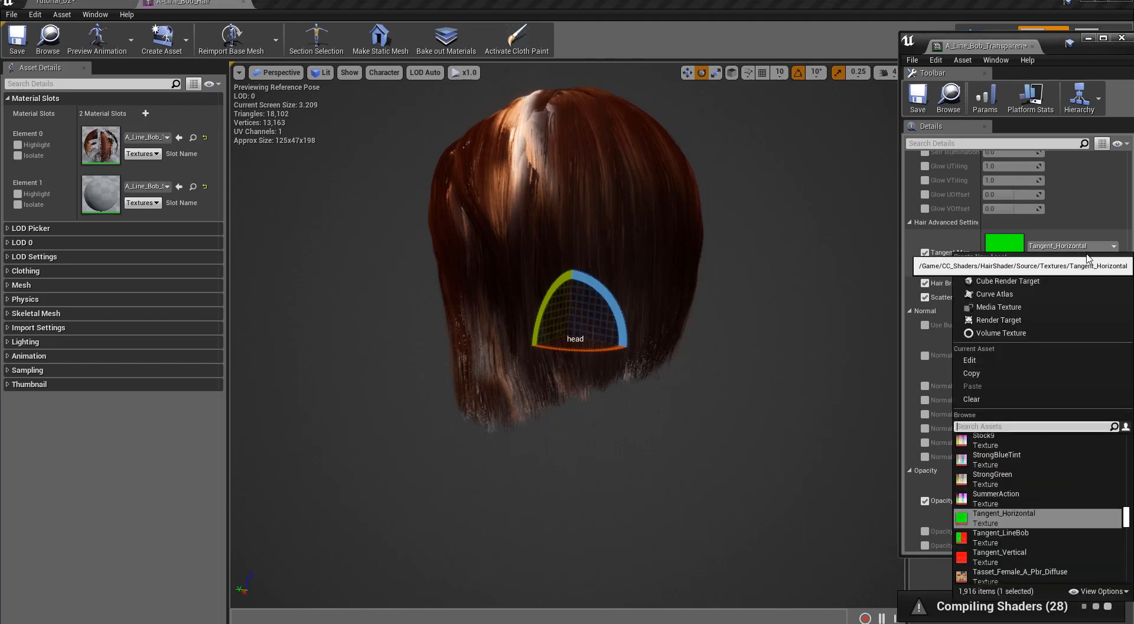
left_click(1021, 538)
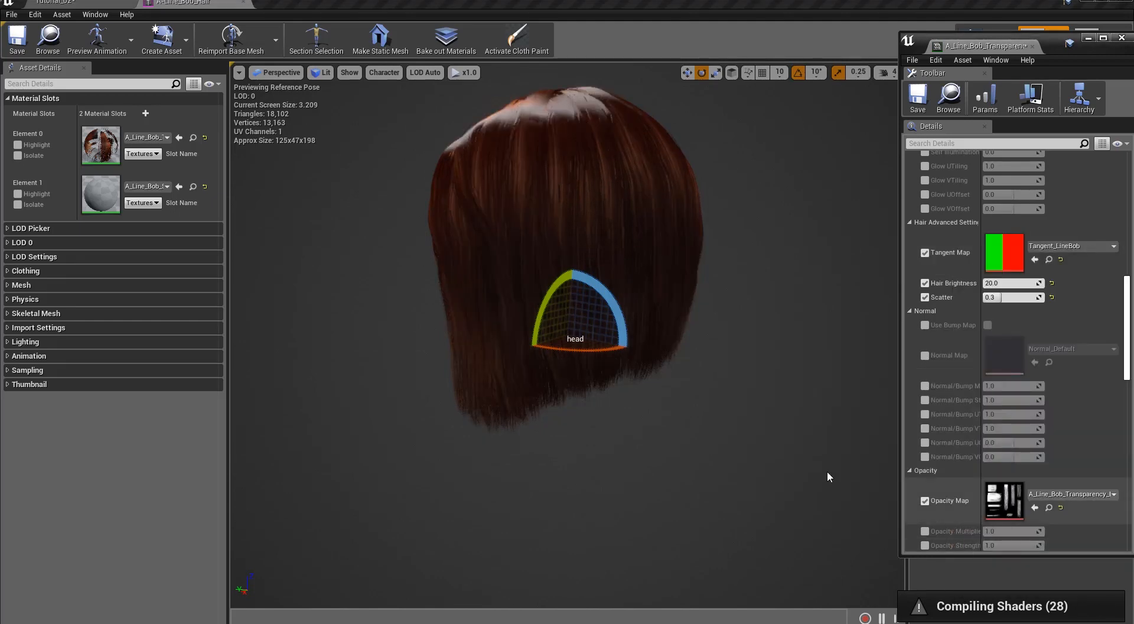
left_click_drag(405, 221, 485, 166, "alt")
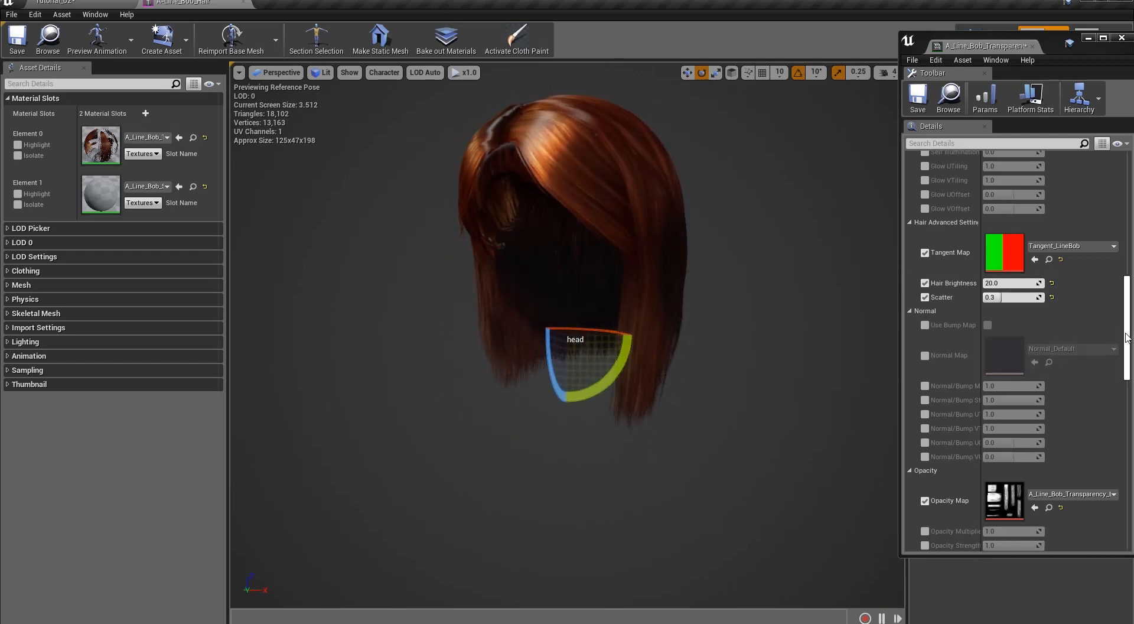
Test Tangent_Vertical as the bob hair's Tangent Map and switch it to Tangent_Horizontal, comparing the highlights from several angles.
mouse_move(1126, 337)
left_mouse_down()
mouse_move(1124, 399)
mouse_move(1123, 350)
left_mouse_up()
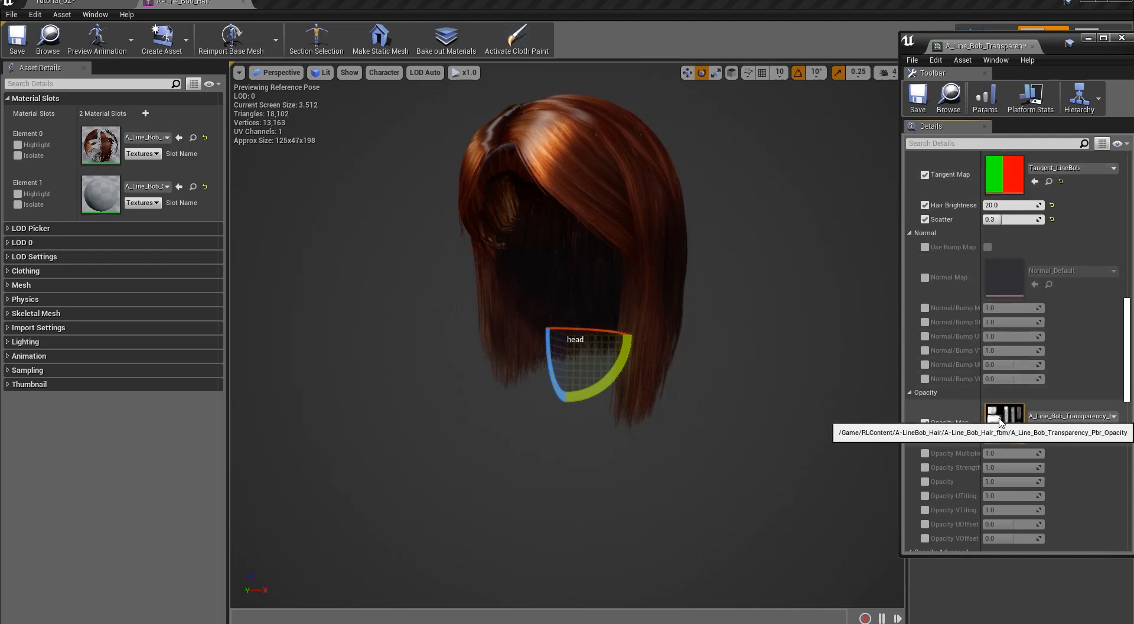
left_click(1081, 170)
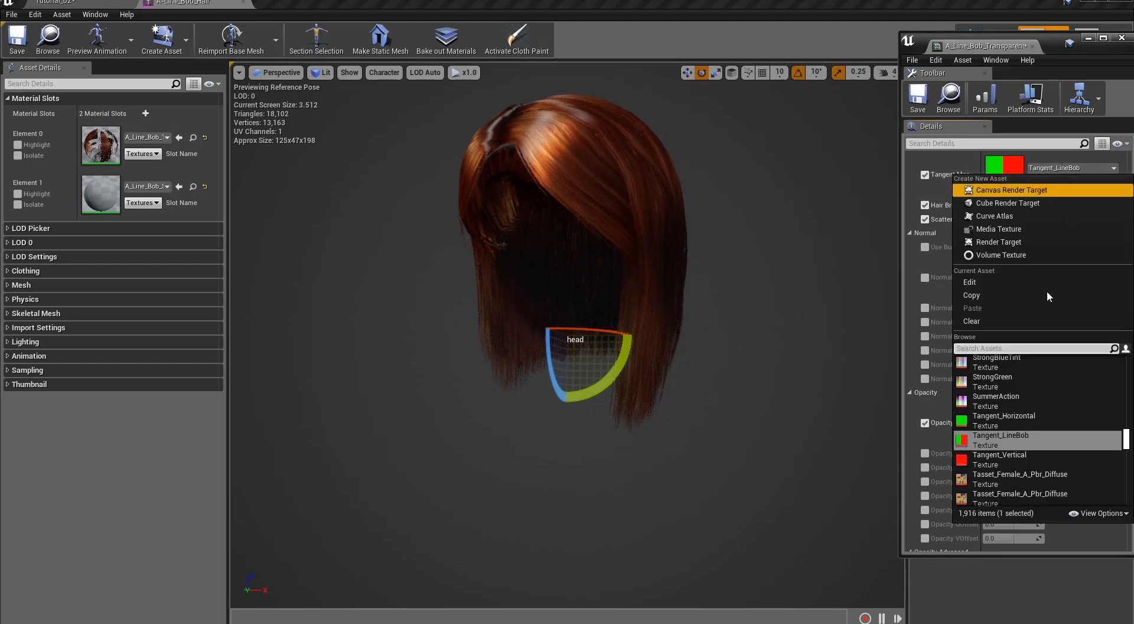
left_click(997, 459)
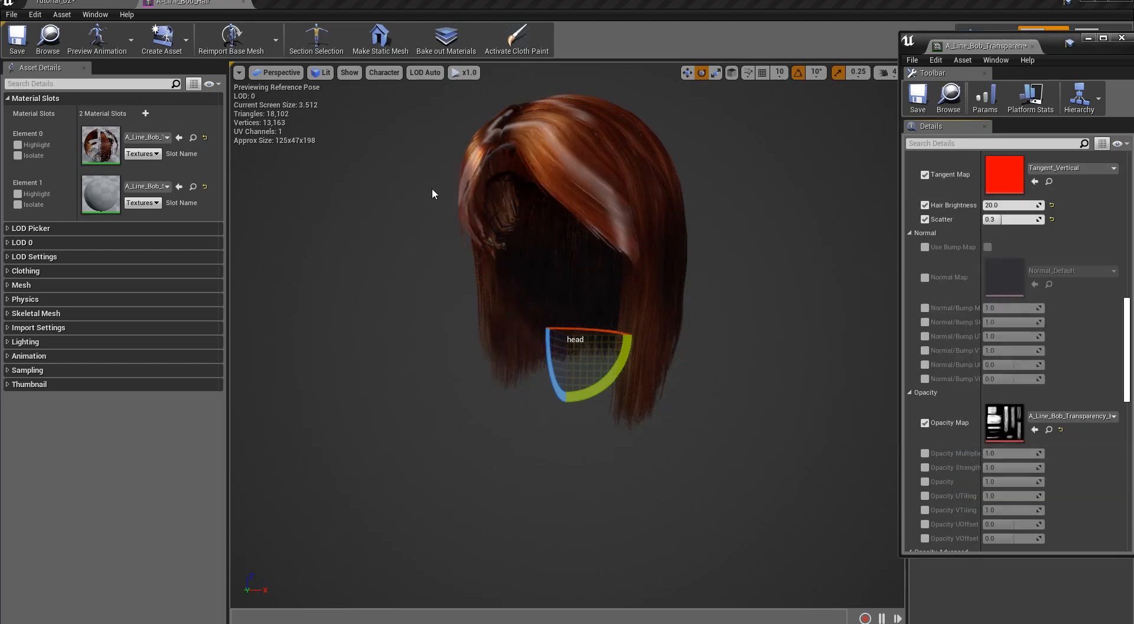
left_click_drag(432, 189, 378, 183, "alt")
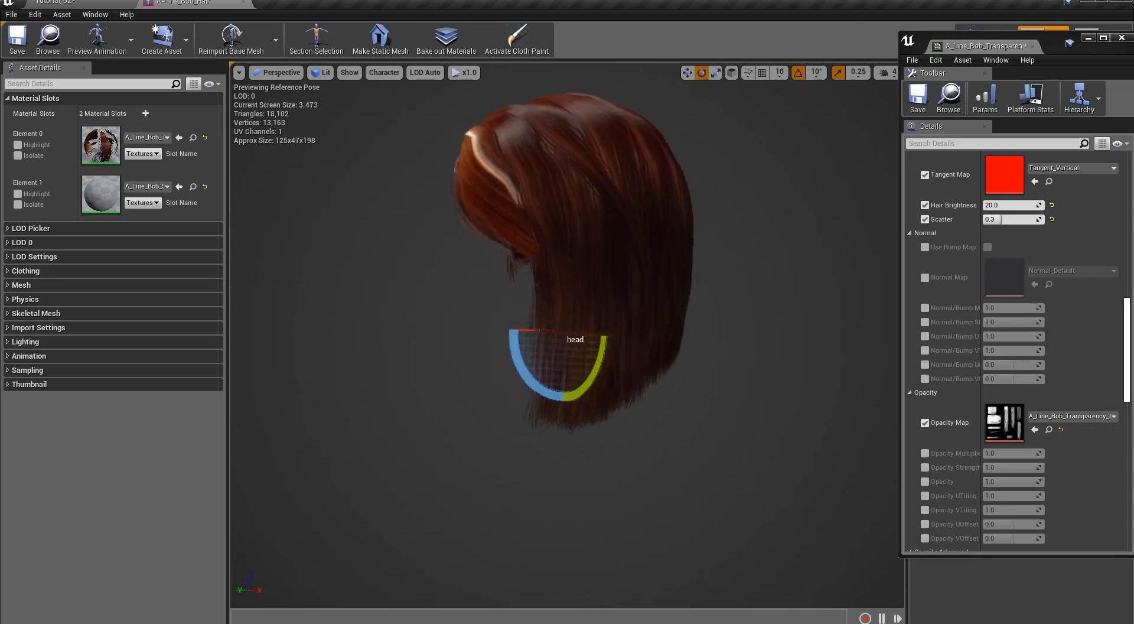
left_click(1073, 167)
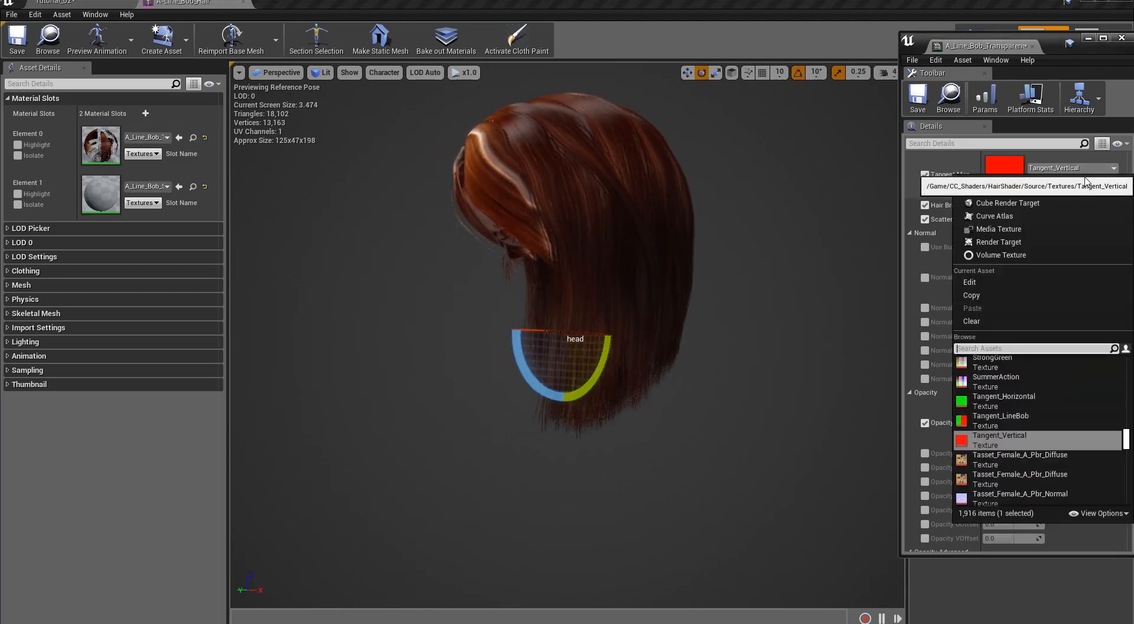
left_click(1010, 406)
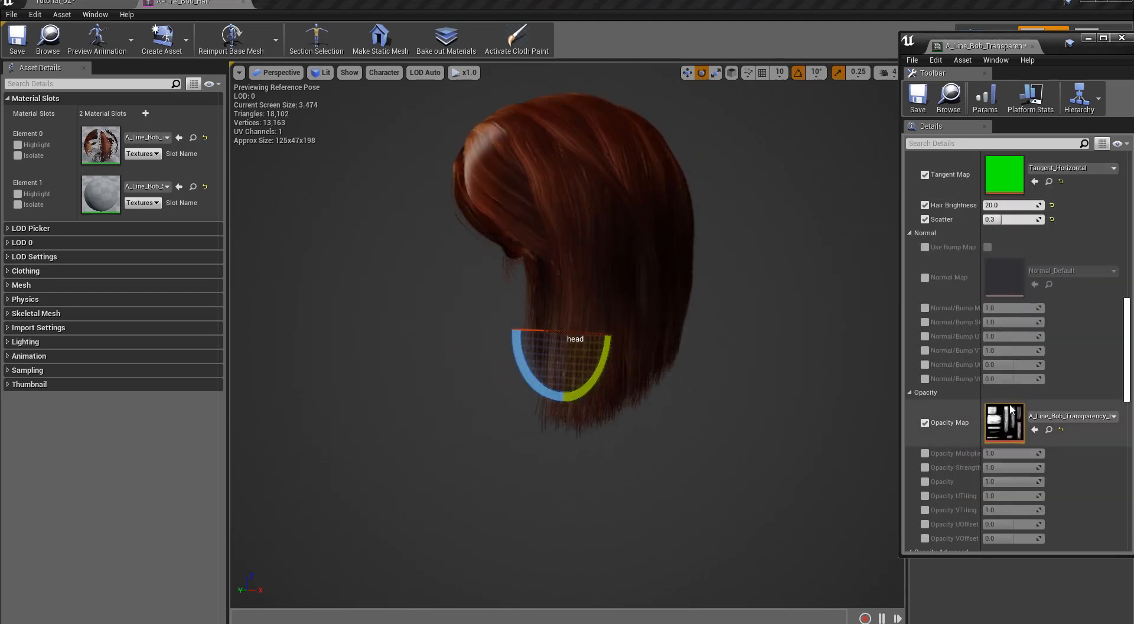
left_click_drag(449, 173, 526, 187, "alt")
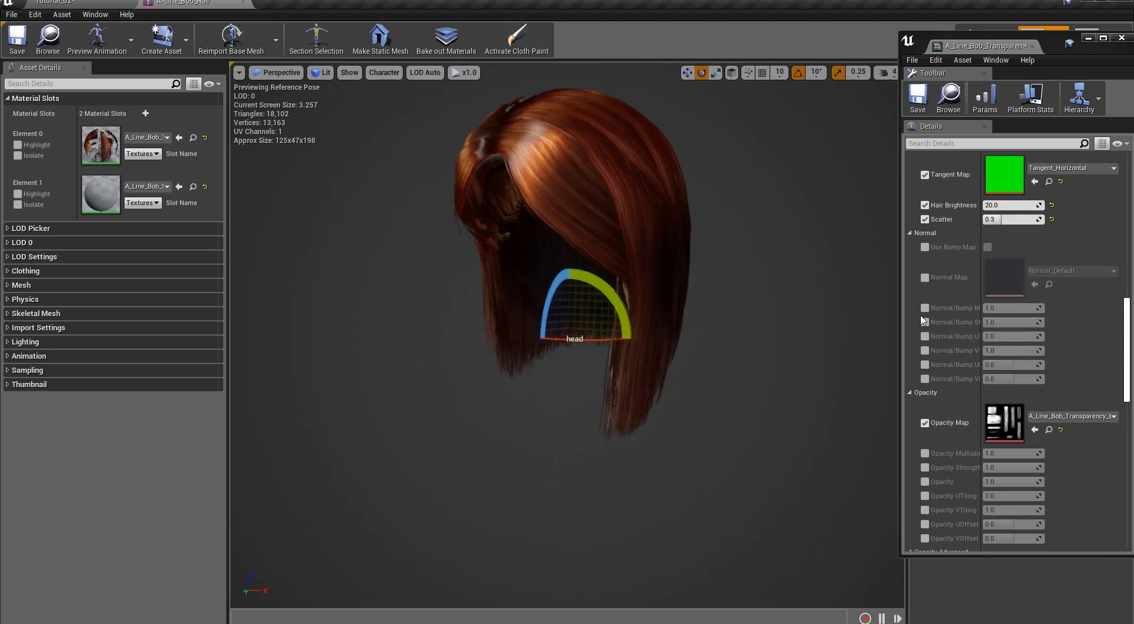
Open the bob hair's opacity map texture, examine the direction of the hair strands, and close it.
double_click(1012, 431)
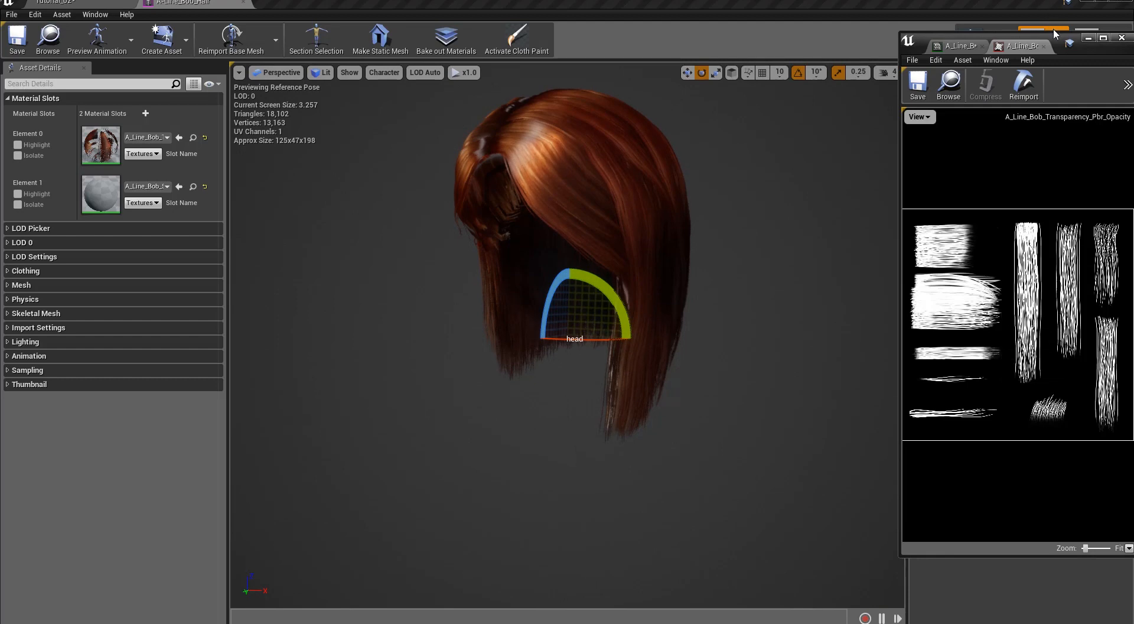
left_click(1043, 46)
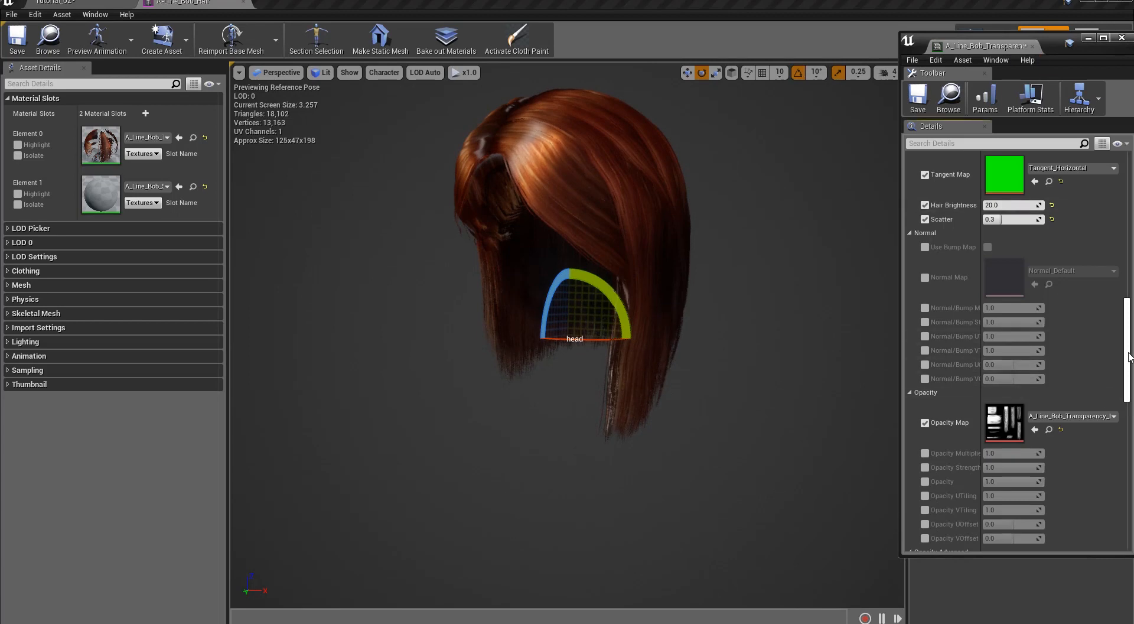
scroll(1122, 369, "up", 3)
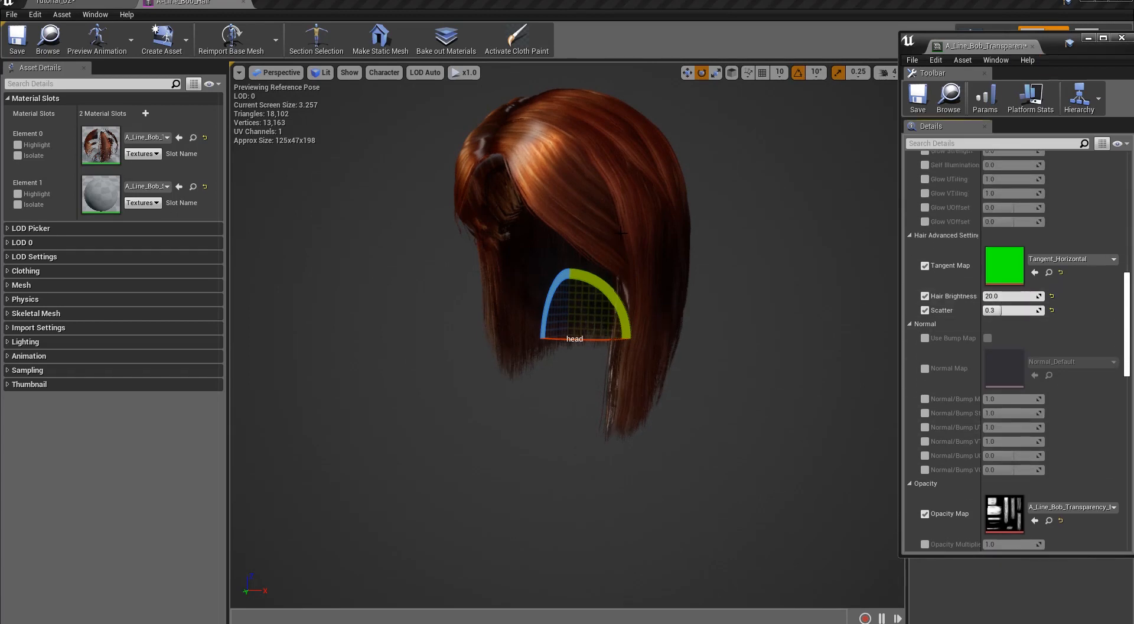
Test the bob hair's Hair Brightness at about 86 and reset it to its default of 3.8.
left_click_drag(622, 232, 567, 233)
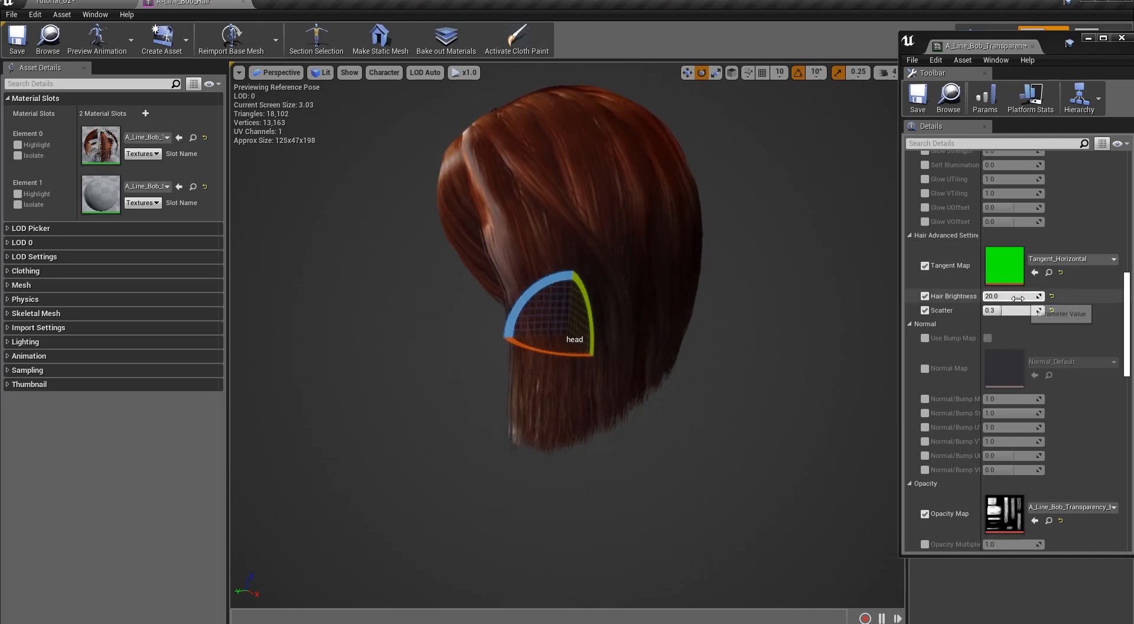
mouse_move(1017, 298)
left_mouse_down()
mouse_move(1034, 298)
mouse_move(977, 298)
mouse_move(1040, 298)
mouse_move(997, 298)
left_mouse_up()
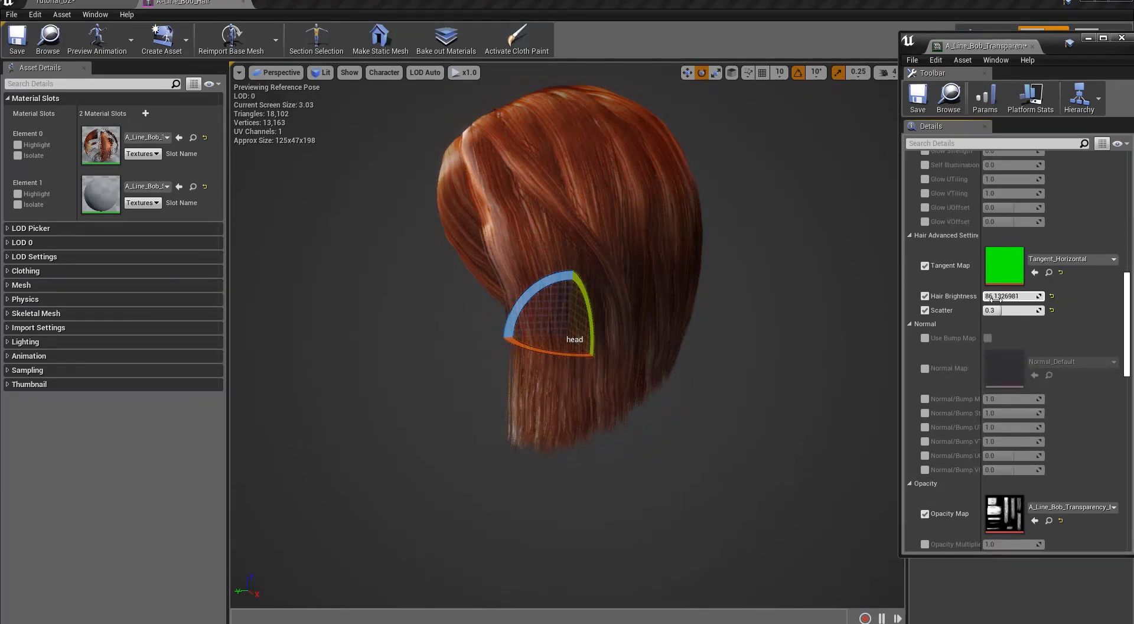
left_click(1052, 298)
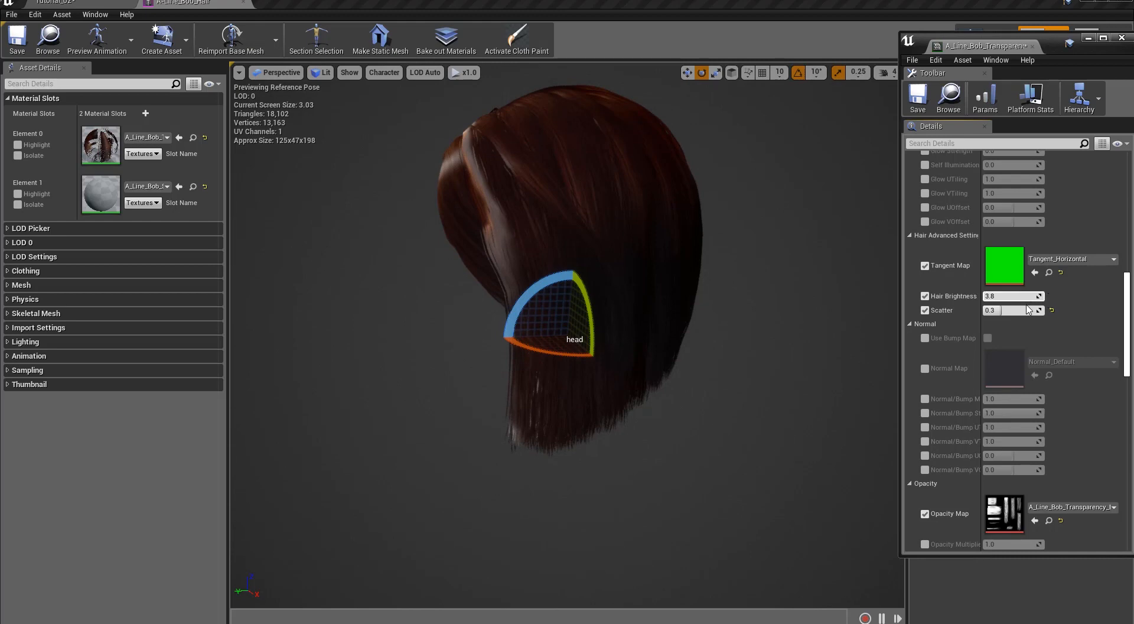
Reset the bob hair's Scatter, raise it to about 0.83, and check the shading from different angles.
left_click(1051, 309)
mouse_move(1030, 310)
left_mouse_down()
mouse_move(992, 310)
mouse_move(1043, 310)
left_mouse_up()
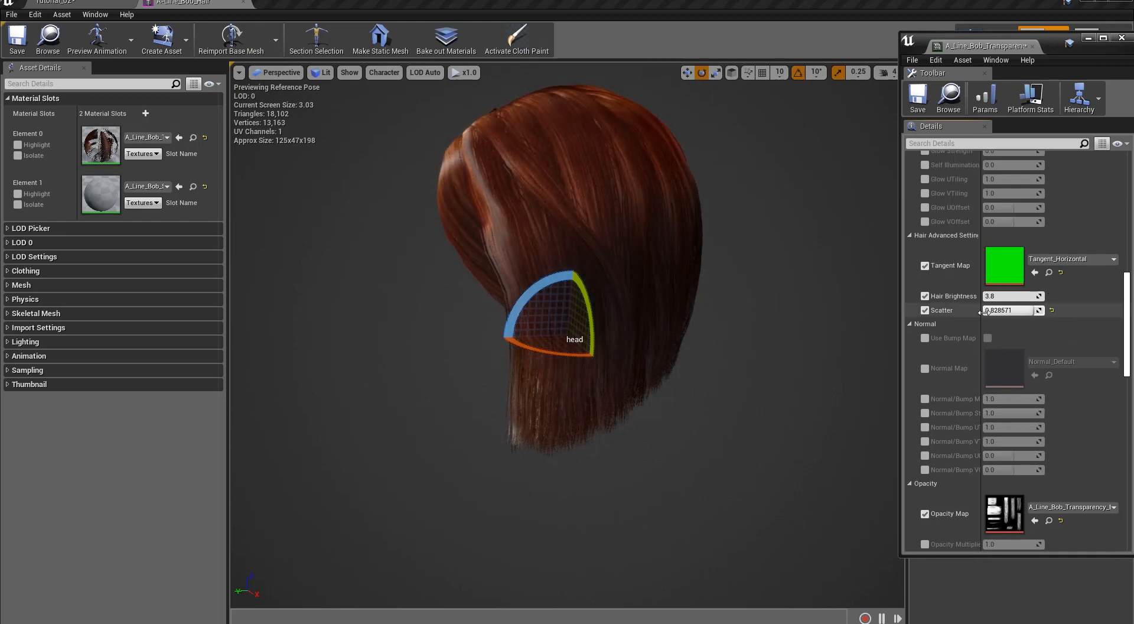
left_click_drag(473, 301, 437, 313, "alt")
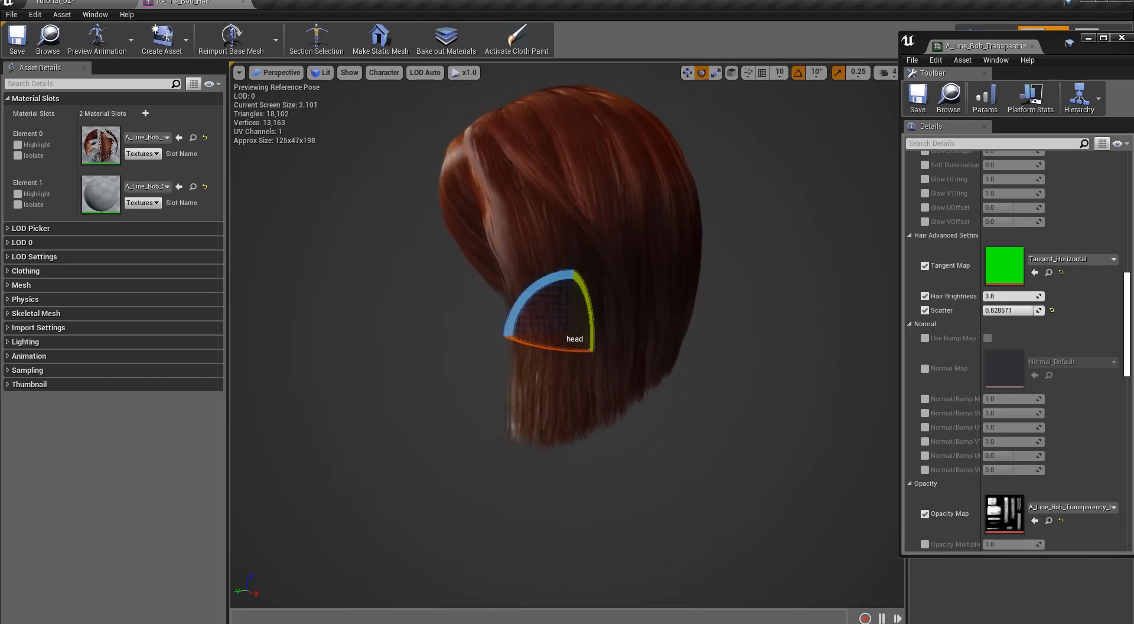
mouse_move(717, 267)
left_mouse_down("alt")
mouse_move(794, 262)
mouse_move(727, 271)
left_mouse_up("alt")
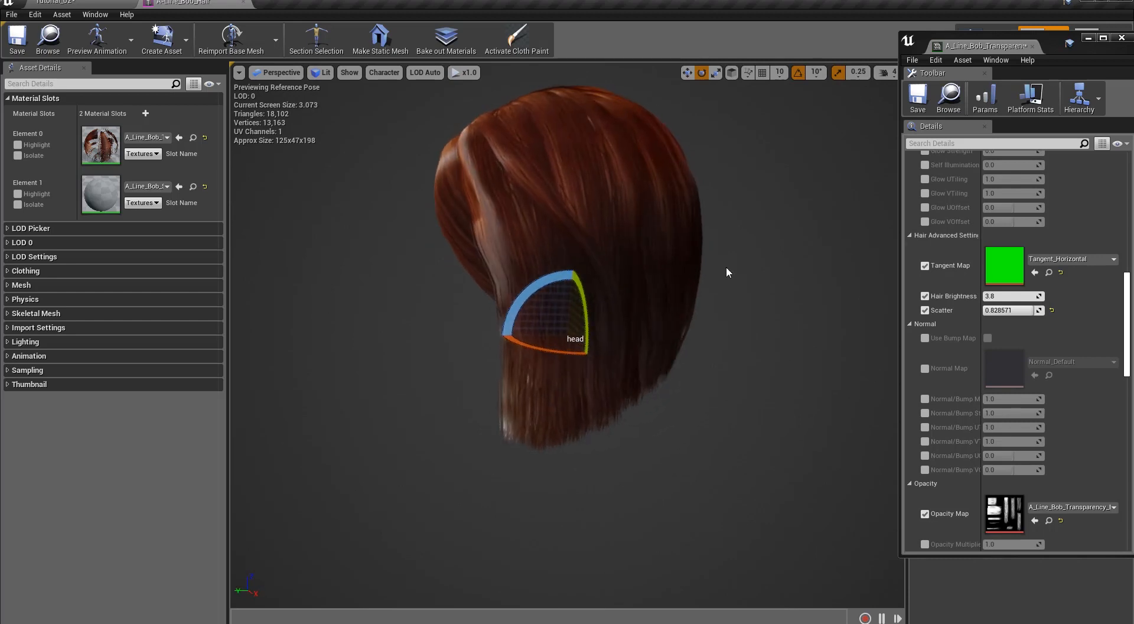
Assign Tangent_LineBob as the bob hair's Tangent Map and check the highlights from another angle.
left_click(1093, 258)
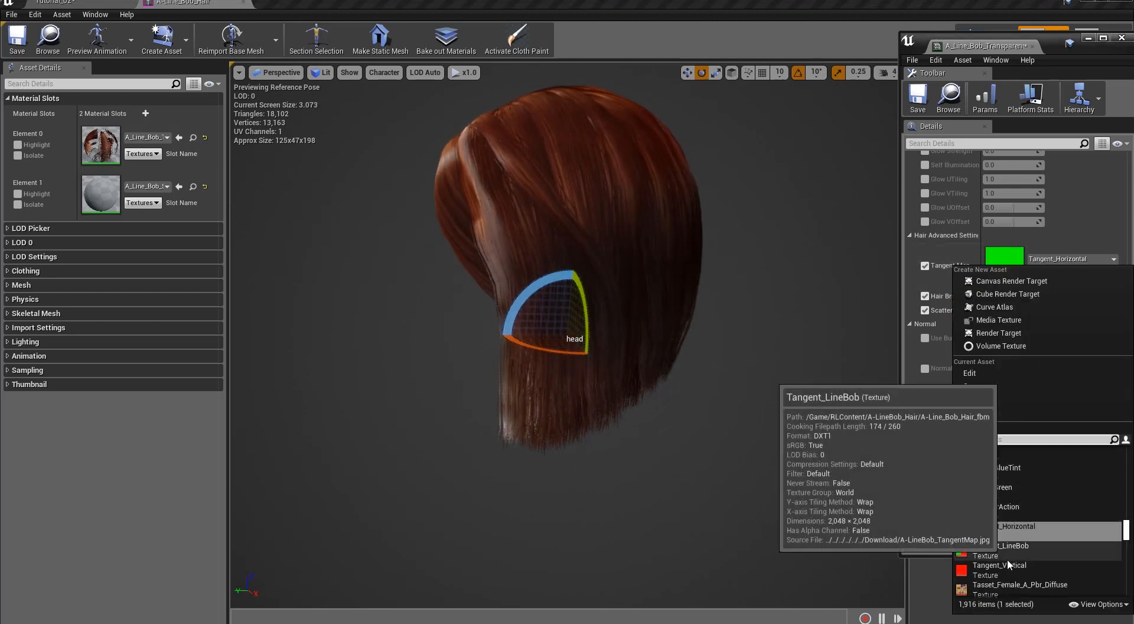
left_click(1011, 549)
mouse_move(596, 276)
left_mouse_down("alt")
mouse_move(697, 260)
mouse_move(617, 274)
mouse_move(384, 276)
mouse_move(692, 275)
mouse_move(599, 279)
left_mouse_up("alt")
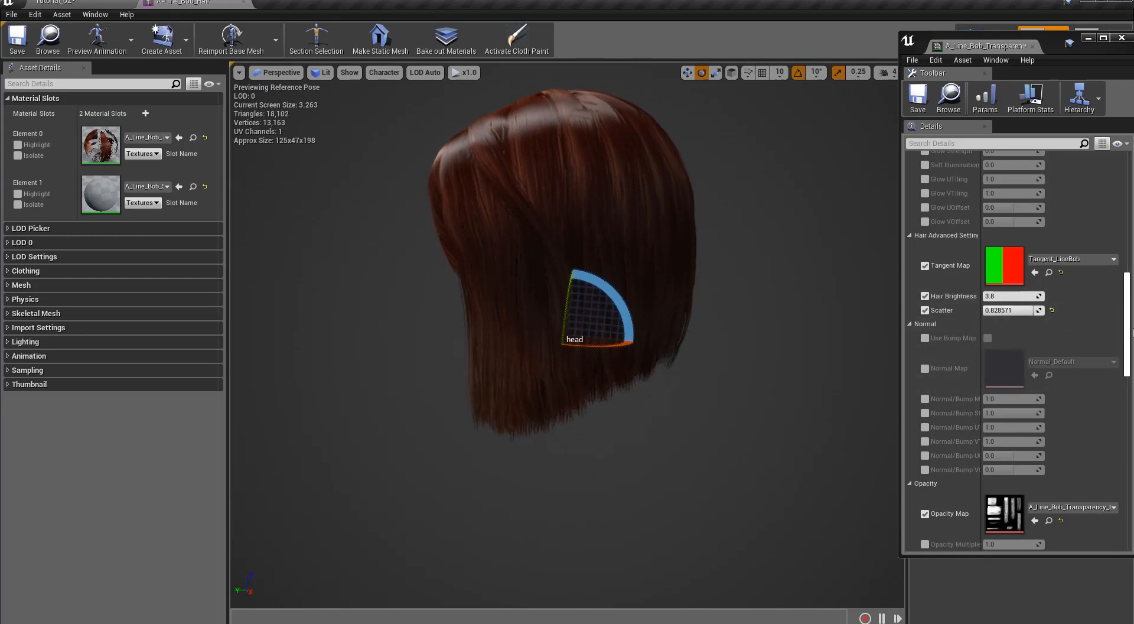
Raise the bob hair's Alpha Multiplier to about 2.48 and Alpha Power to 20, comparing the strand edges from different angles.
left_click_drag(1130, 329, 1131, 413)
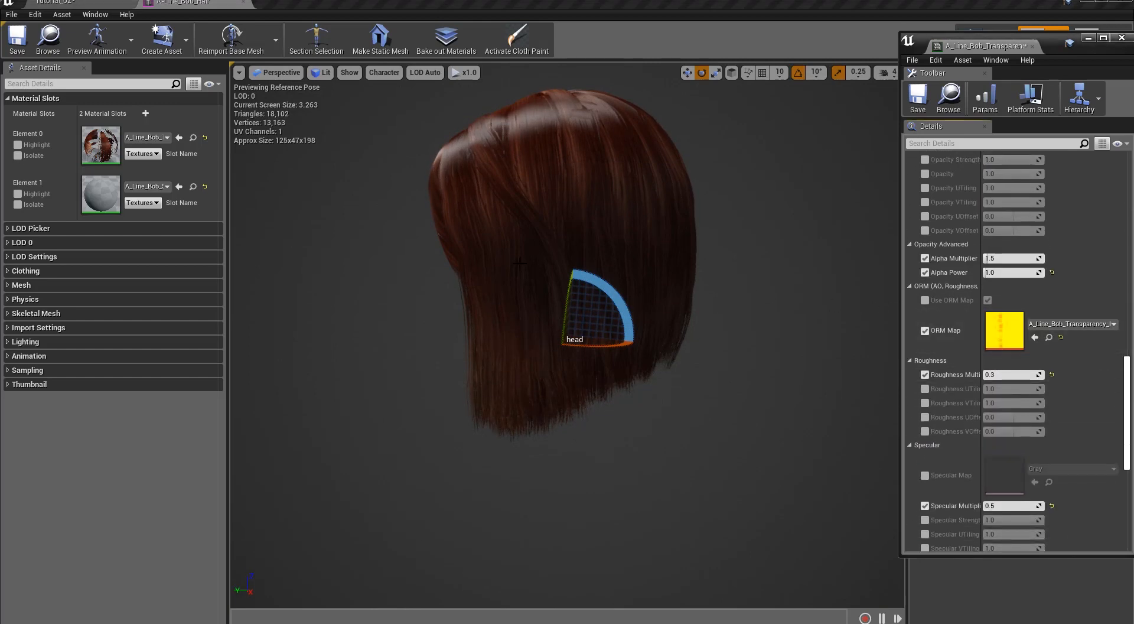
left_click_drag(740, 289, 779, 266, "alt")
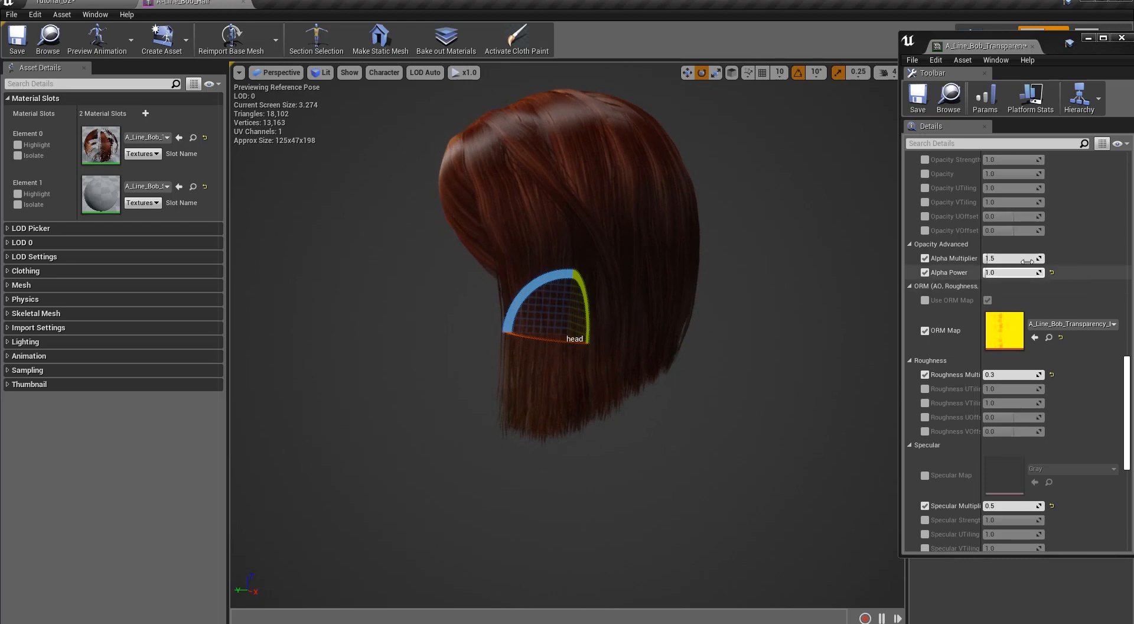
mouse_move(1004, 259)
left_mouse_down()
mouse_move(986, 258)
mouse_move(1001, 273)
mouse_move(987, 274)
mouse_move(1034, 272)
mouse_move(984, 272)
mouse_move(1007, 273)
left_mouse_up()
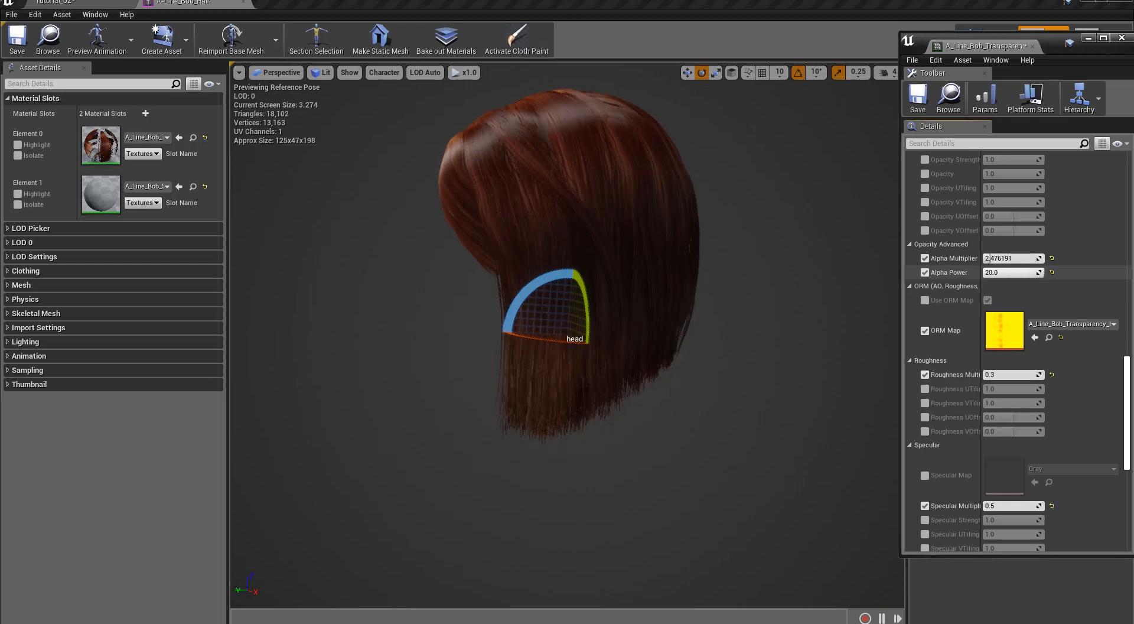
left_click_drag(454, 306, 413, 292, "alt")
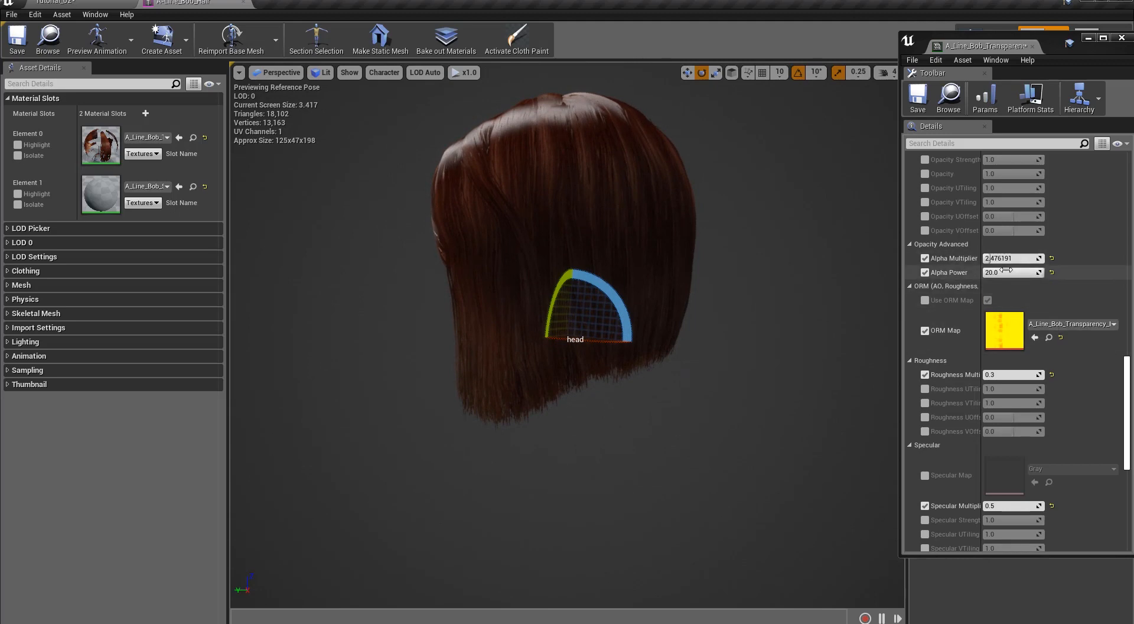
Close the bob hair mesh and material editors, and open the male character's hair1_Transparency material instance from Element 17.
left_click(243, 3)
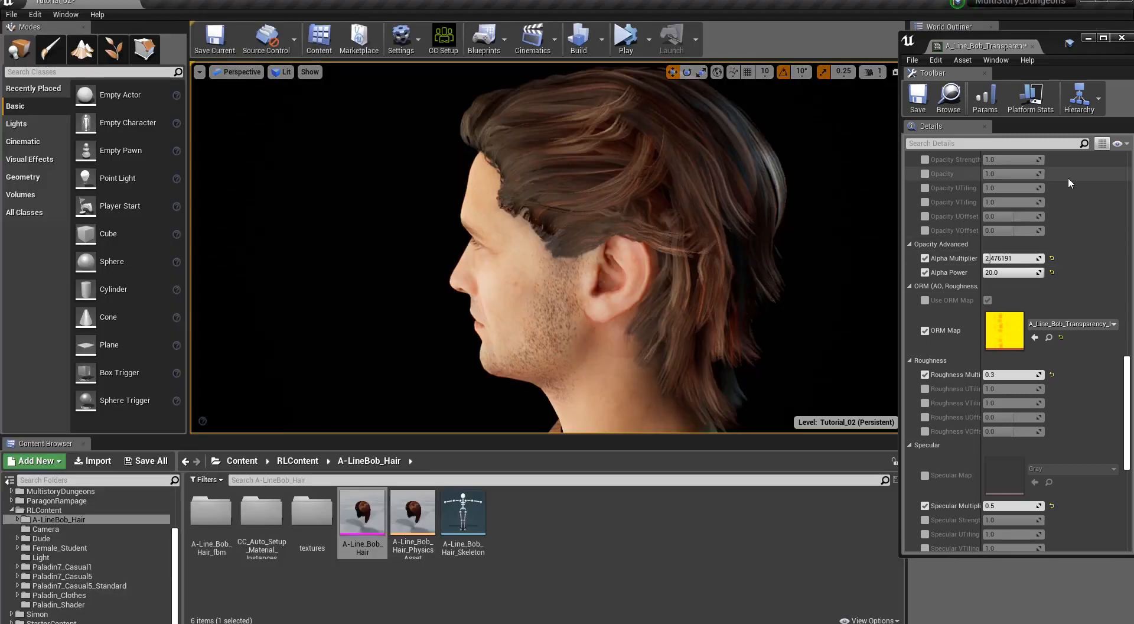
left_click(1122, 37)
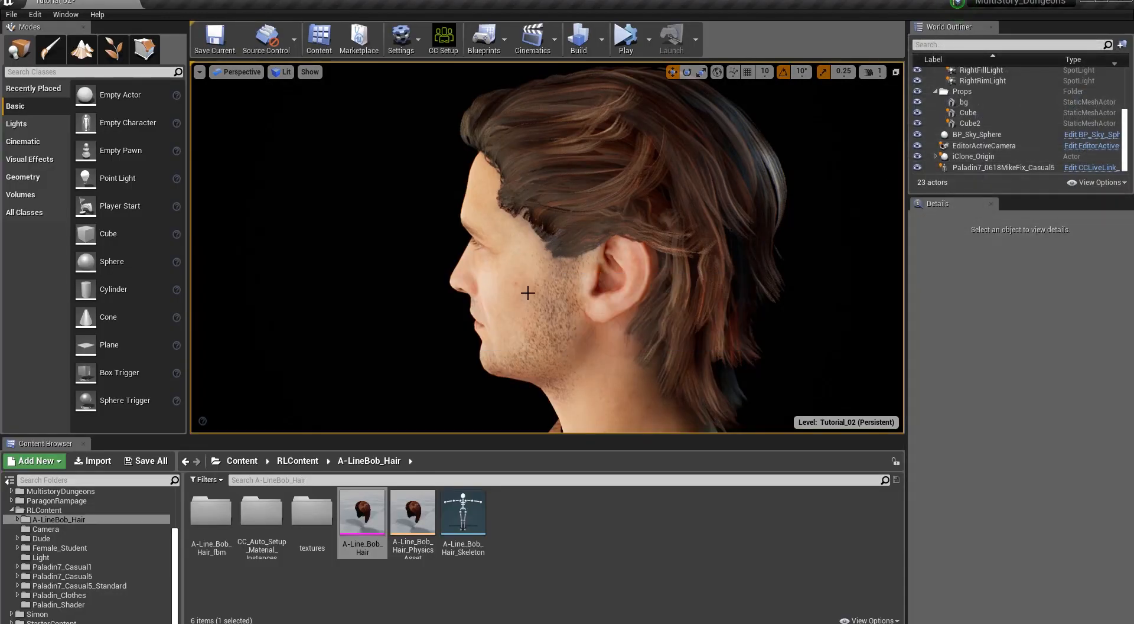
left_click(528, 292)
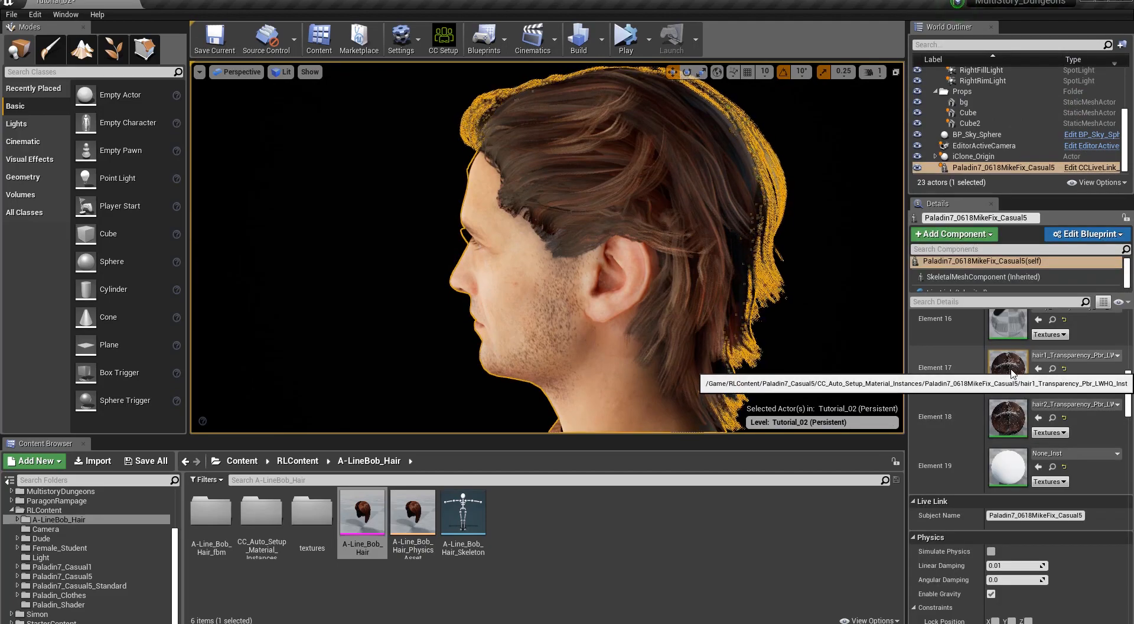
double_click(1012, 374)
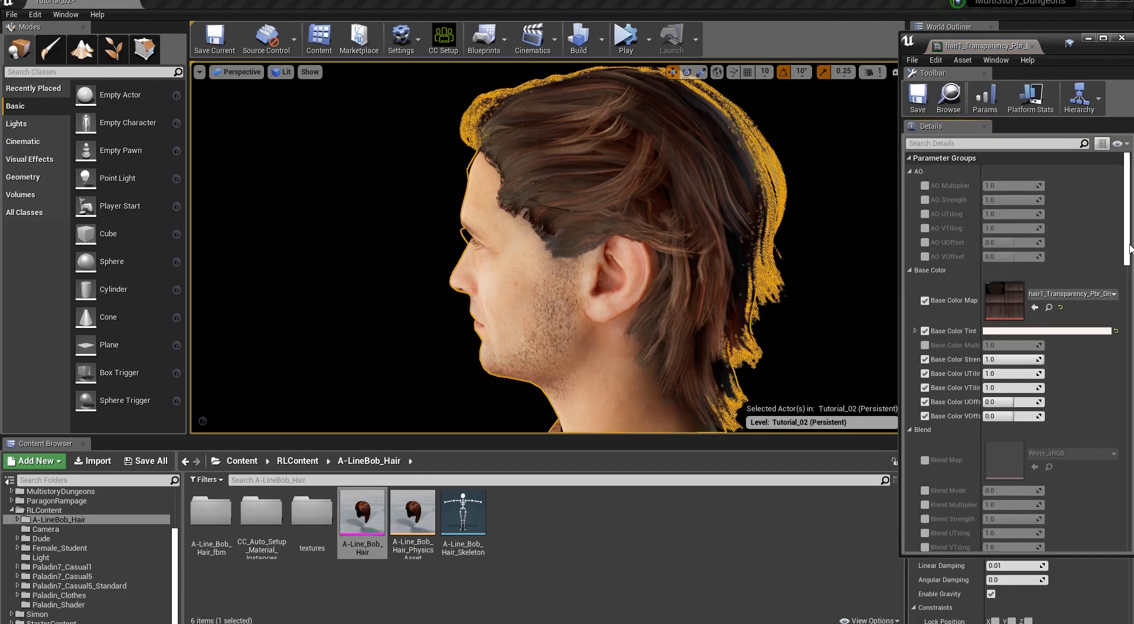
Override the hair1 material's opacity settings with Alpha Multiplier about 3.05 and Alpha Power about 2.03, and check the hair from the front.
left_click_drag(1130, 245, 1127, 391)
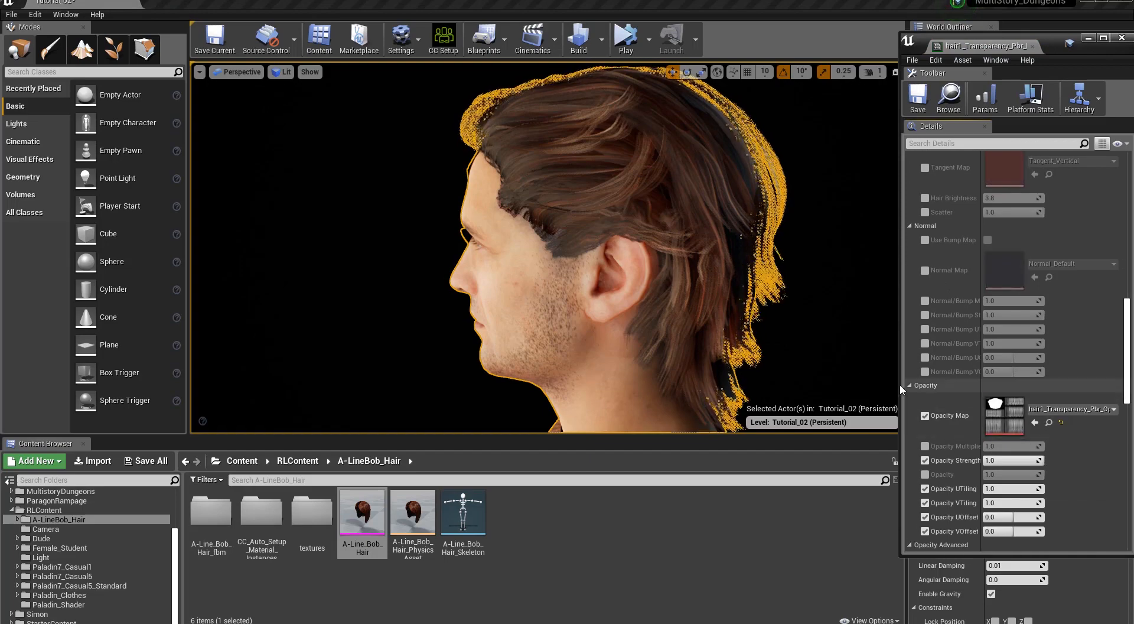
left_click(812, 338)
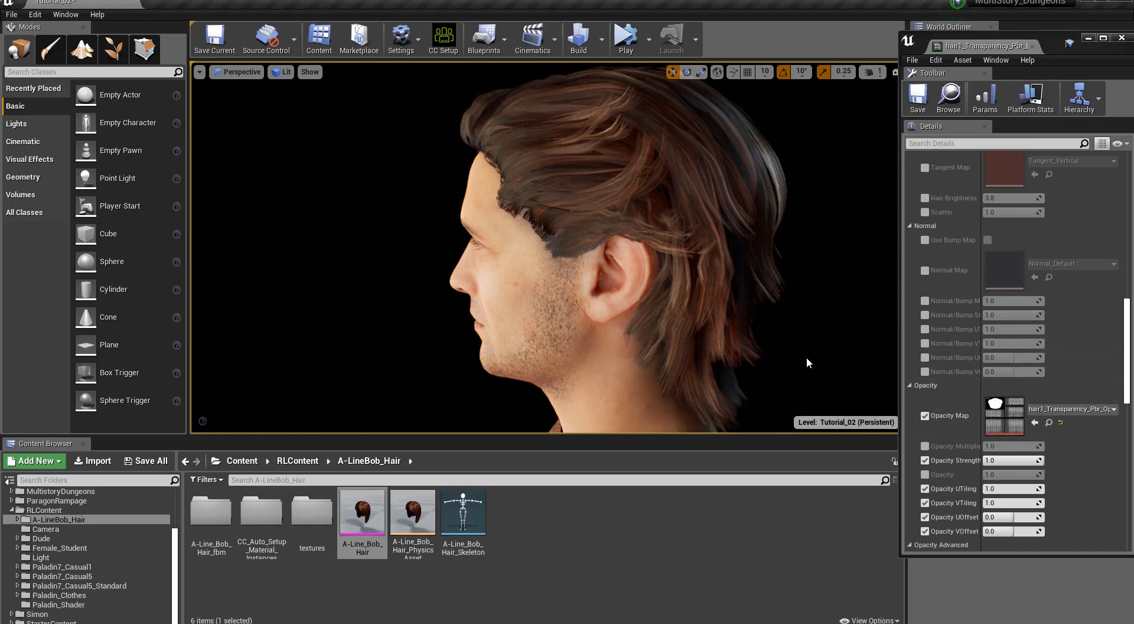
left_click_drag(1128, 352, 1129, 417)
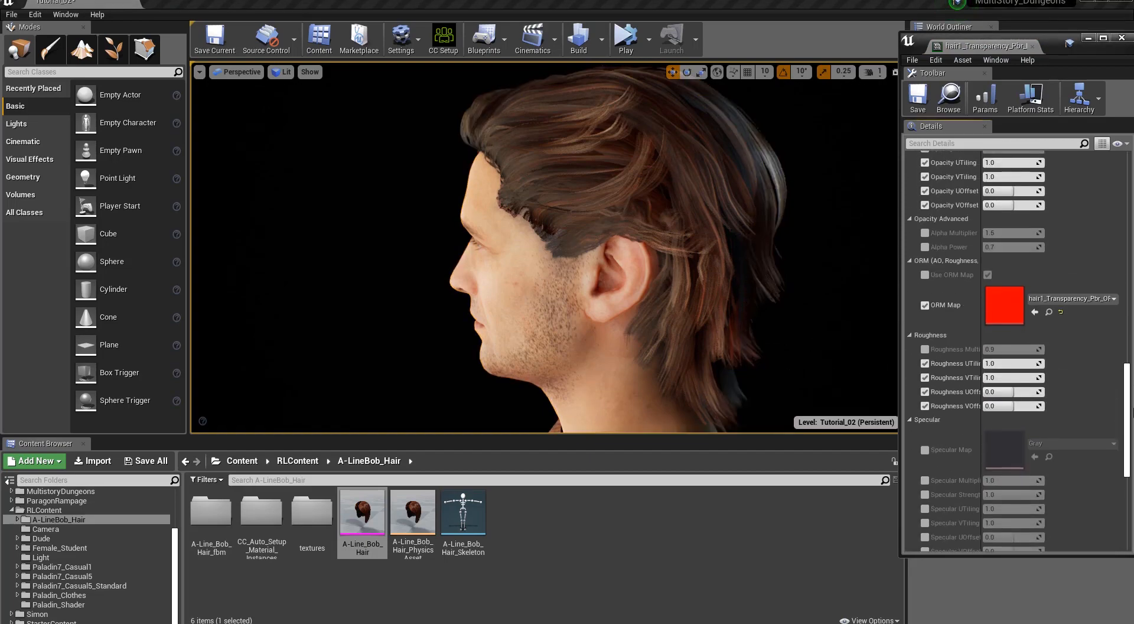
scroll(928, 319, "up", 3)
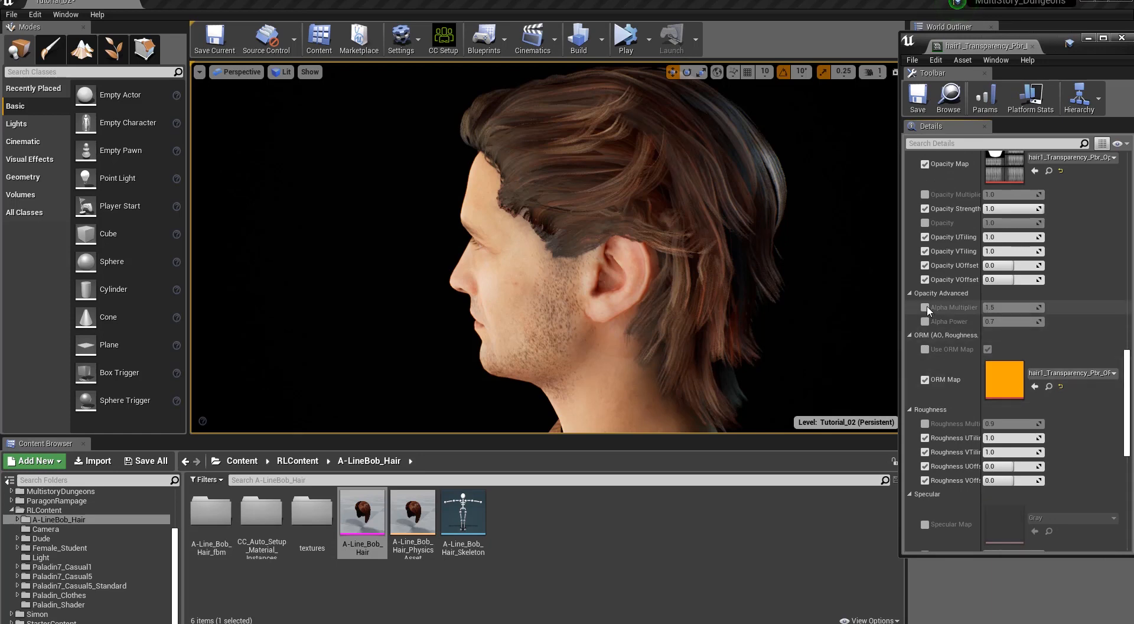
left_click(925, 307)
left_click(925, 321)
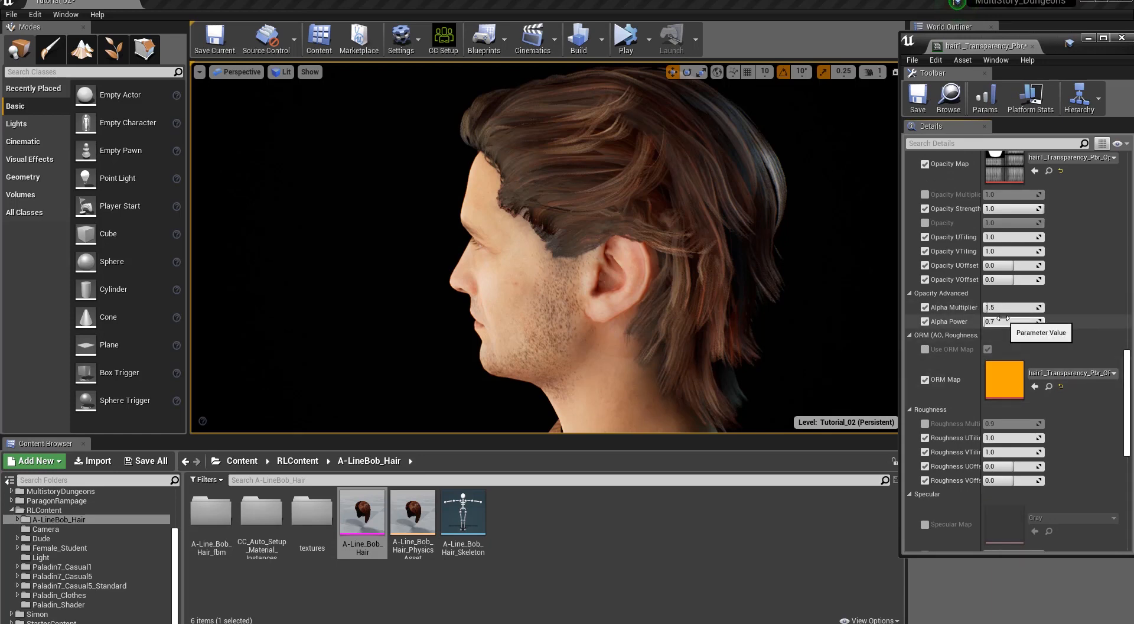
mouse_move(1003, 318)
left_mouse_down()
mouse_move(1034, 308)
mouse_move(993, 307)
left_mouse_up()
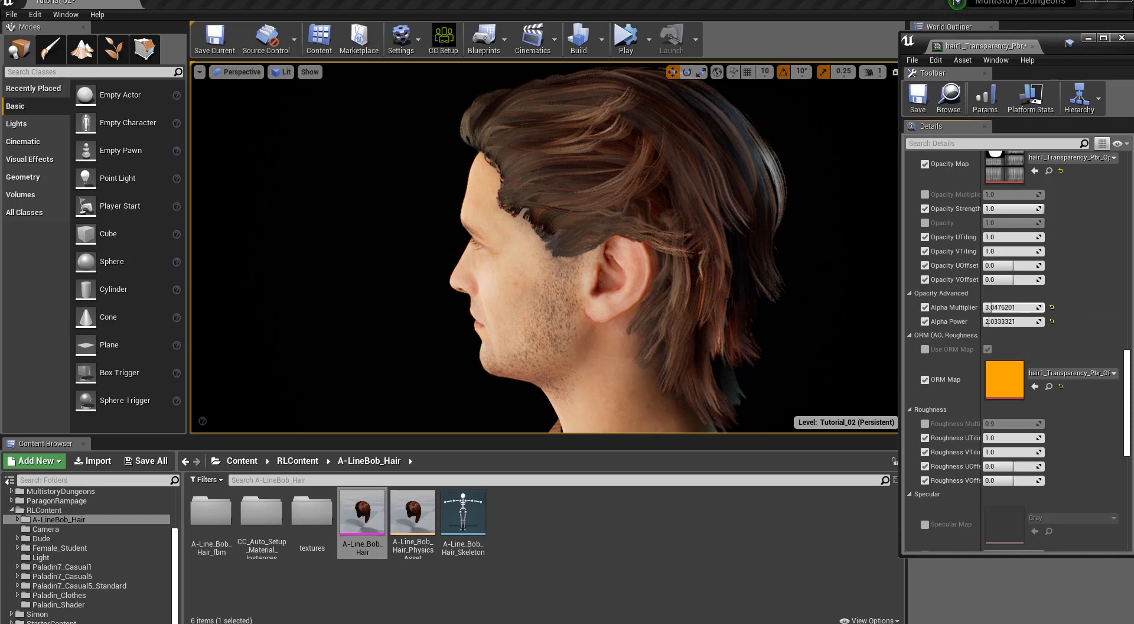
left_click(632, 340)
left_click_drag(632, 340, 300, 346, "alt")
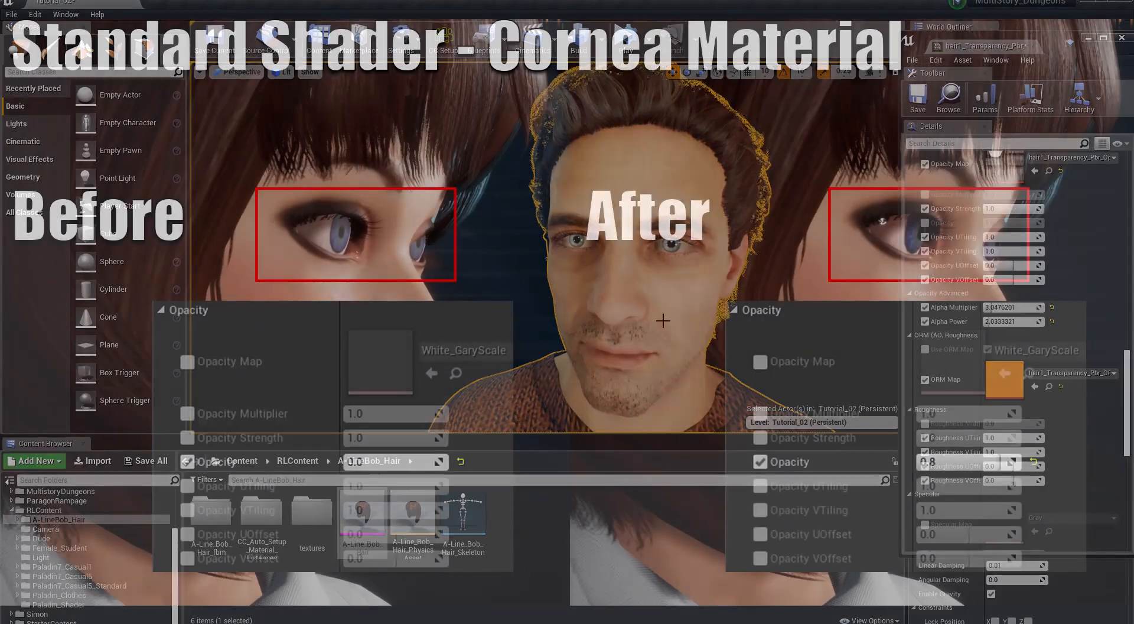